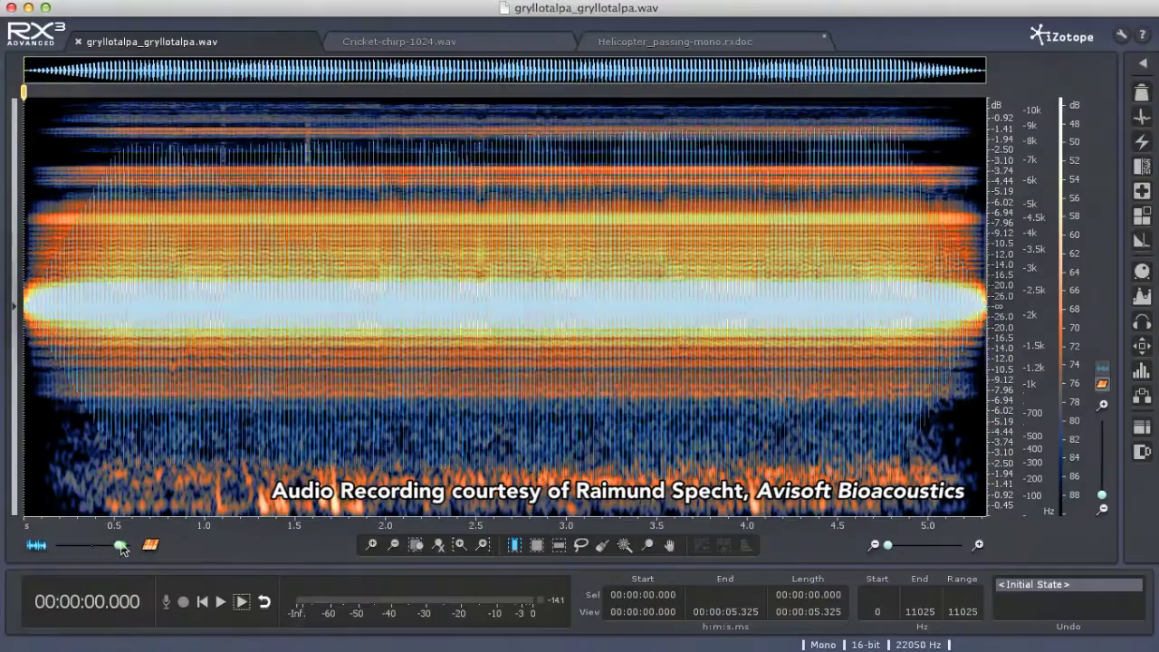
# Display the gryllotalpa recording as a spectrogram only and listen to part of it.
pyautogui.moveTo(123, 549); pyautogui.dragTo(124, 551)
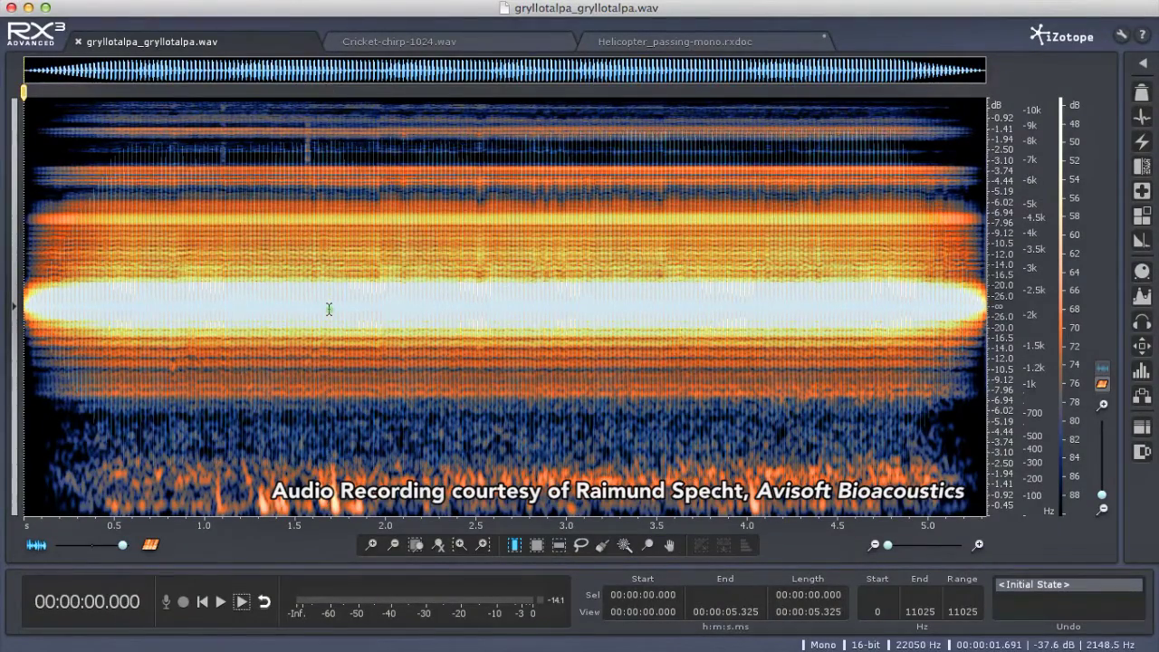
pyautogui.press('space')
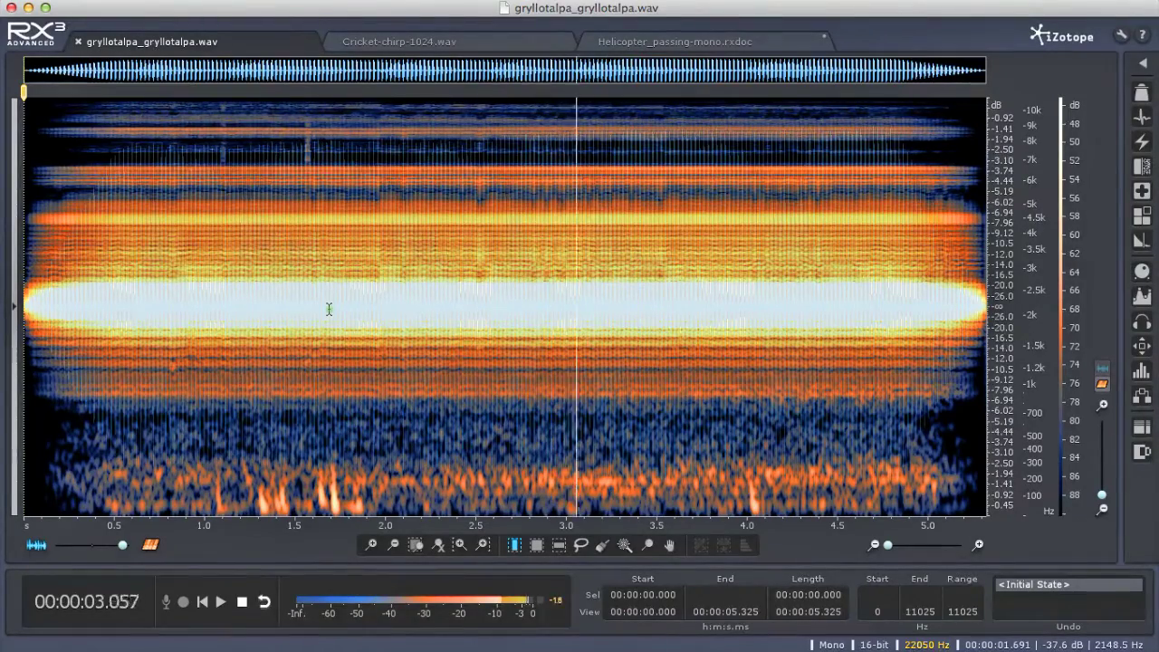
pyautogui.press('space')
# Show only the waveform and select one chirp pulse from about 1.934 to 1.958 s.
pyautogui.moveTo(121, 549); pyautogui.dragTo(56, 547)
pyautogui.click(400, 287)
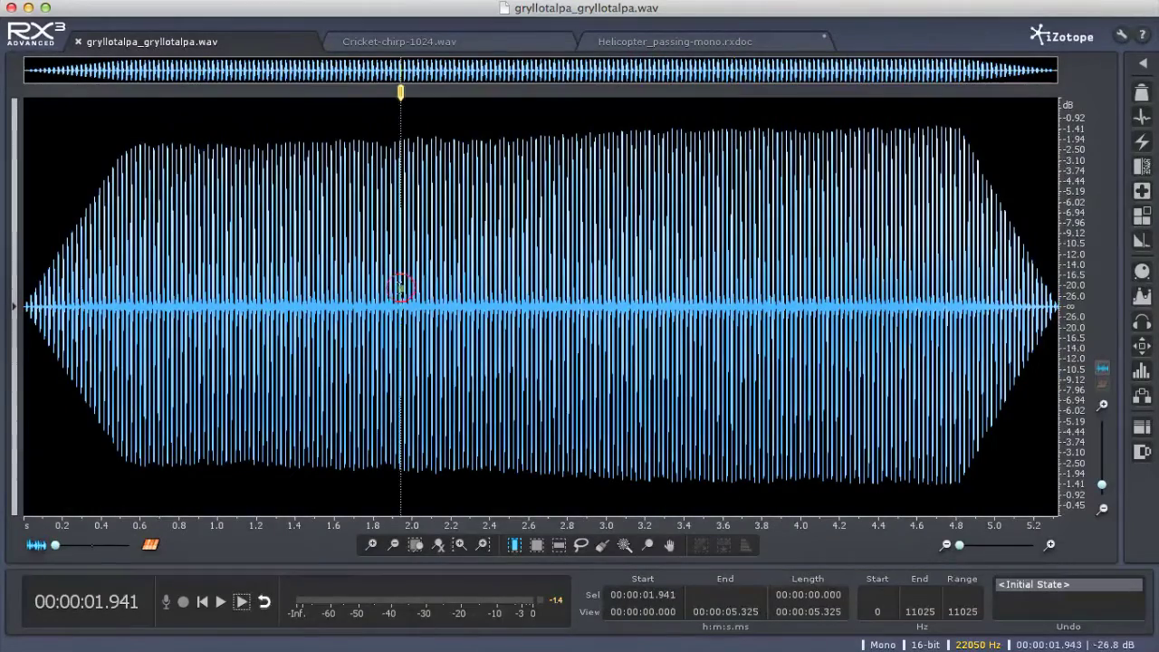
pyautogui.moveTo(959, 548); pyautogui.dragTo(988, 549)
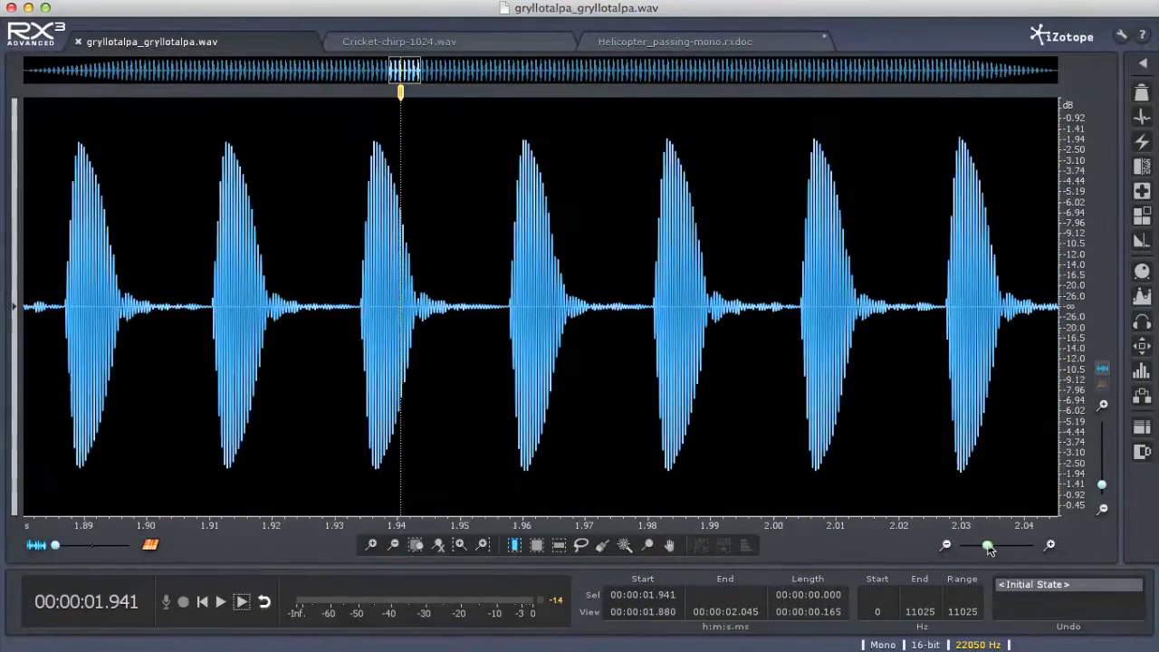
pyautogui.moveTo(360, 313); pyautogui.dragTo(499, 315)
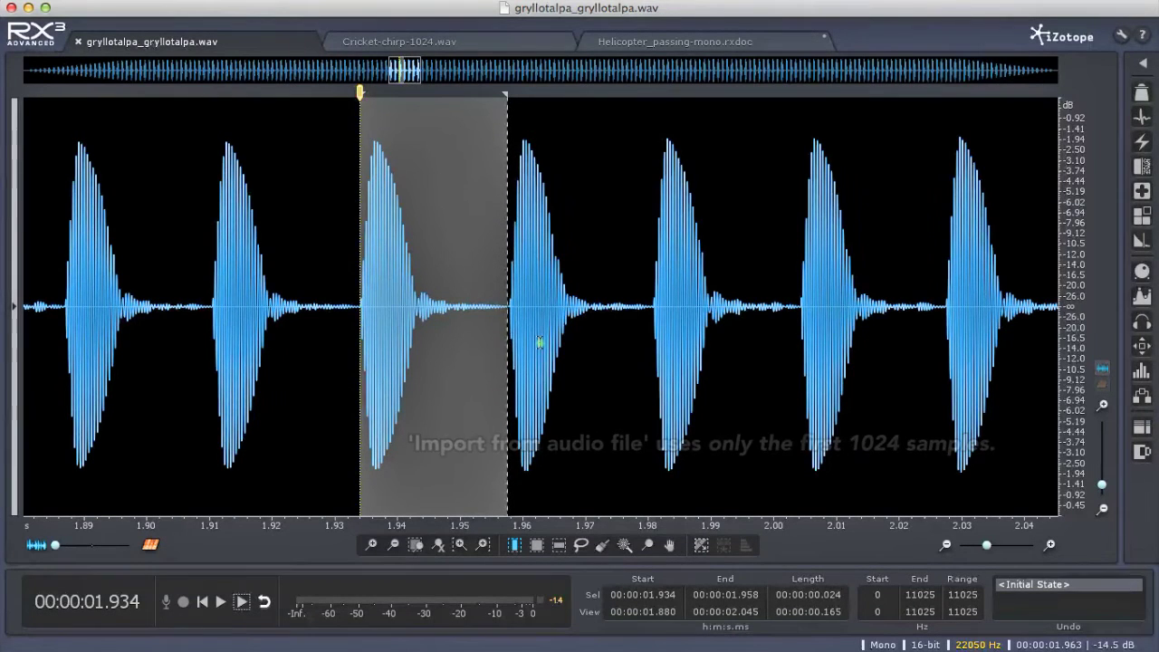
# Change the time format to Samples and set the selection length to 1024 samples.
pyautogui.rightClick(563, 529)
pyautogui.moveTo(687, 532)
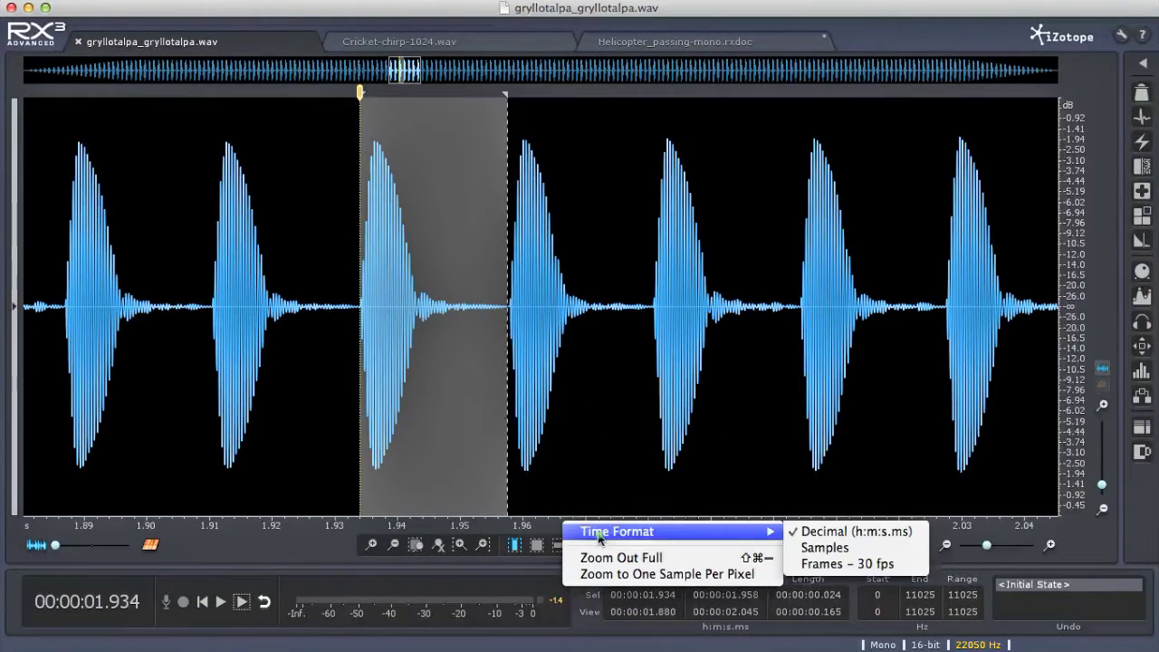
pyautogui.click(862, 548)
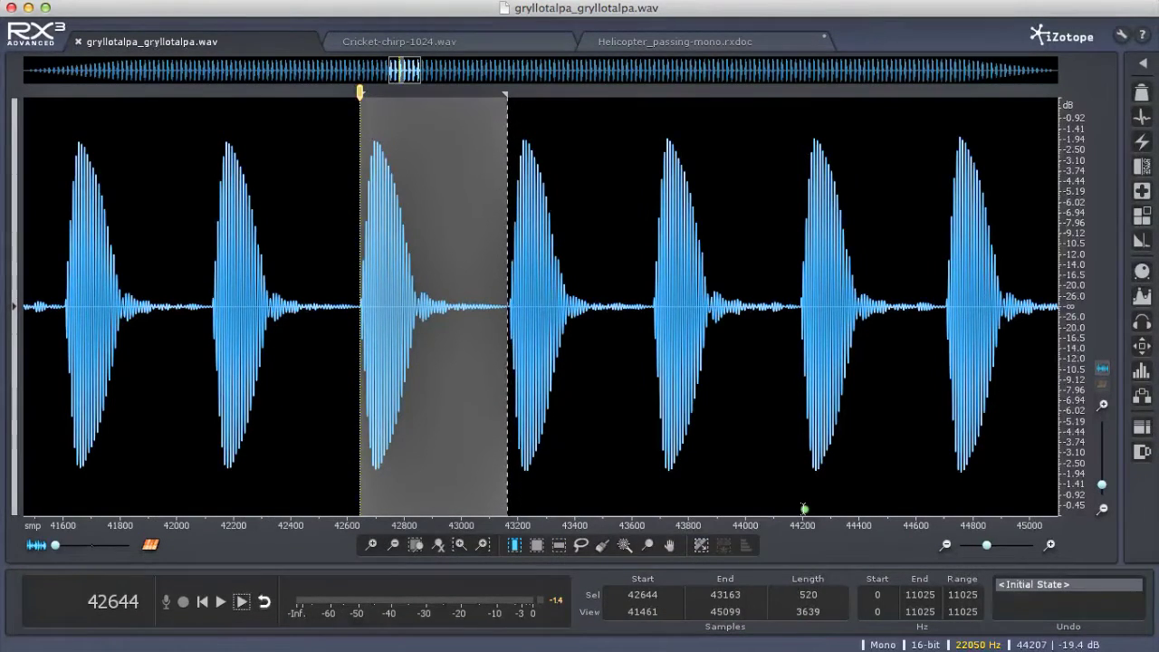
pyautogui.click(807, 595)
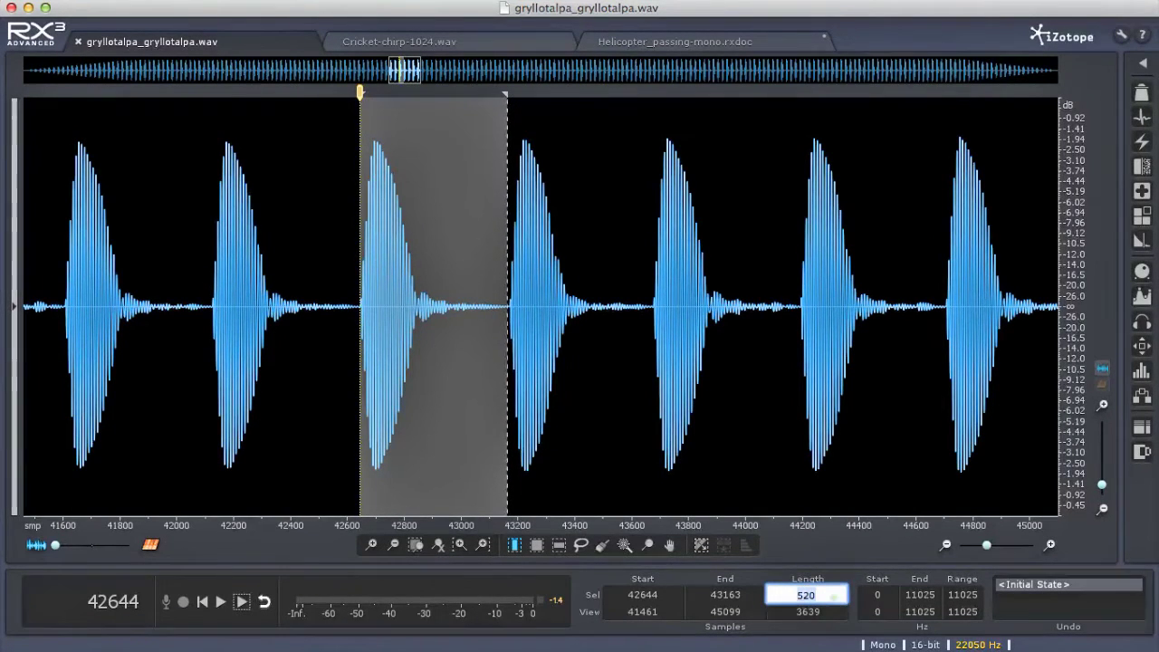
pyautogui.press('Return')
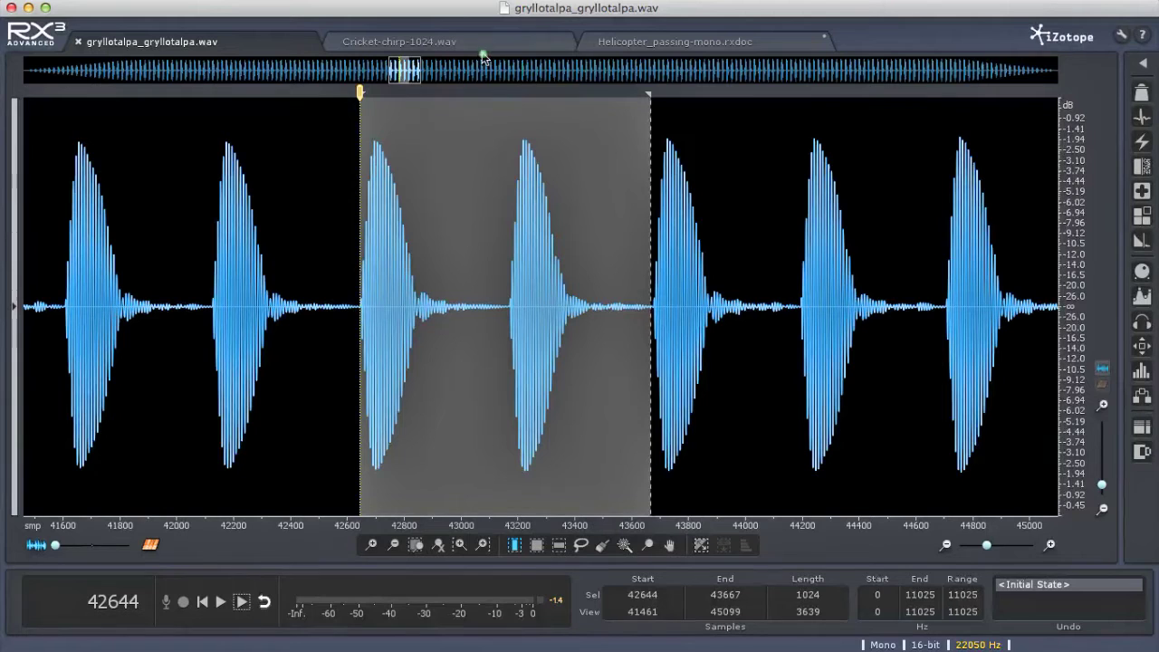
# Play the Cricket-chirp-1024.wav file, and return to the gryllotalpa recording.
pyautogui.click(411, 43)
pyautogui.press('space')
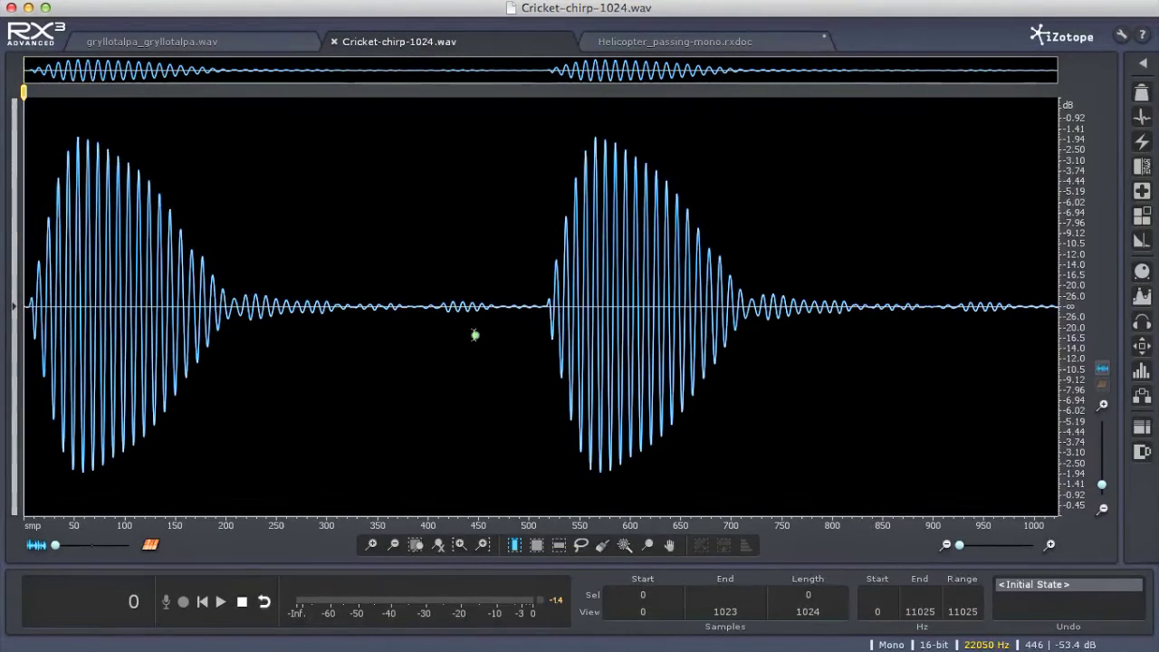
pyautogui.click(235, 43)
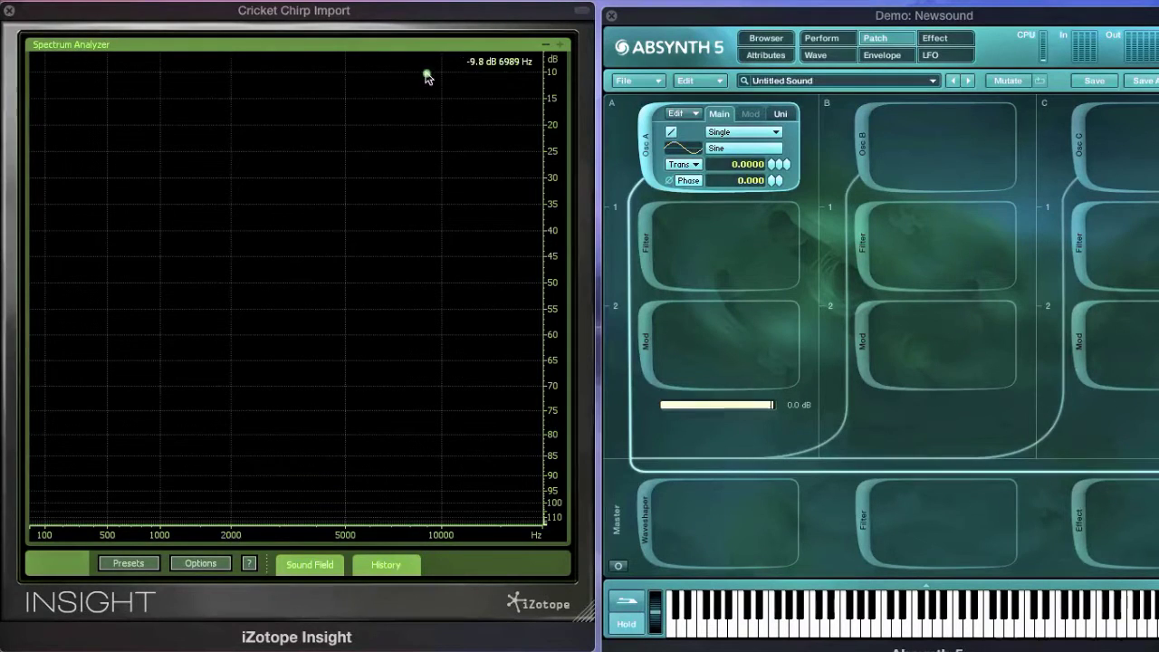
# In Absynth 5, create a new wave for oscillator A and import Cricket-chirp-1024.wav into it.
pyautogui.click(729, 150)
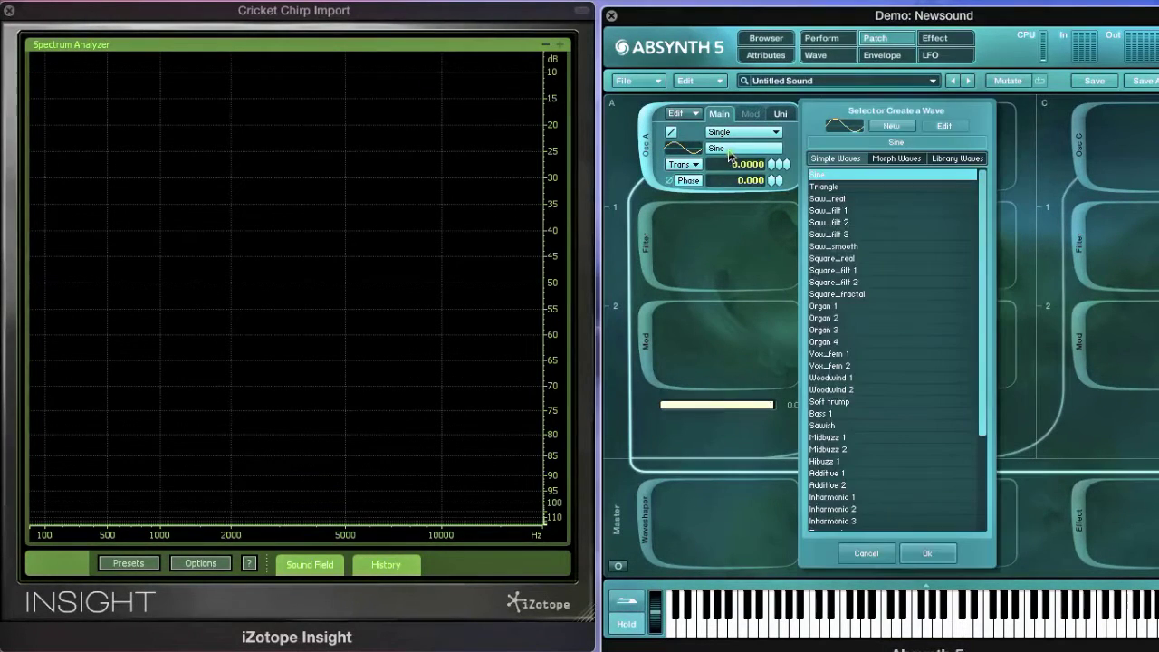
pyautogui.click(903, 124)
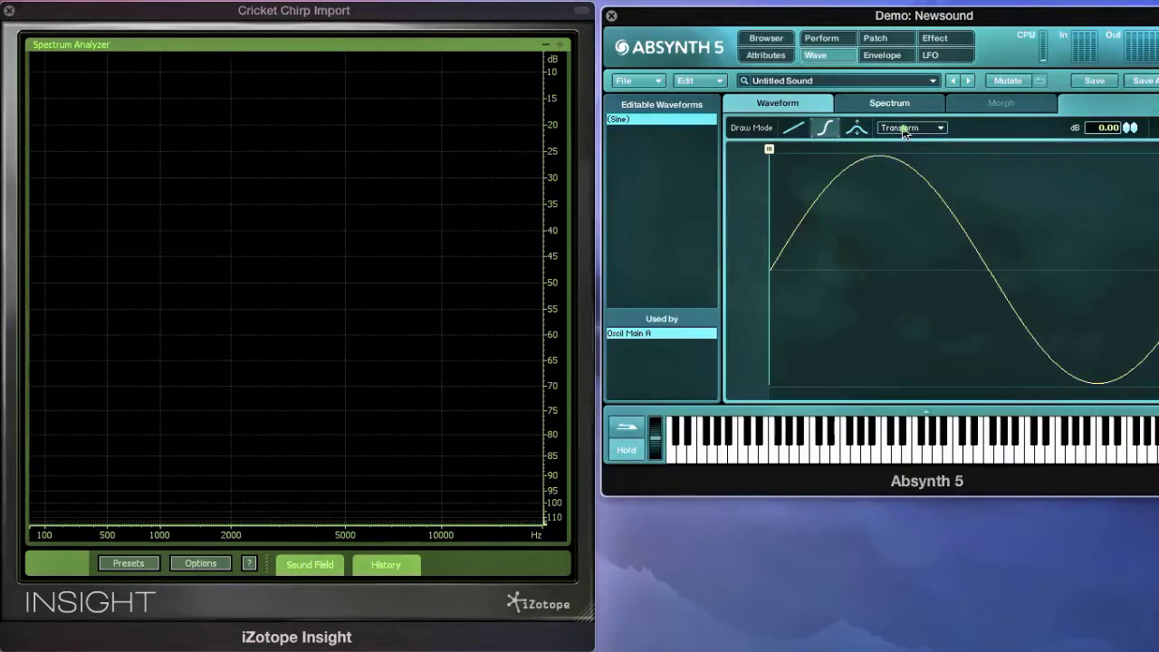
pyautogui.click(904, 128)
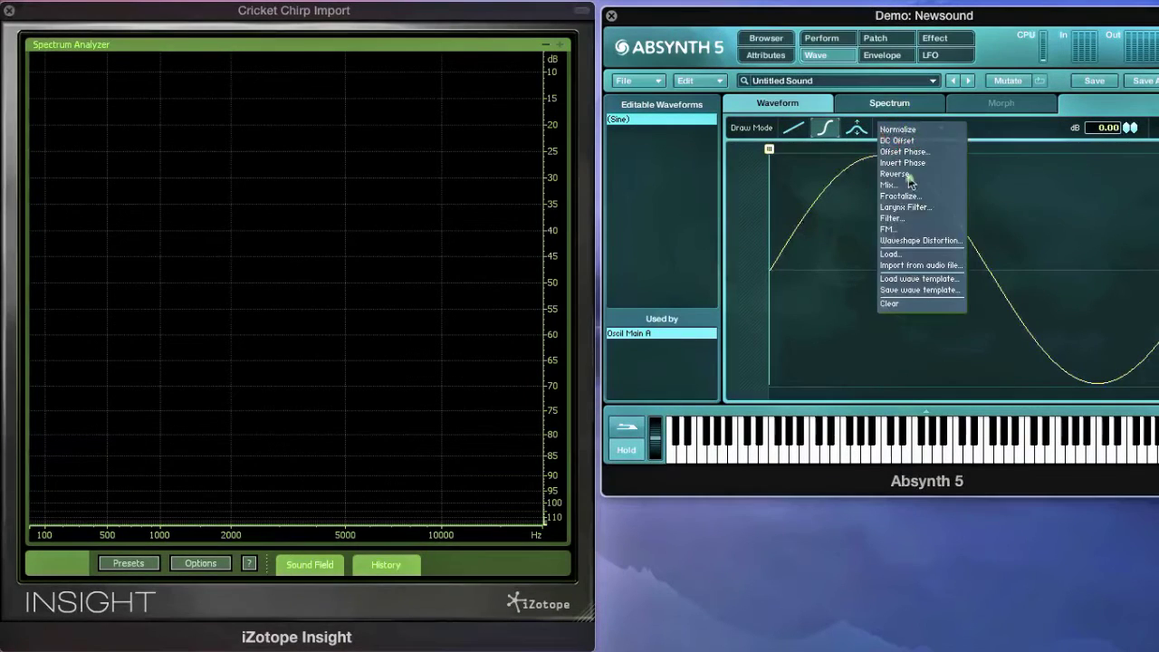
pyautogui.click(917, 265)
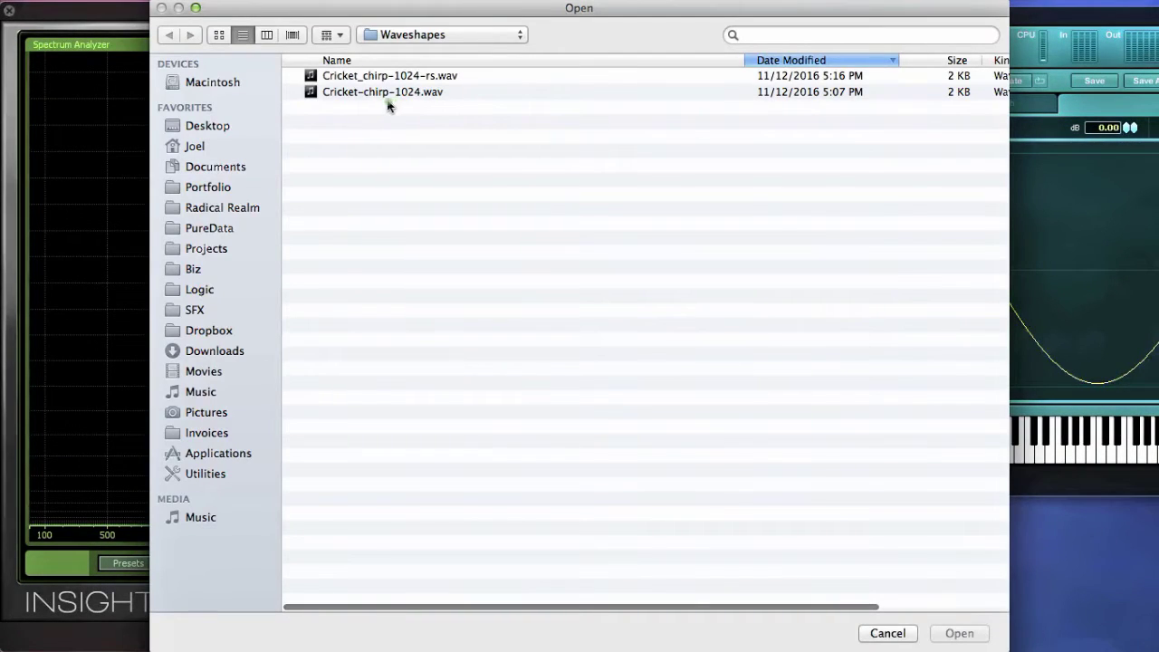
pyautogui.doubleClick(381, 94)
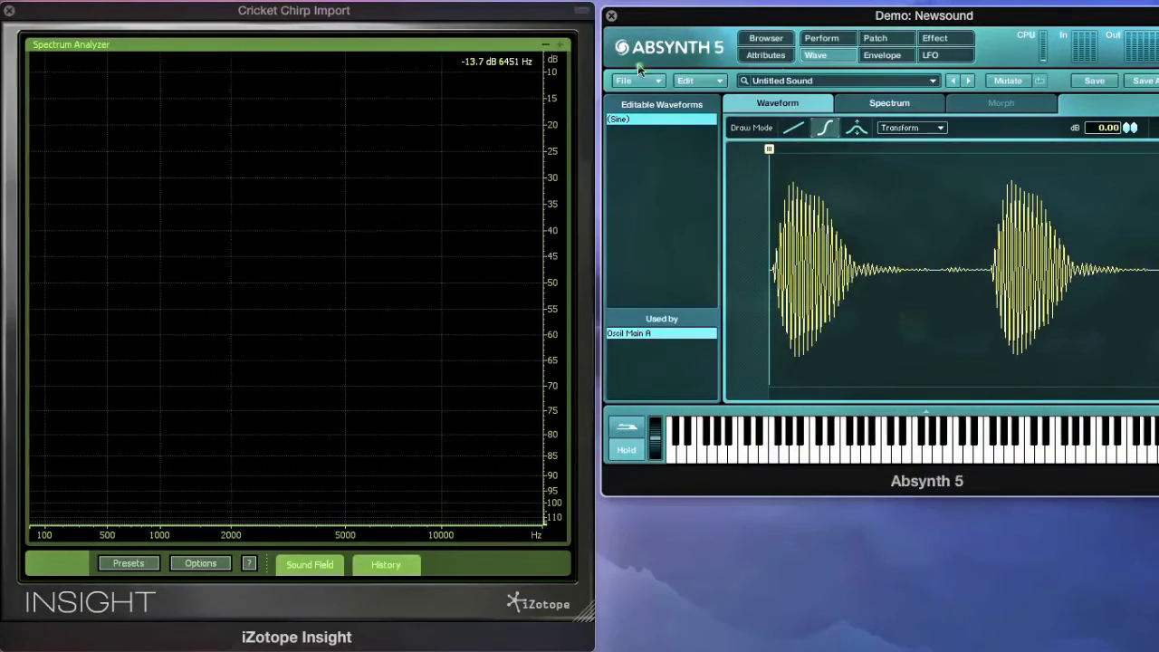
pyautogui.moveTo(891, 25); pyautogui.dragTo(782, 43)
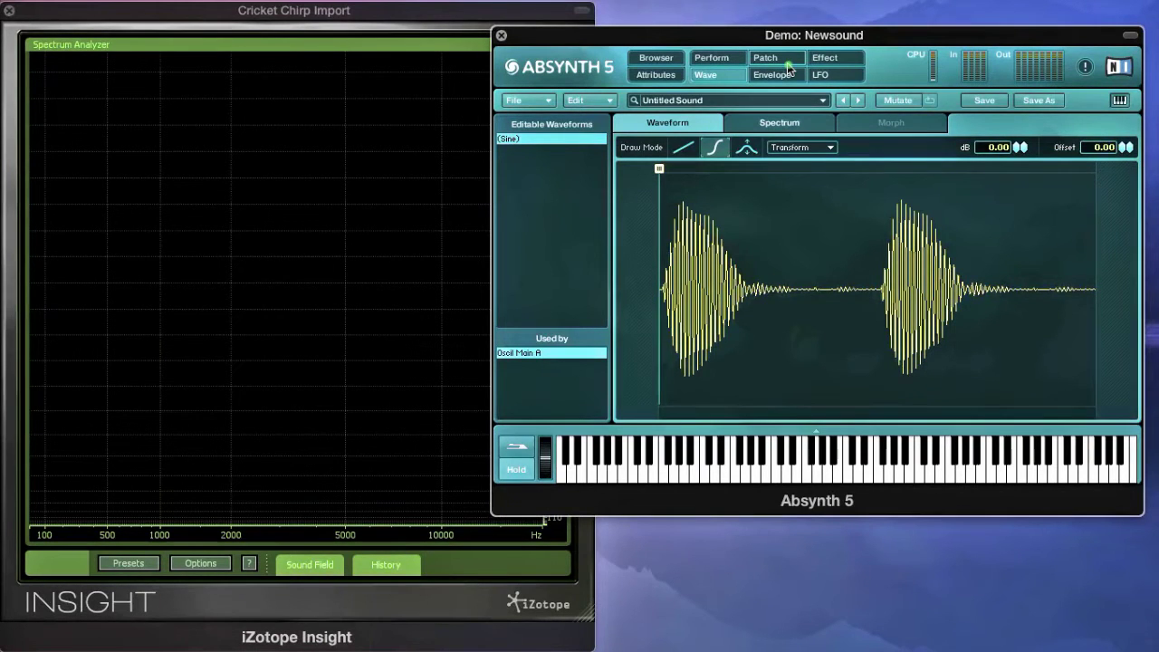
# In the patch, switch oscillator A's frequency mode to Hz and set its rate to about 21.34 Hz.
pyautogui.click(780, 60)
pyautogui.moveTo(740, 34); pyautogui.dragTo(847, 15)
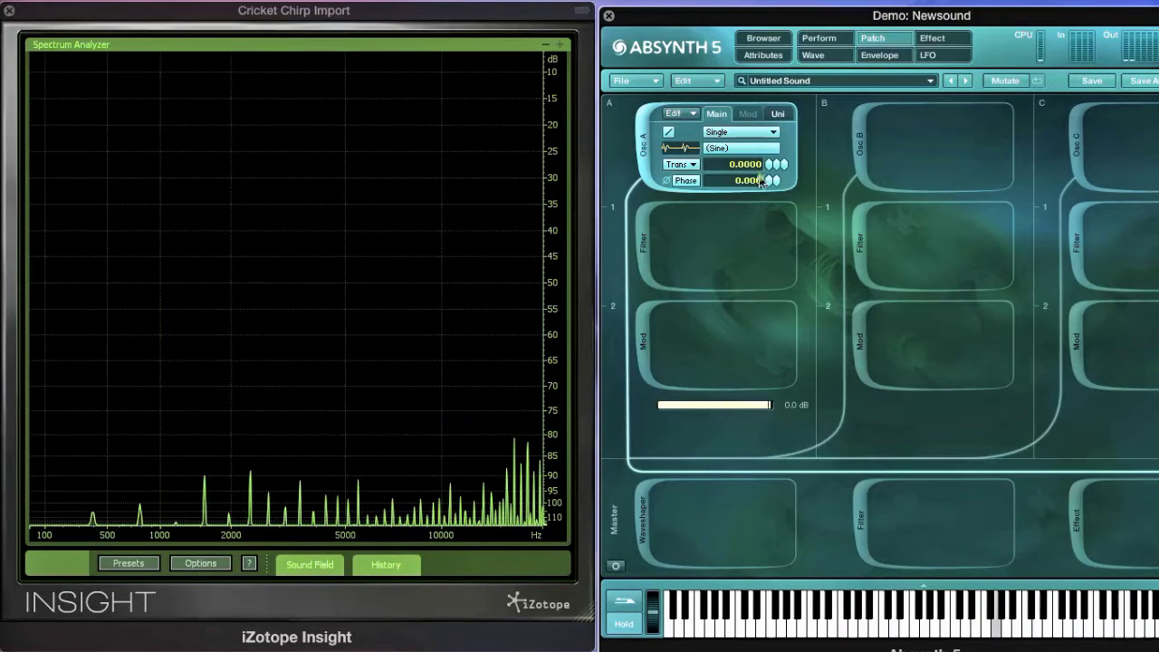
pyautogui.click(681, 164)
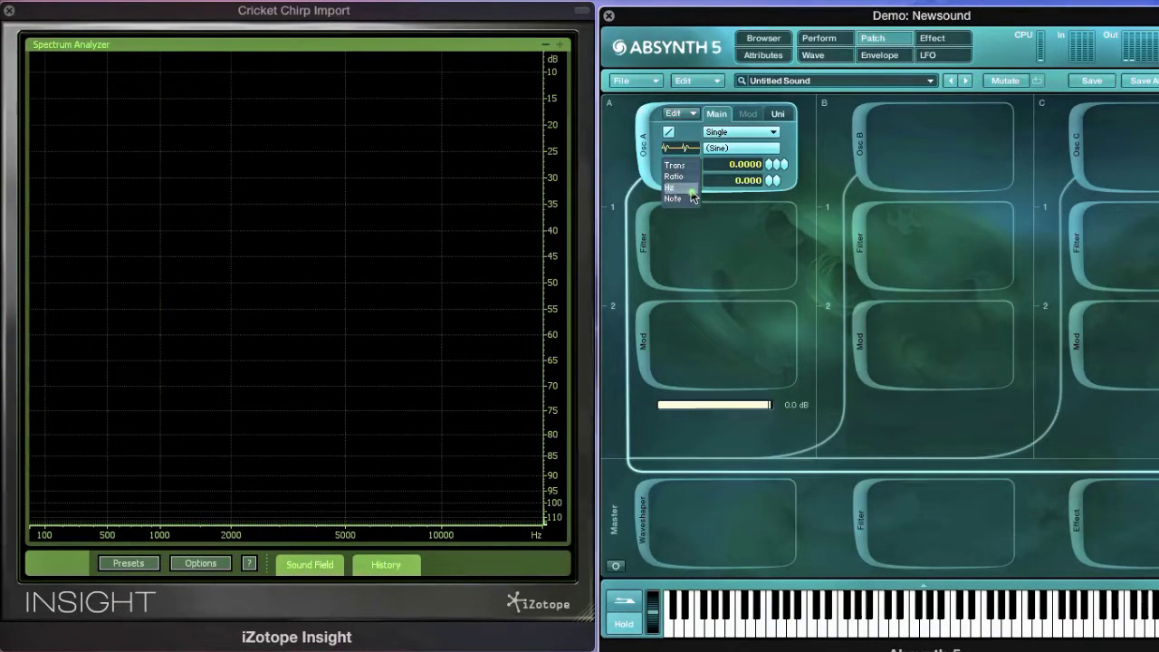
pyautogui.click(690, 188)
pyautogui.moveTo(767, 173); pyautogui.dragTo(762, 201)
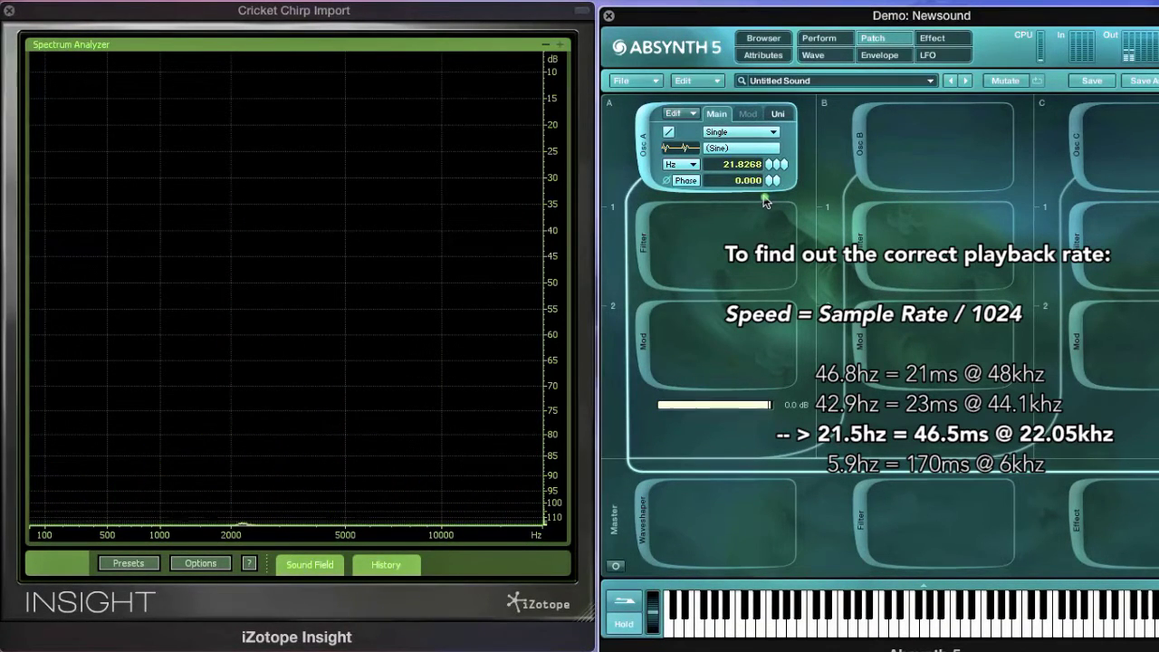
pyautogui.moveTo(780, 182); pyautogui.dragTo(779, 204)
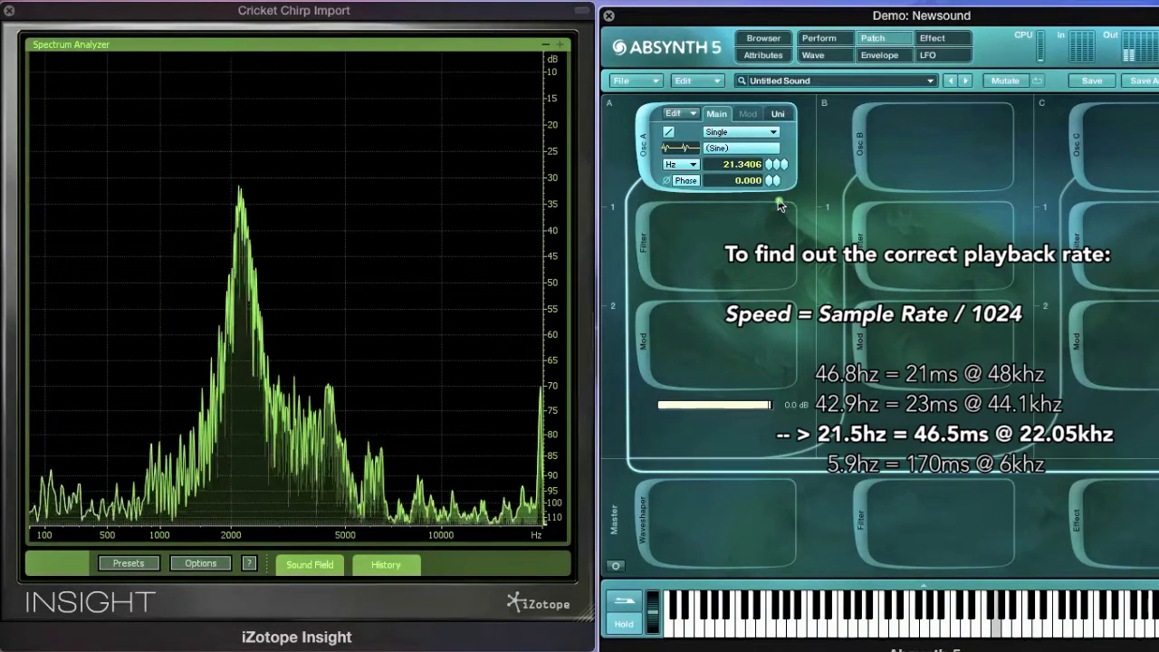
# Lower oscillator A to about 4.75 Hz and try an LPF 8 Pole filter at about 1298 Hz on channel A.
pyautogui.moveTo(784, 159); pyautogui.dragTo(768, 186)
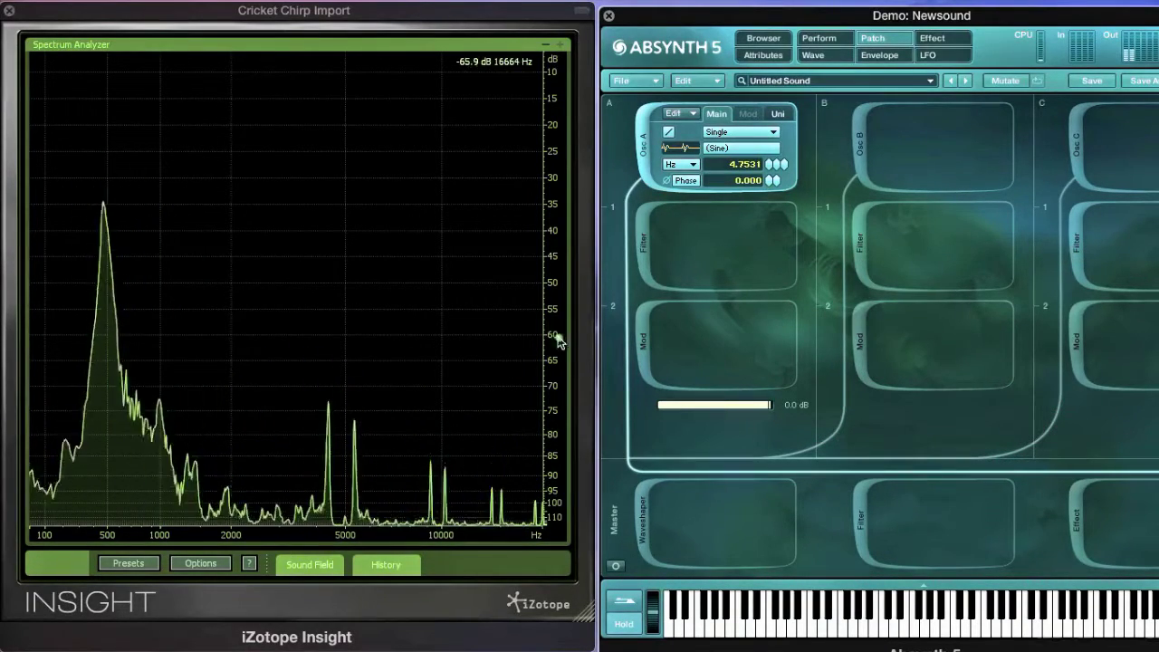
pyautogui.click(642, 253)
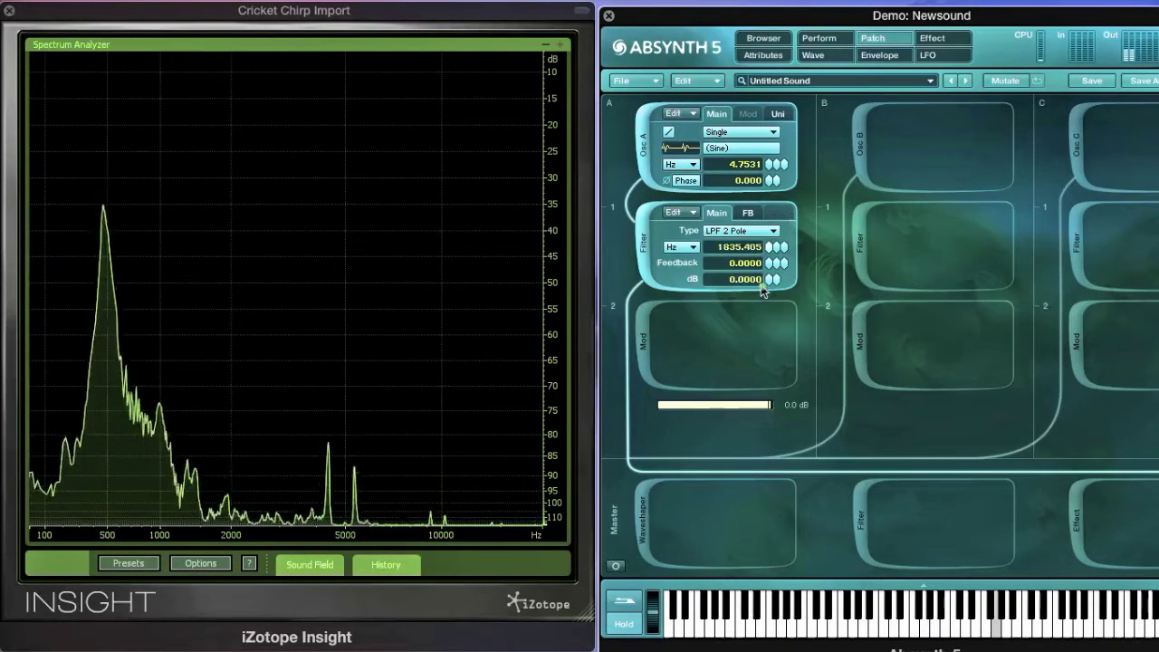
pyautogui.click(751, 230)
pyautogui.click(769, 251)
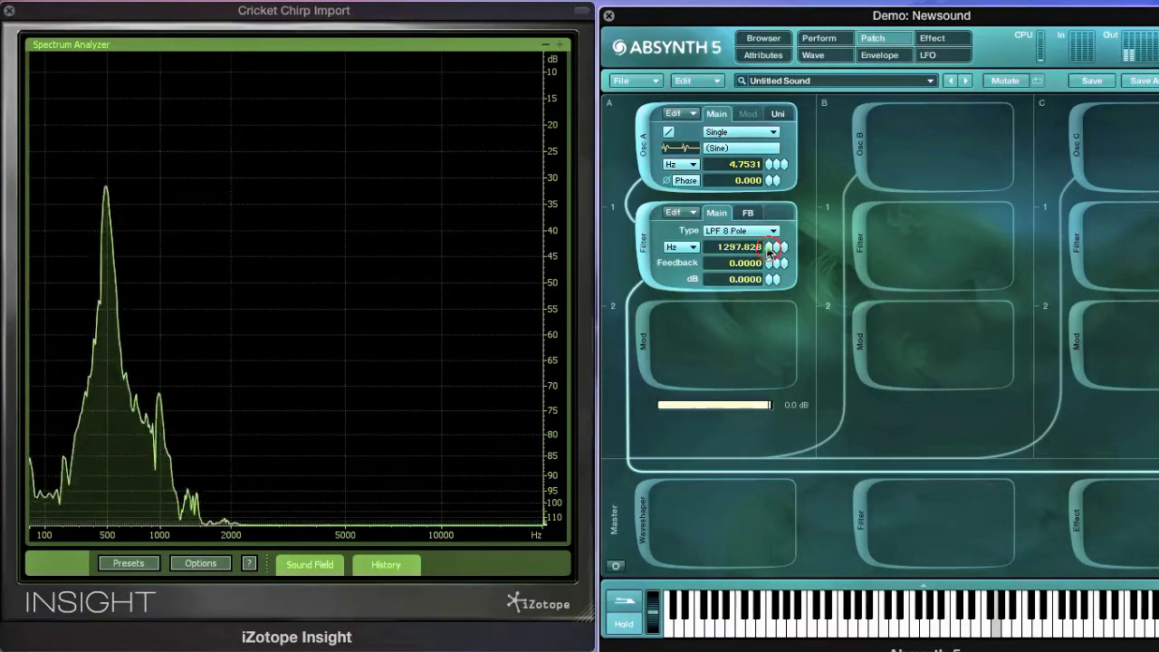
pyautogui.click(644, 237)
# Set oscillator A's rate to about 30.18 Hz and its unison to 2 voices with a 0.05 transposition.
pyautogui.moveTo(772, 149); pyautogui.dragTo(774, 115)
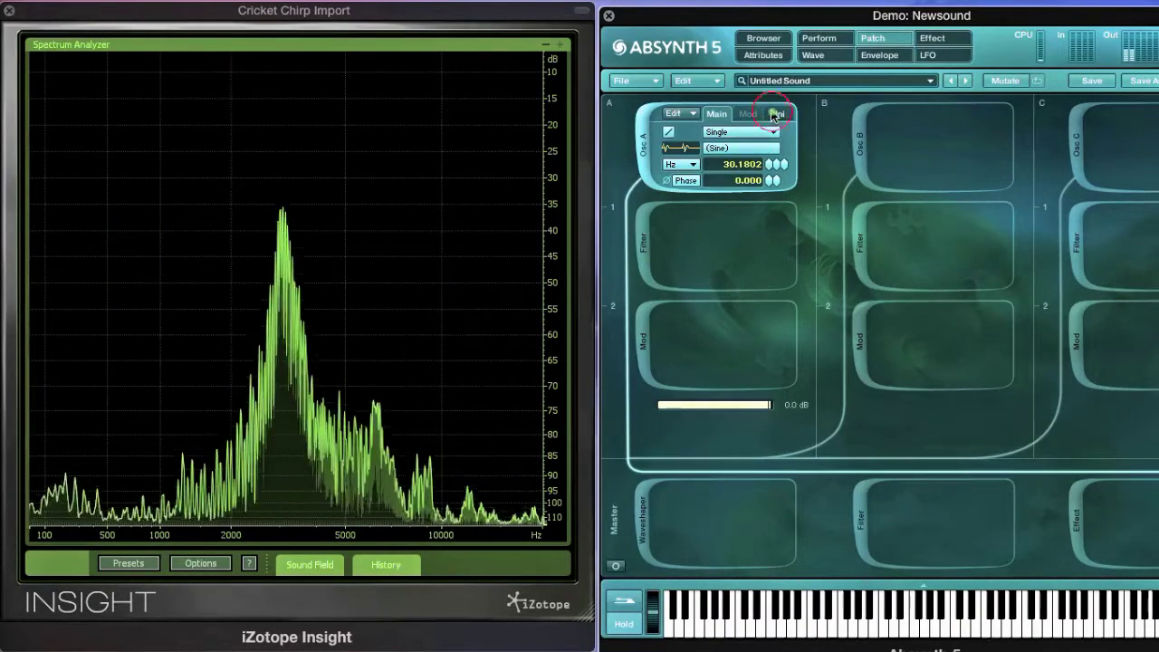
pyautogui.click(776, 114)
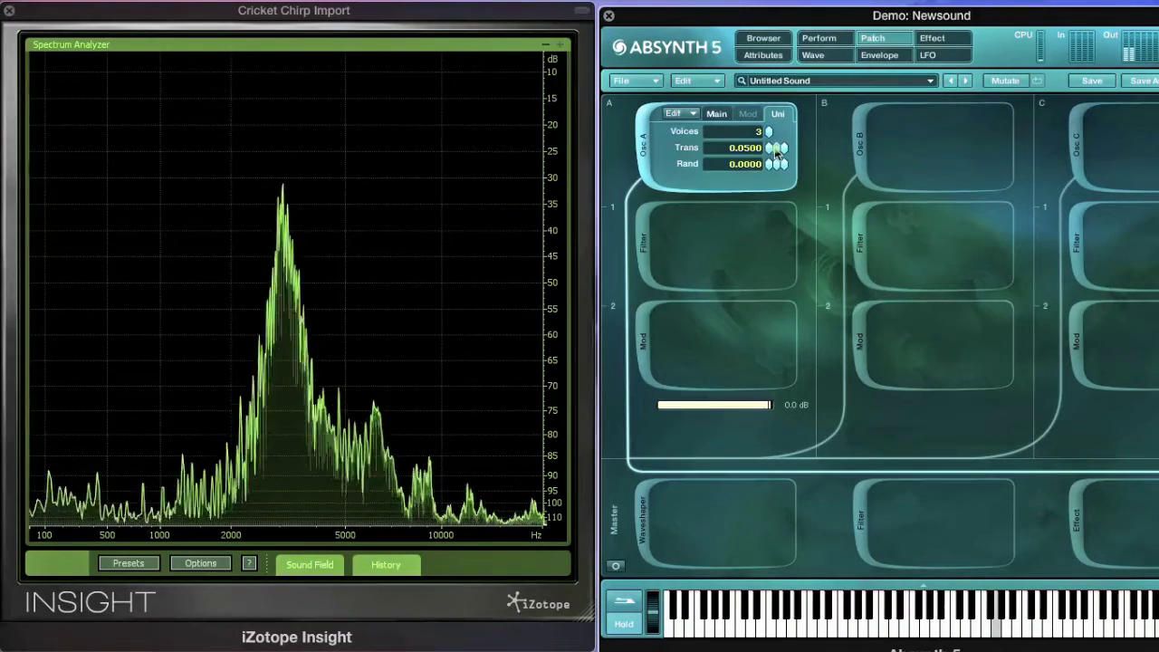
pyautogui.moveTo(768, 134); pyautogui.dragTo(770, 138)
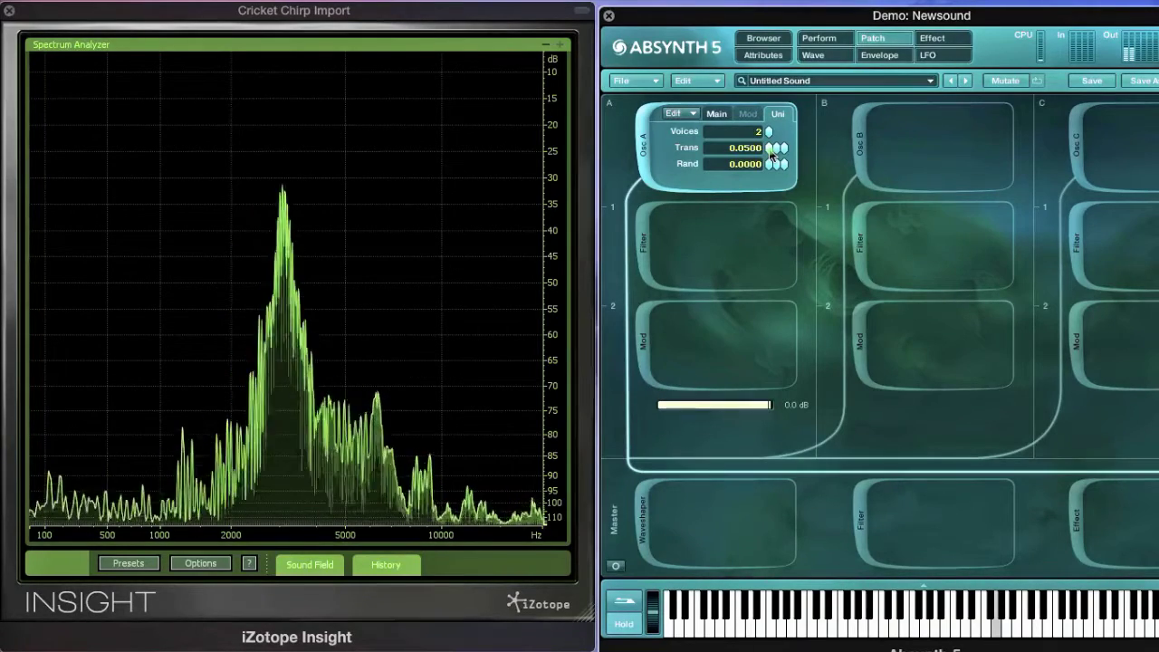
# Enable the Aetherizer effect on the master channel and return to the patch.
pyautogui.click(927, 40)
pyautogui.click(623, 105)
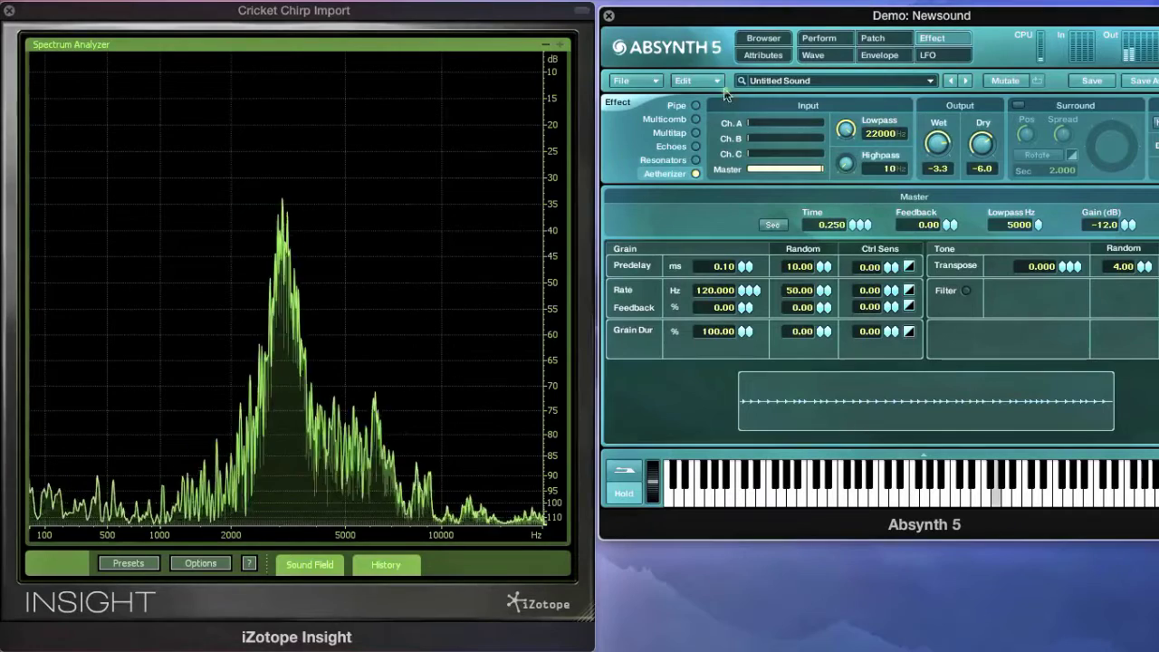
pyautogui.click(871, 39)
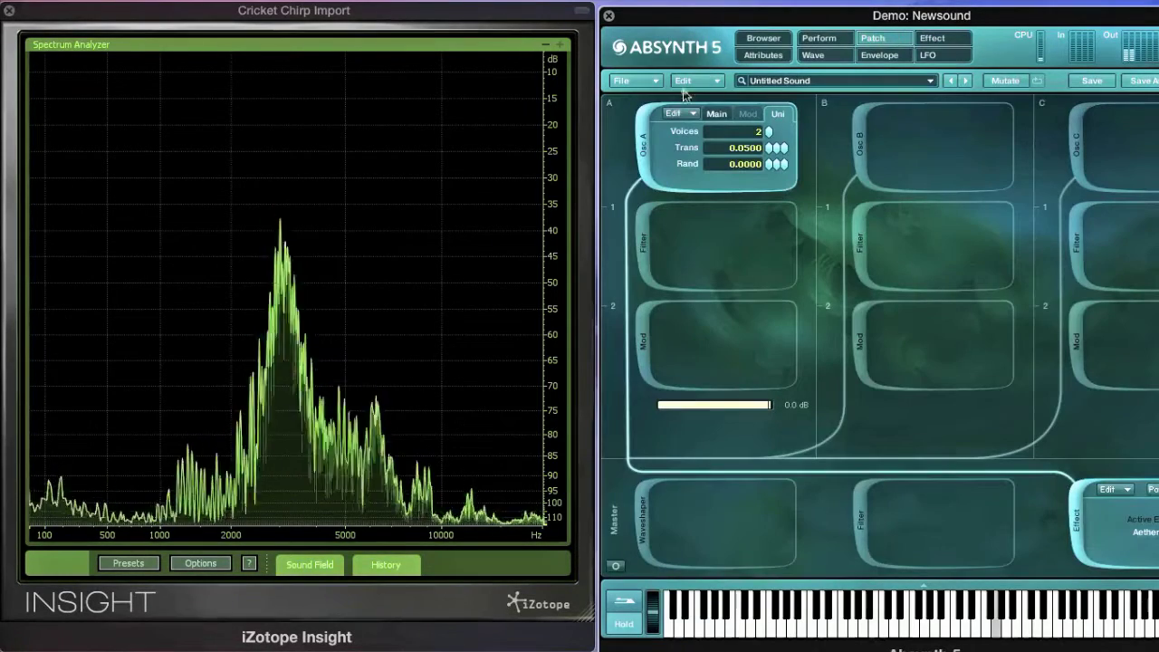
# Edit oscillator A's wave and replace it with the audio file Cricket_chirp-1024-rs.wav.
pyautogui.click(717, 114)
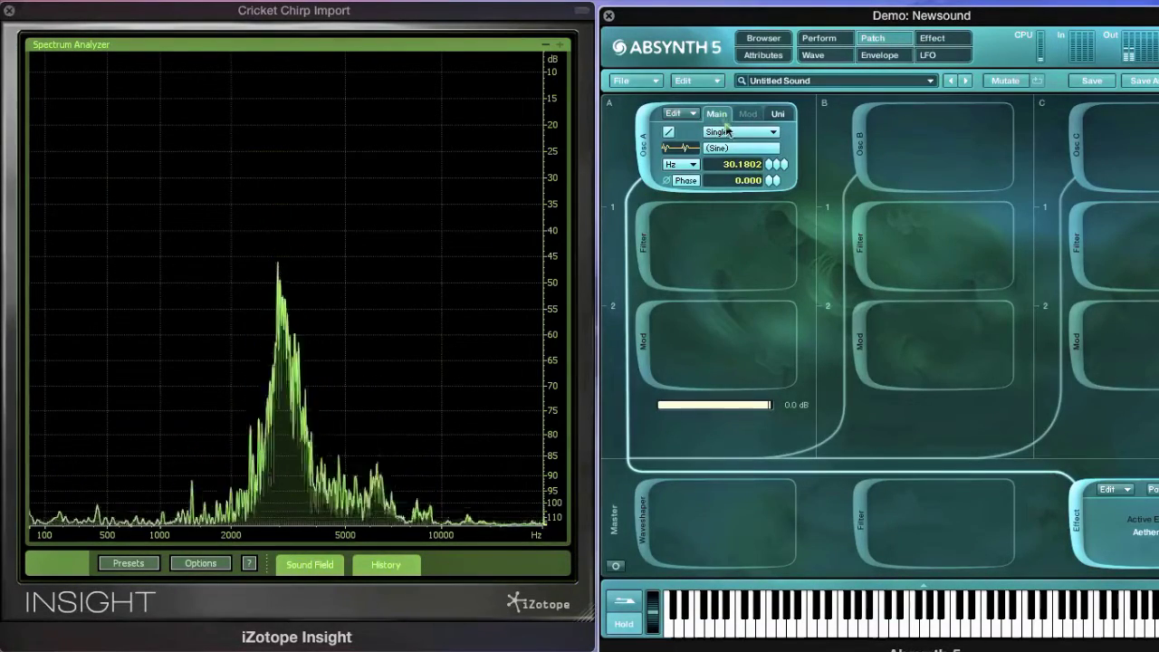
pyautogui.click(731, 150)
pyautogui.click(896, 127)
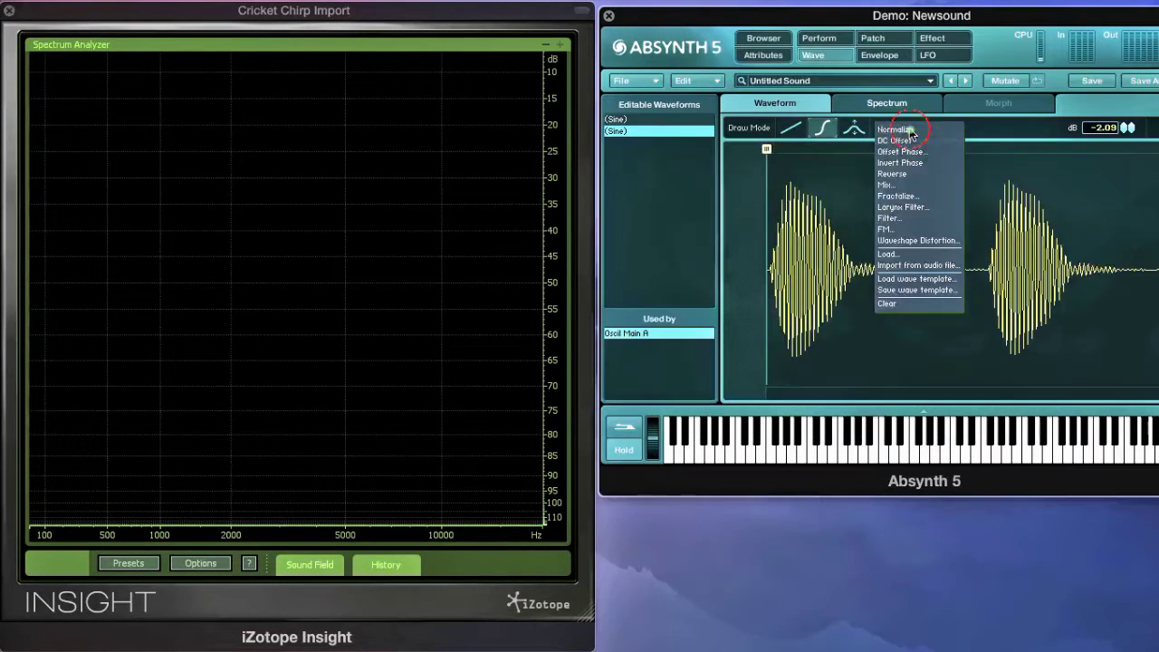
pyautogui.click(906, 265)
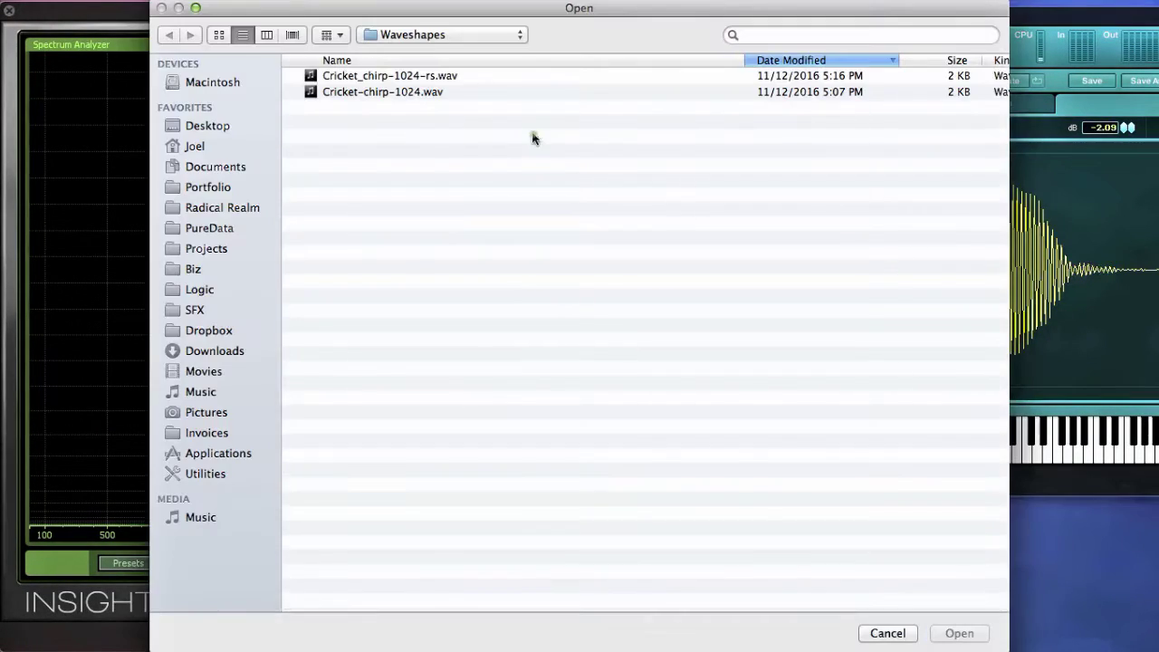
pyautogui.doubleClick(450, 76)
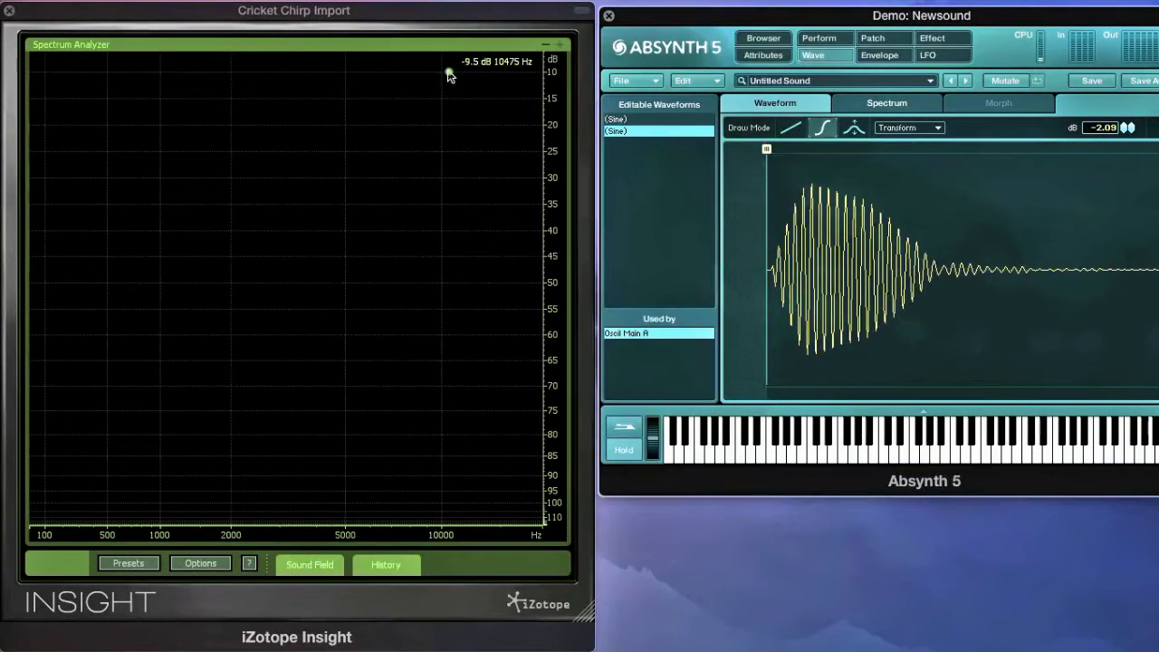
# Adjust oscillator A's playback rate in the patch and show its unison settings.
pyautogui.moveTo(842, 20); pyautogui.dragTo(836, 46)
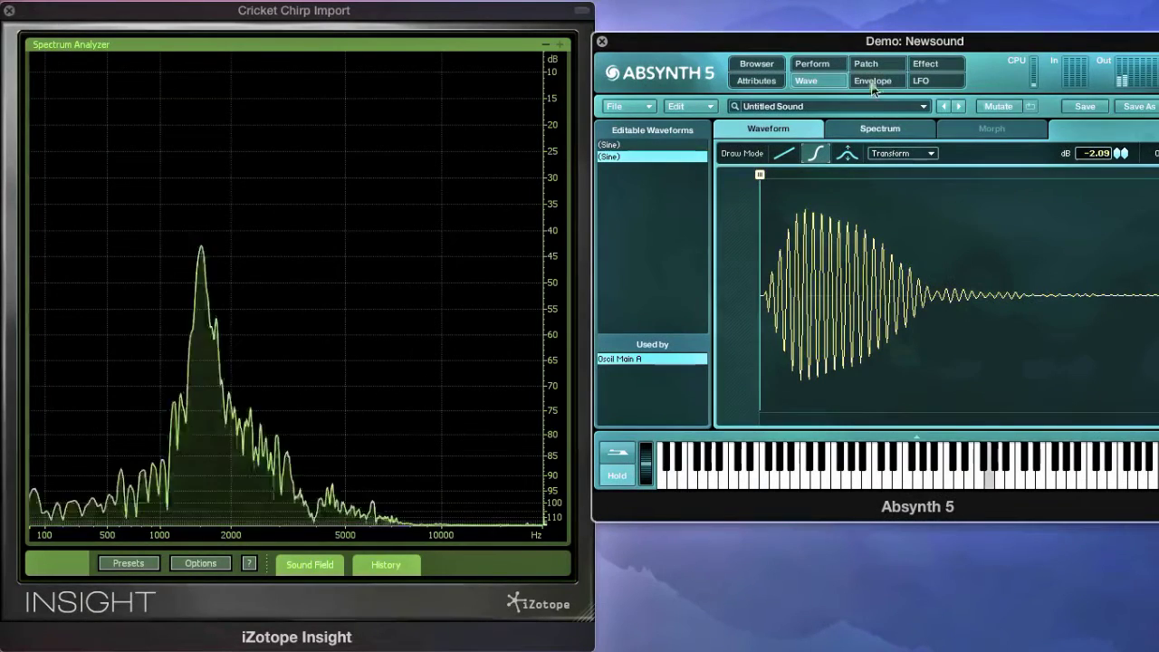
pyautogui.click(865, 63)
pyautogui.moveTo(763, 192); pyautogui.dragTo(765, 192)
pyautogui.click(774, 139)
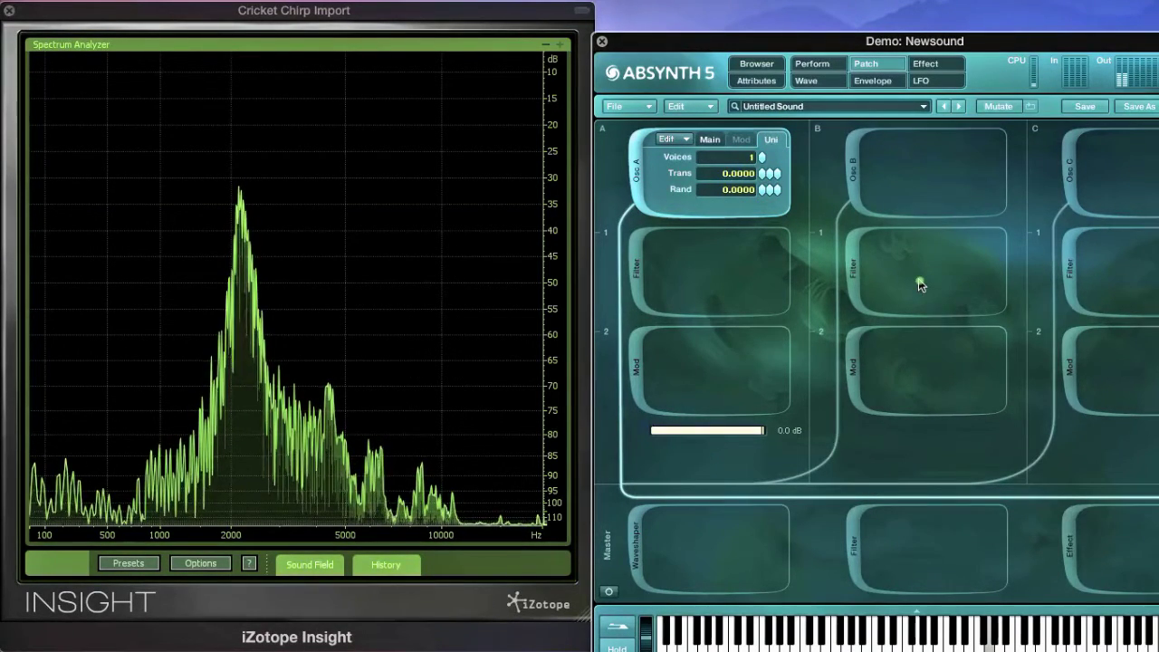
# Open oscillator A's imported wave for editing and flatten the low harmonics below the main peak in its spectrum.
pyautogui.click(710, 139)
pyautogui.click(737, 174)
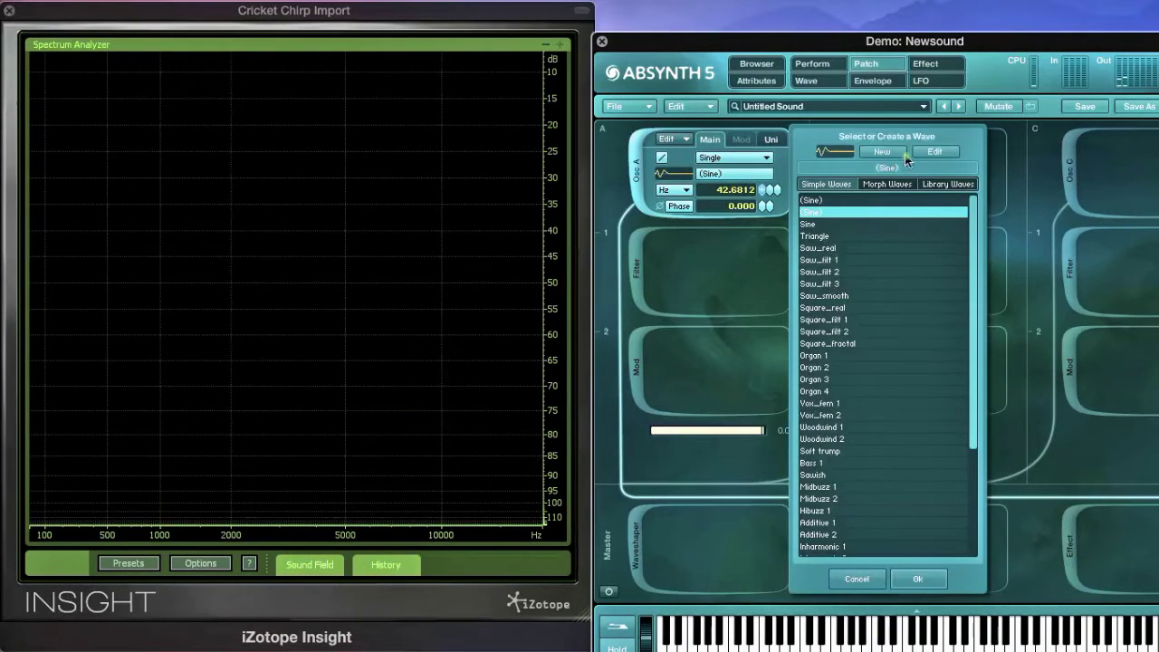
pyautogui.click(921, 160)
pyautogui.click(910, 132)
pyautogui.moveTo(939, 42); pyautogui.dragTo(782, 56)
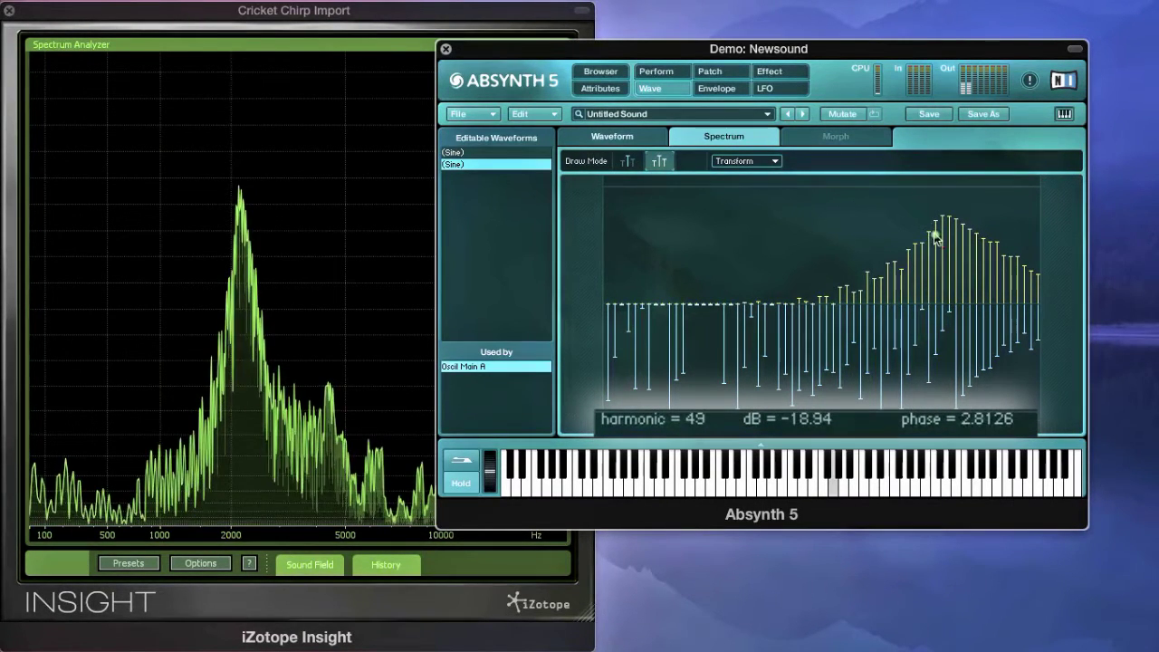
pyautogui.moveTo(910, 312); pyautogui.dragTo(651, 340)
pyautogui.moveTo(962, 260)
pyautogui.mouseDown()
pyautogui.moveTo(938, 232)
pyautogui.moveTo(872, 300)
pyautogui.moveTo(791, 326)
pyautogui.mouseUp()
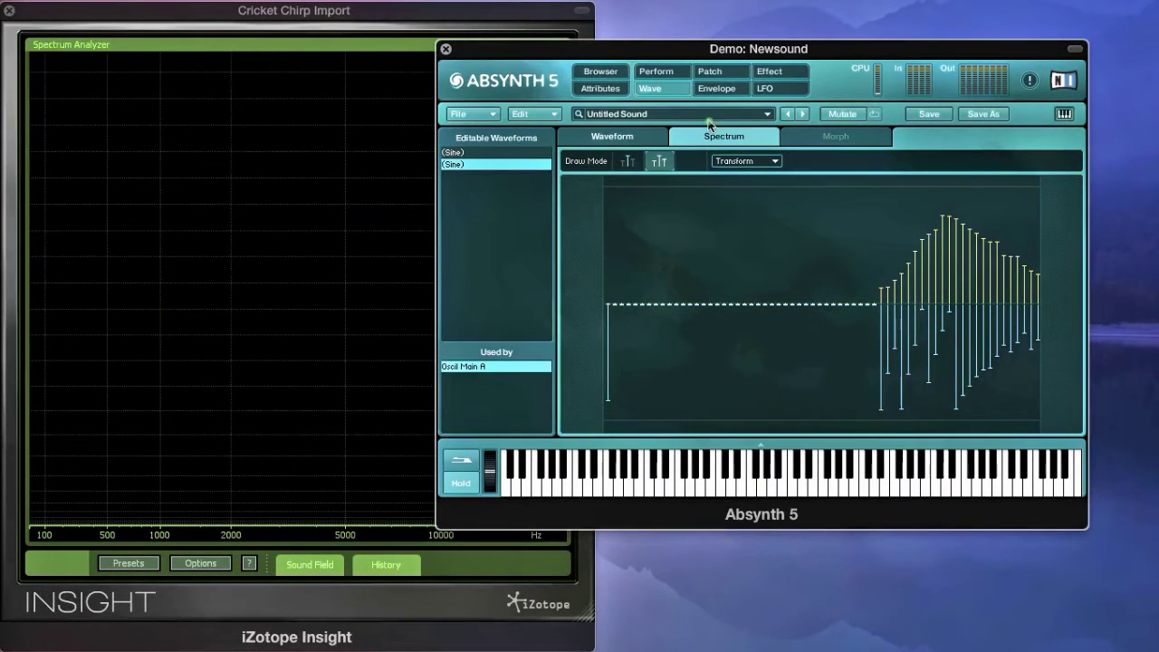
# Return to the patch, change oscillator A's wave to the simple Sine and set its rate to about 860.4 Hz.
pyautogui.click(646, 138)
pyautogui.moveTo(699, 59); pyautogui.dragTo(791, 49)
pyautogui.click(824, 59)
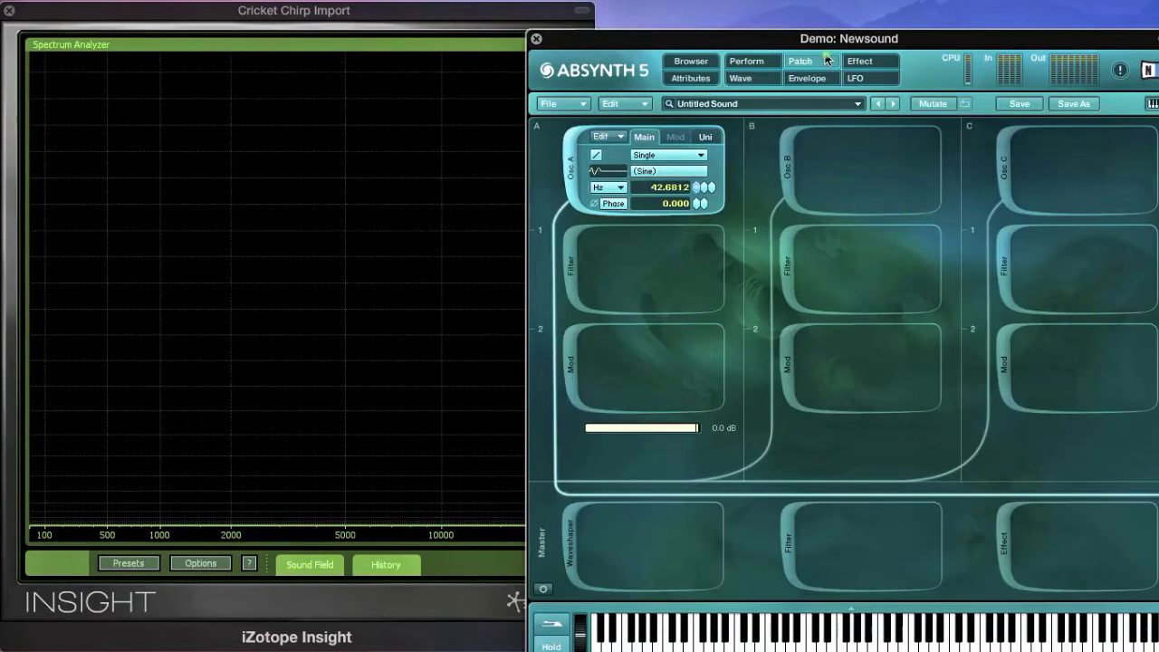
pyautogui.click(685, 171)
pyautogui.click(753, 222)
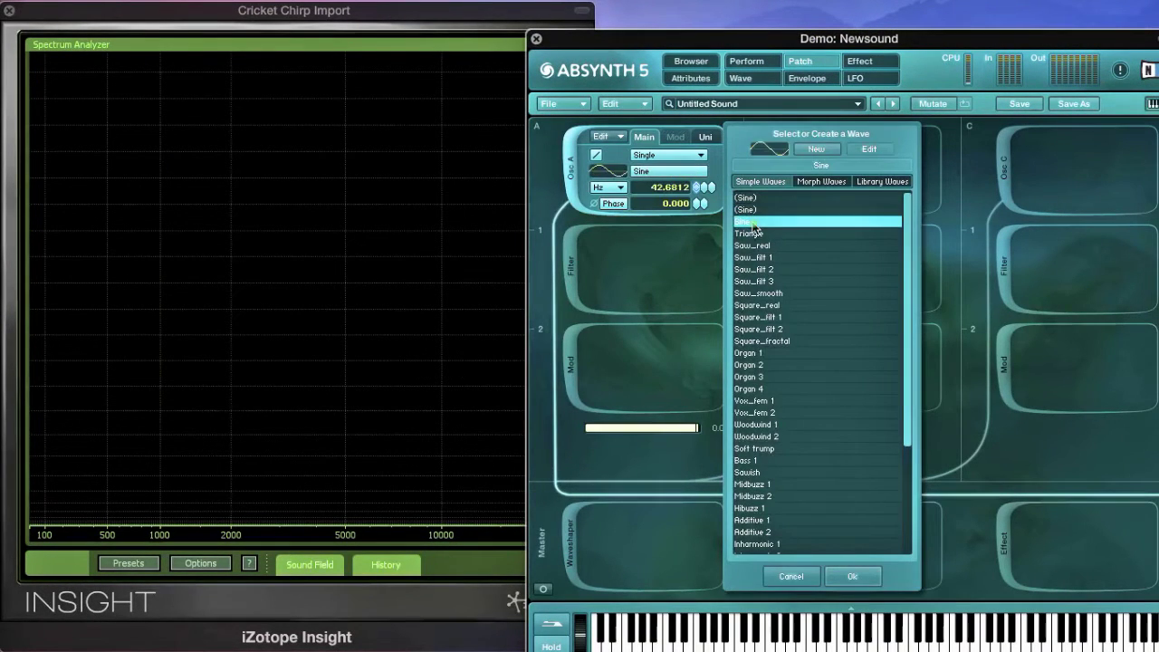
pyautogui.click(694, 242)
pyautogui.moveTo(653, 49); pyautogui.dragTo(700, 27)
pyautogui.moveTo(749, 166); pyautogui.dragTo(746, 119)
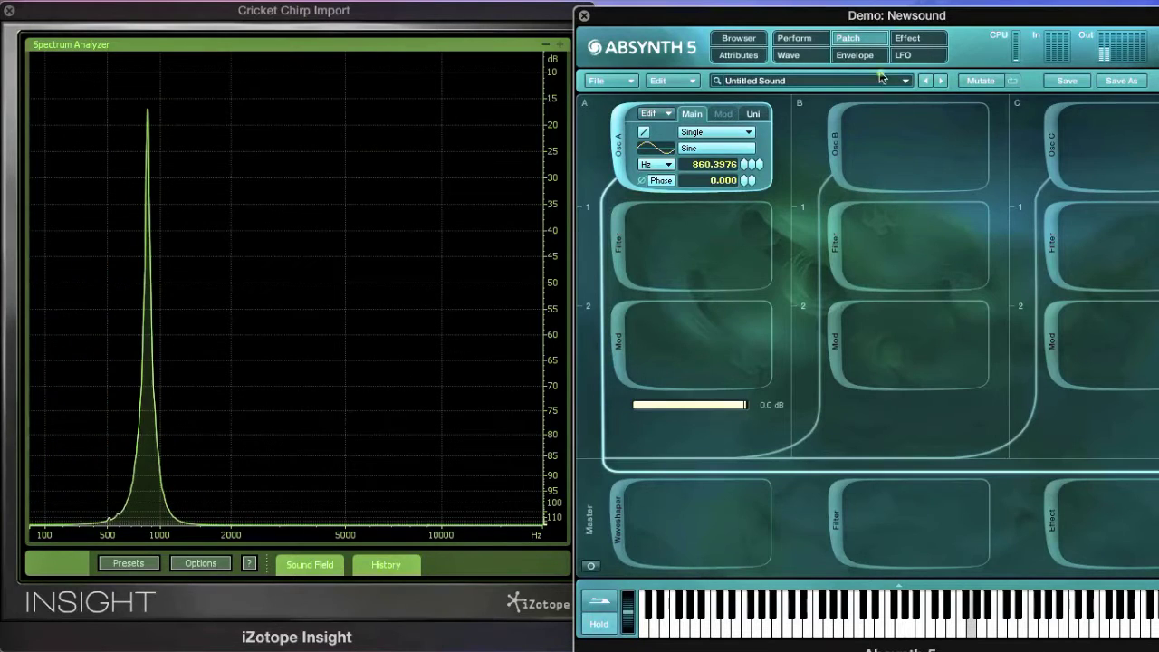
# Assign the second imported wave, listed as (Sine), to LFO 1 and set its pitch depth to 44.
pyautogui.click(903, 56)
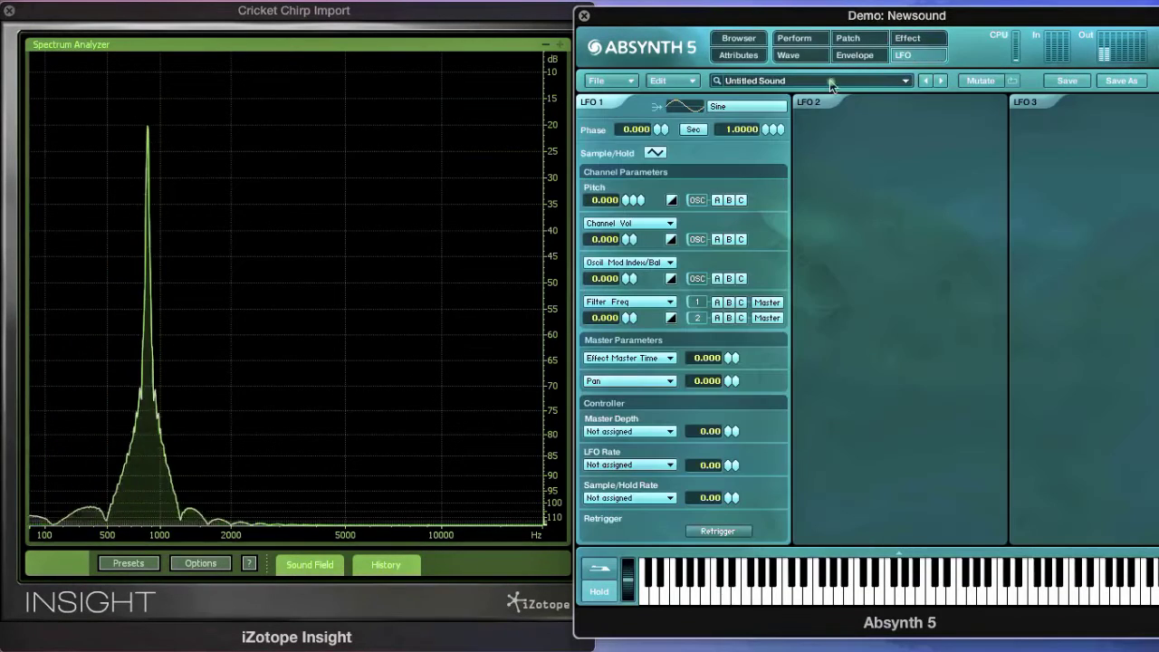
pyautogui.click(740, 107)
pyautogui.click(812, 177)
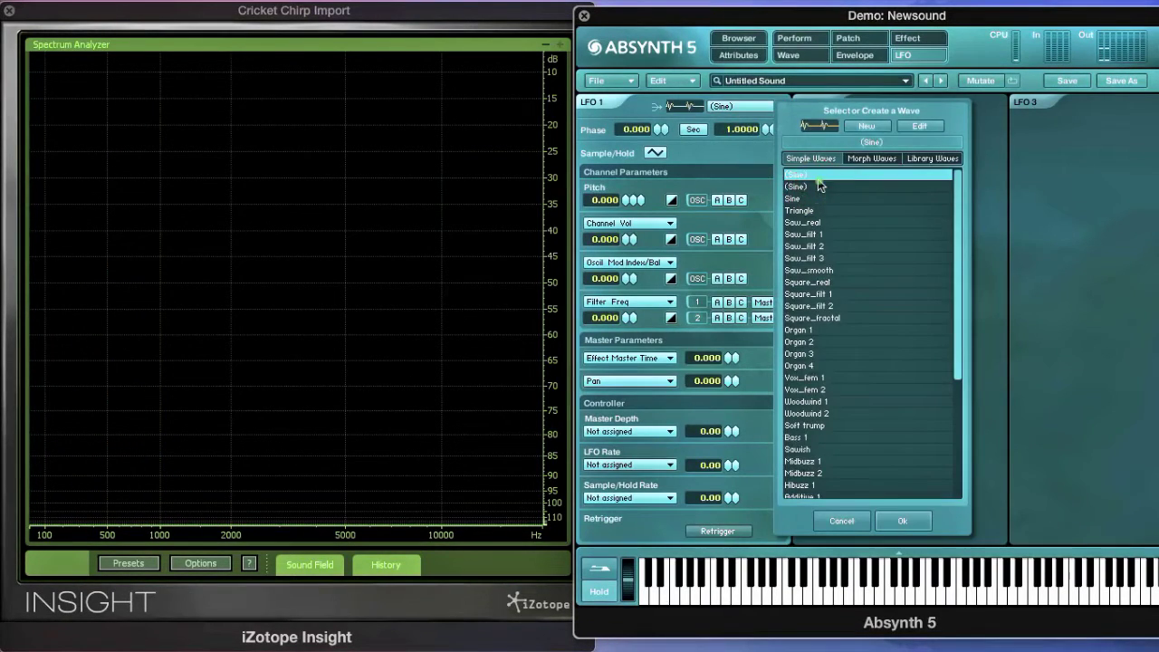
pyautogui.click(817, 187)
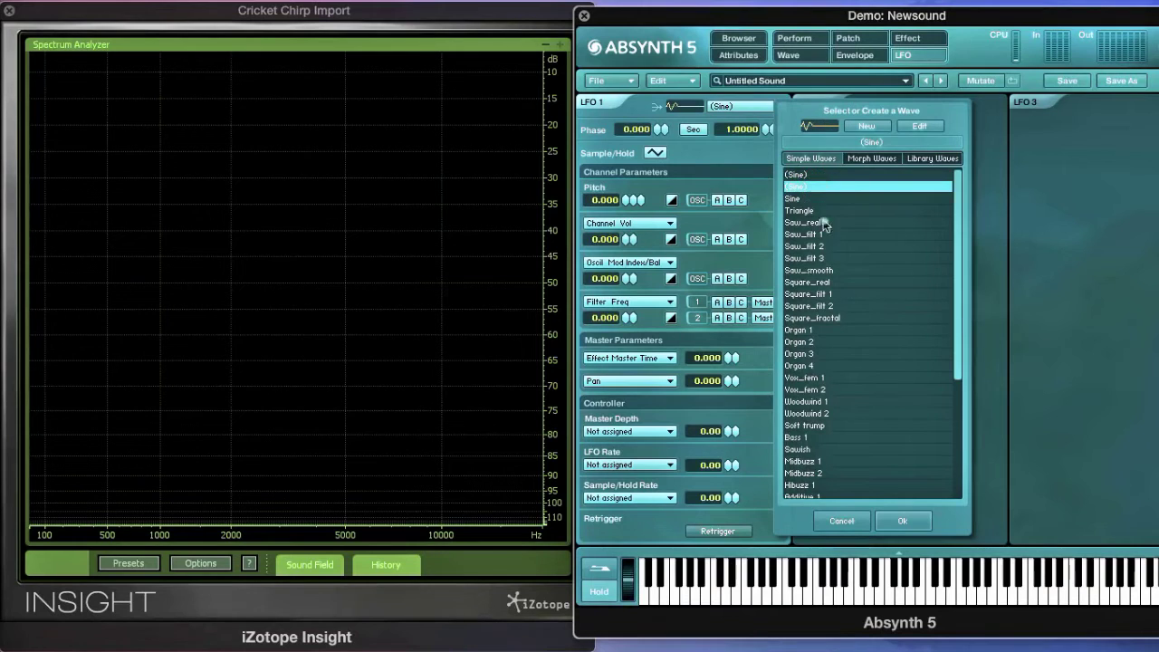
pyautogui.click(908, 521)
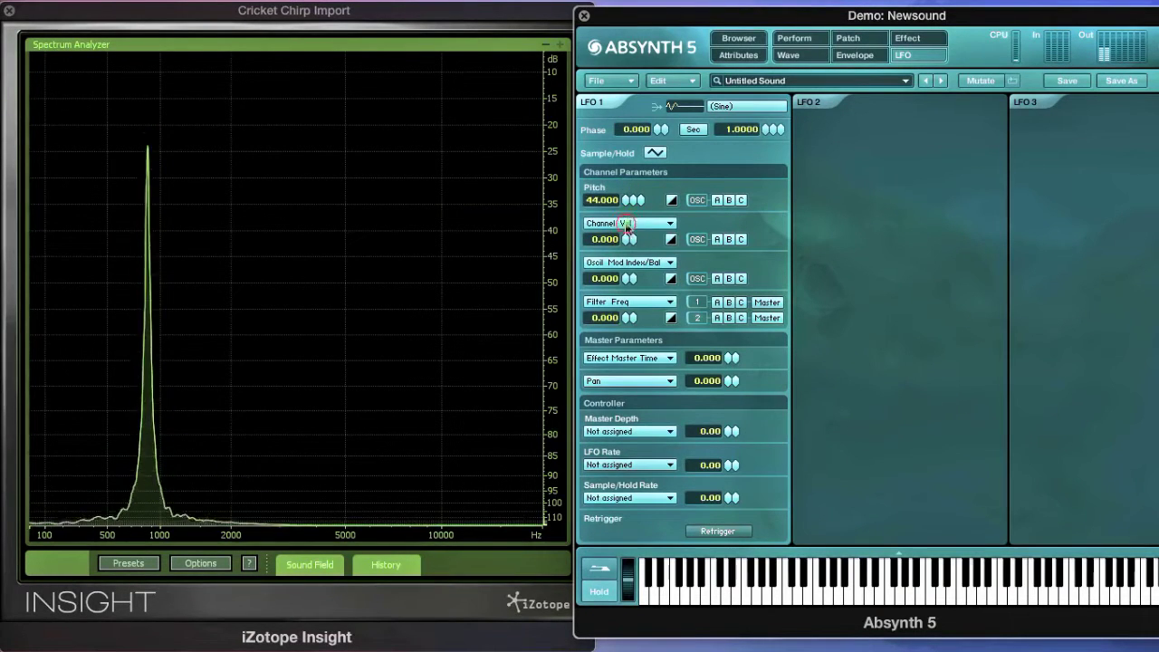
# Assign LFO 1 to Oscil Main Pitch with a depth of about 90.04 and shorten its period to 0.3025 seconds.
pyautogui.click(630, 222)
pyautogui.click(654, 55)
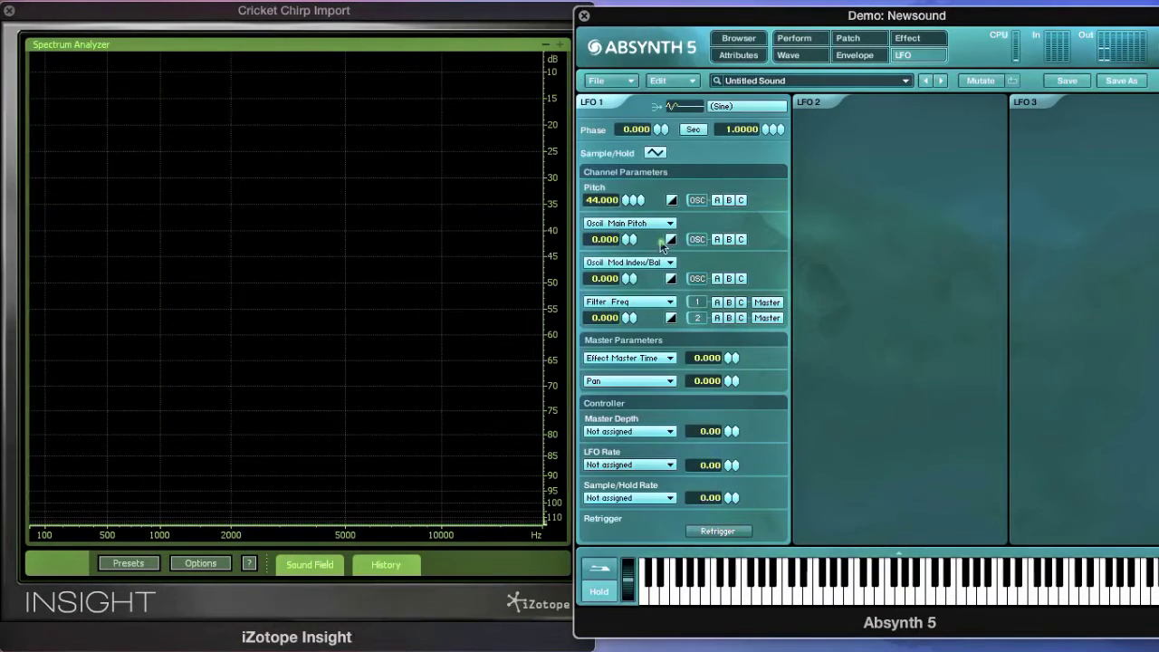
pyautogui.click(631, 238)
pyautogui.moveTo(629, 239); pyautogui.dragTo(631, 172)
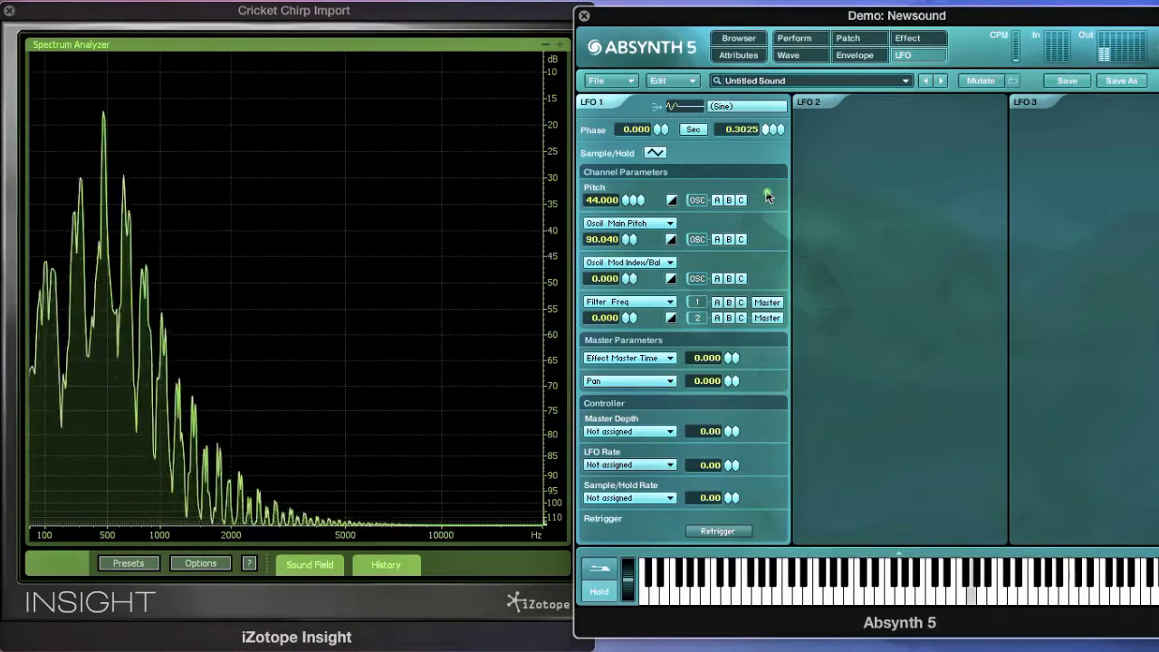
# Raise oscillator A's rate to about 1823 Hz and lengthen LFO 1's period to 0.8556 seconds.
pyautogui.click(847, 38)
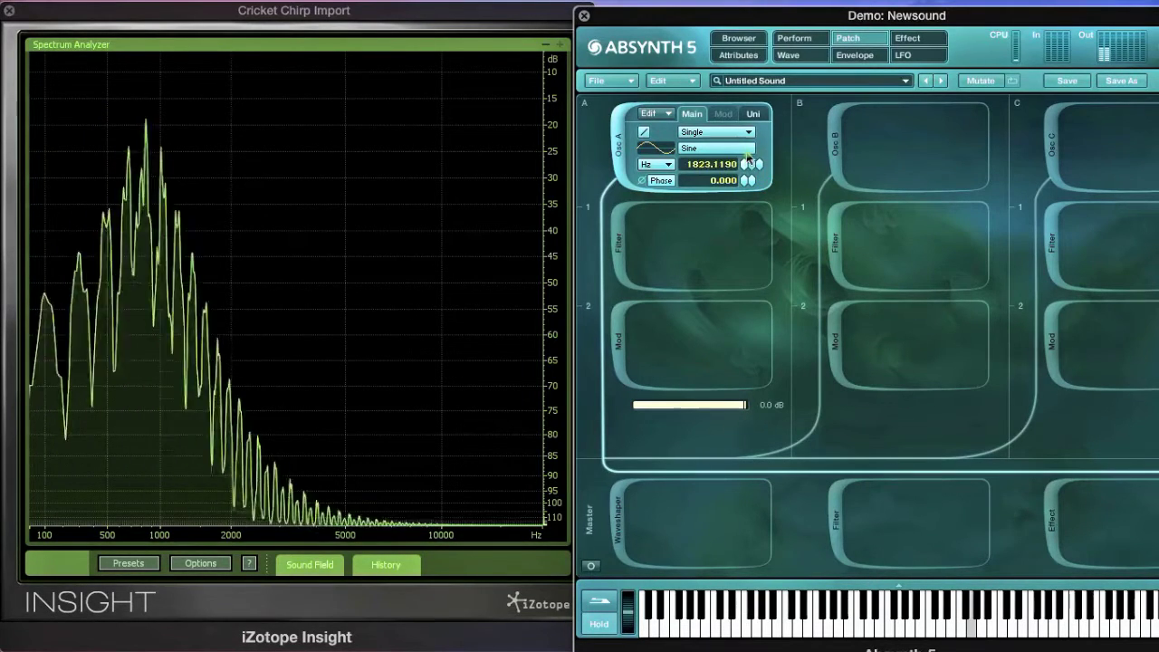
pyautogui.click(902, 55)
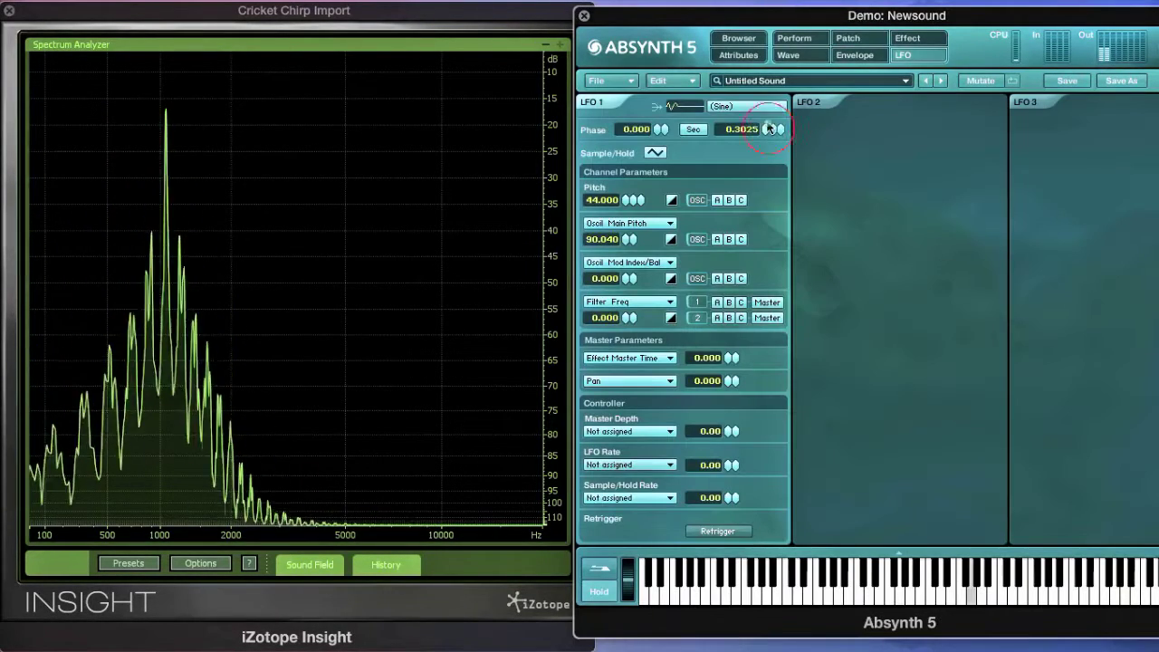
pyautogui.moveTo(767, 112); pyautogui.dragTo(764, 106)
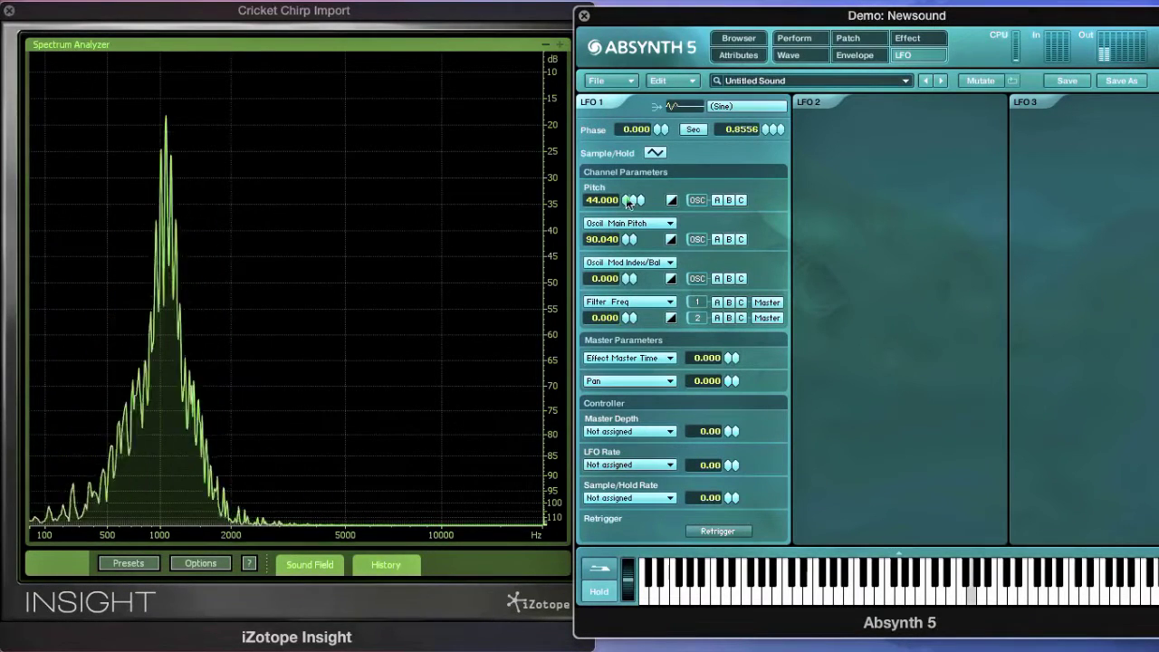
# Assign LFO 1's third channel parameter to Channel Vol with a depth of 100 and adjust the LFO's period.
pyautogui.click(629, 263)
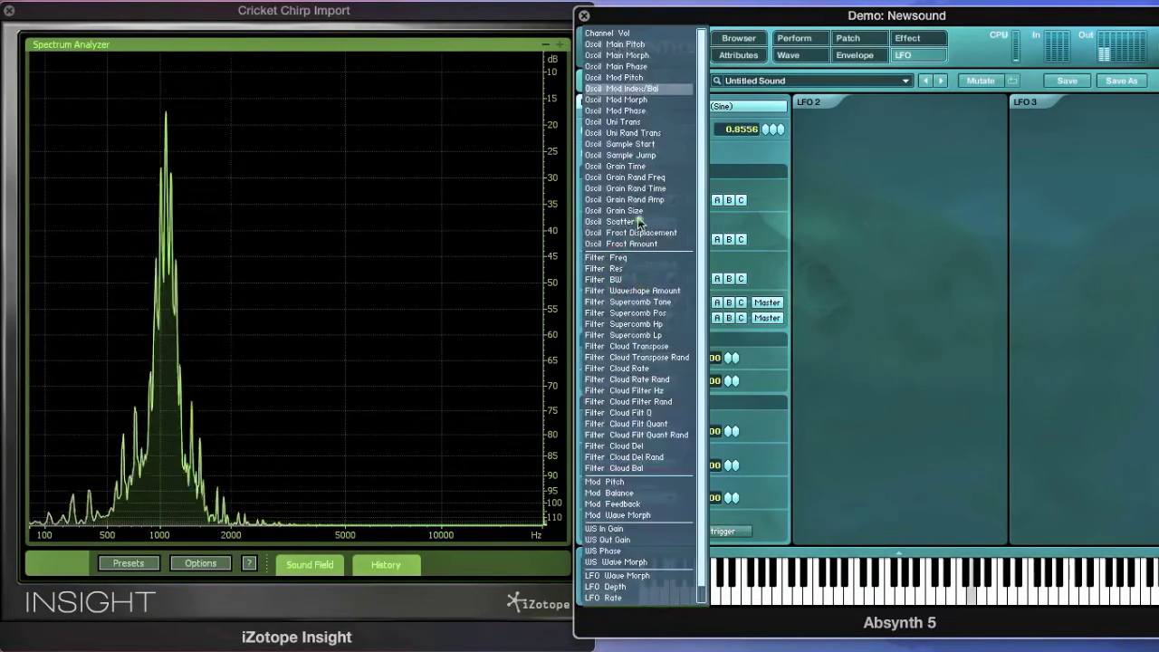
pyautogui.click(638, 34)
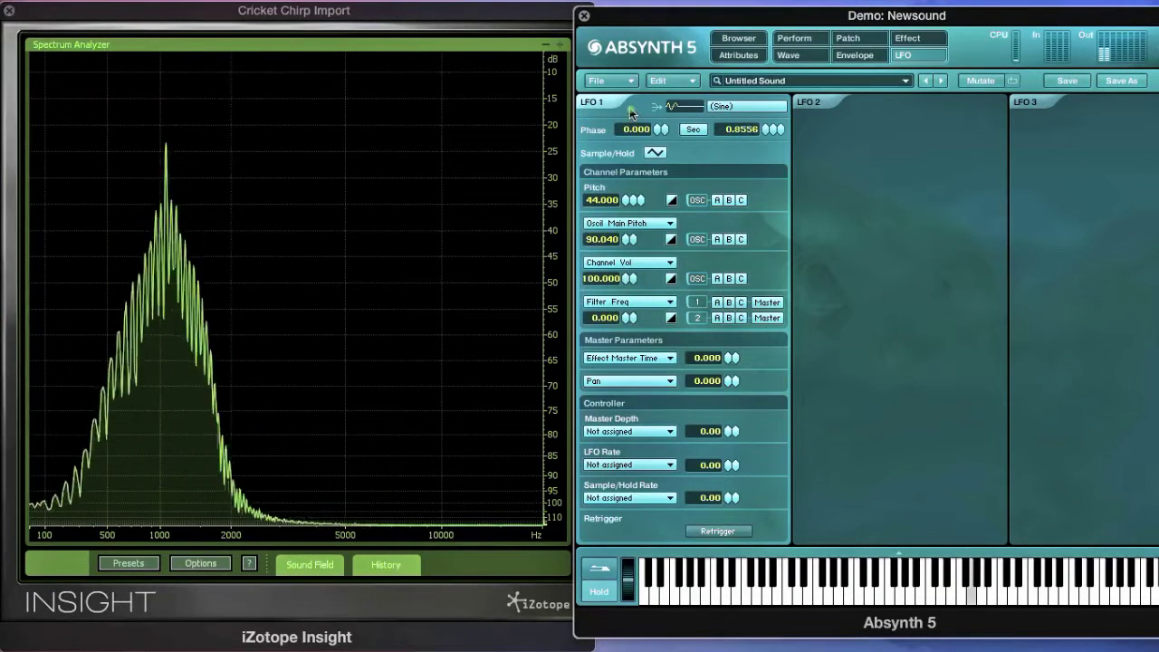
pyautogui.moveTo(758, 133); pyautogui.dragTo(765, 105)
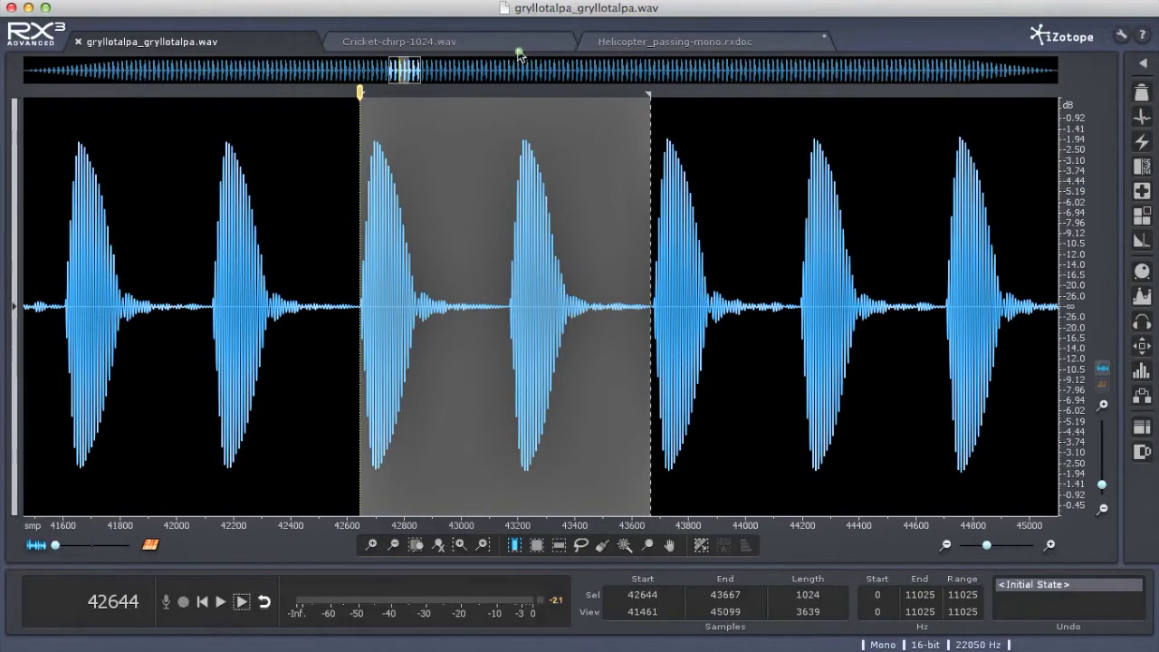
# Switch to Helicopter_passing-mono.rxdoc in iZotope RX 3, blend in the spectrogram and play the passage leading into Region 1.
pyautogui.click(638, 41)
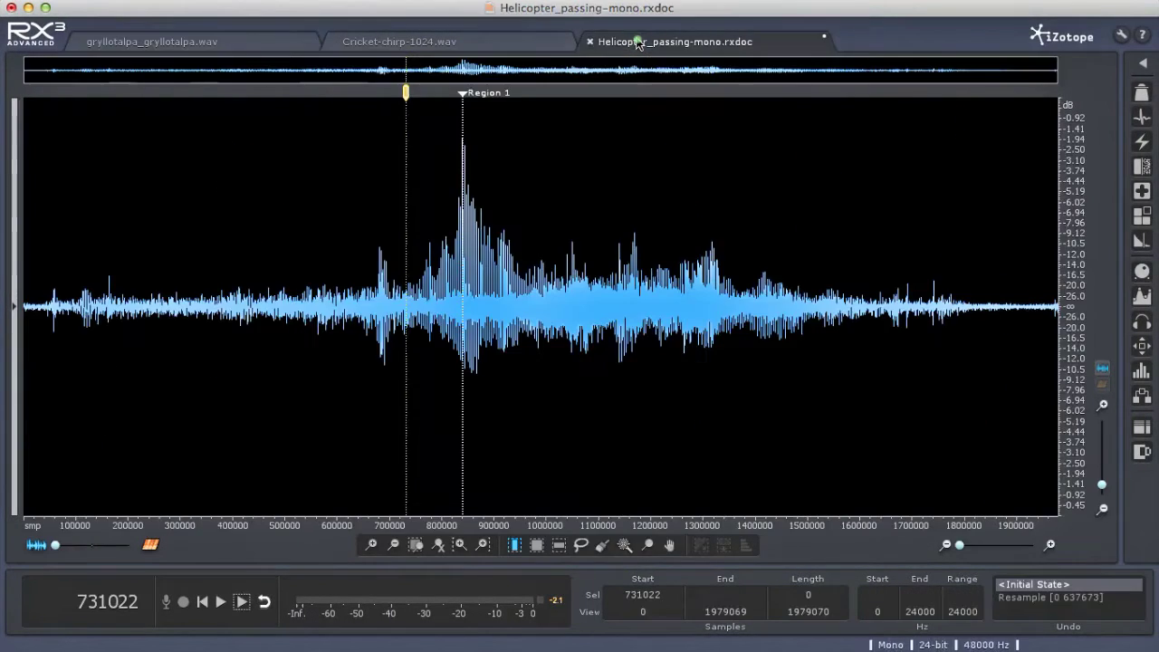
pyautogui.click(614, 222)
pyautogui.click(424, 254)
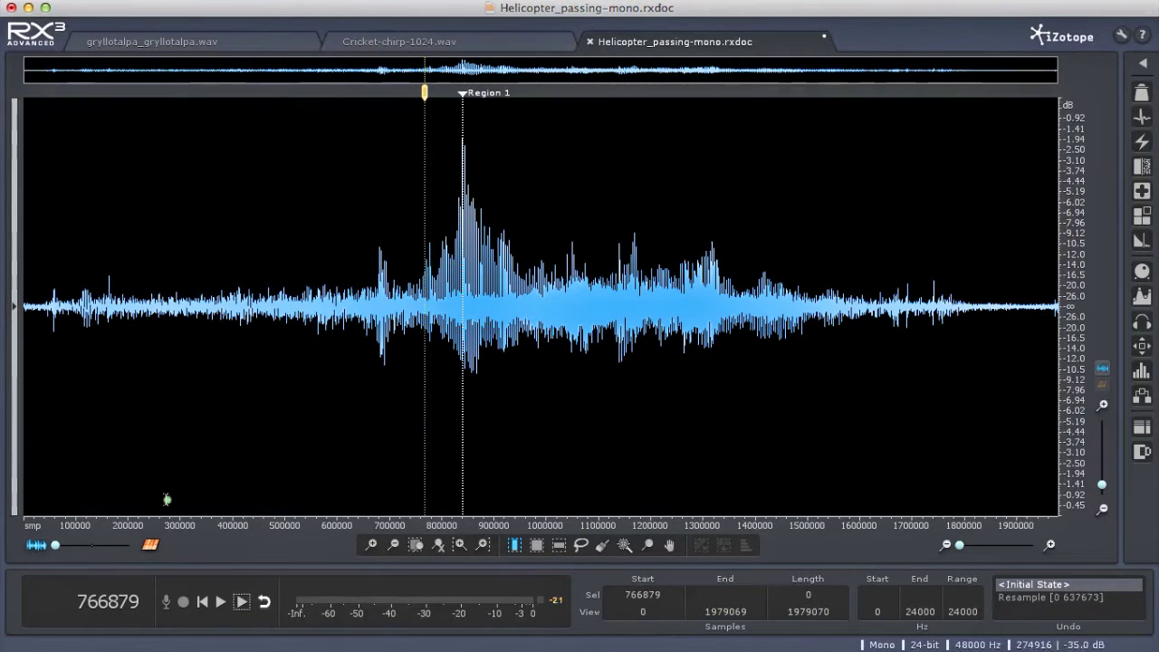
pyautogui.moveTo(63, 547); pyautogui.dragTo(98, 549)
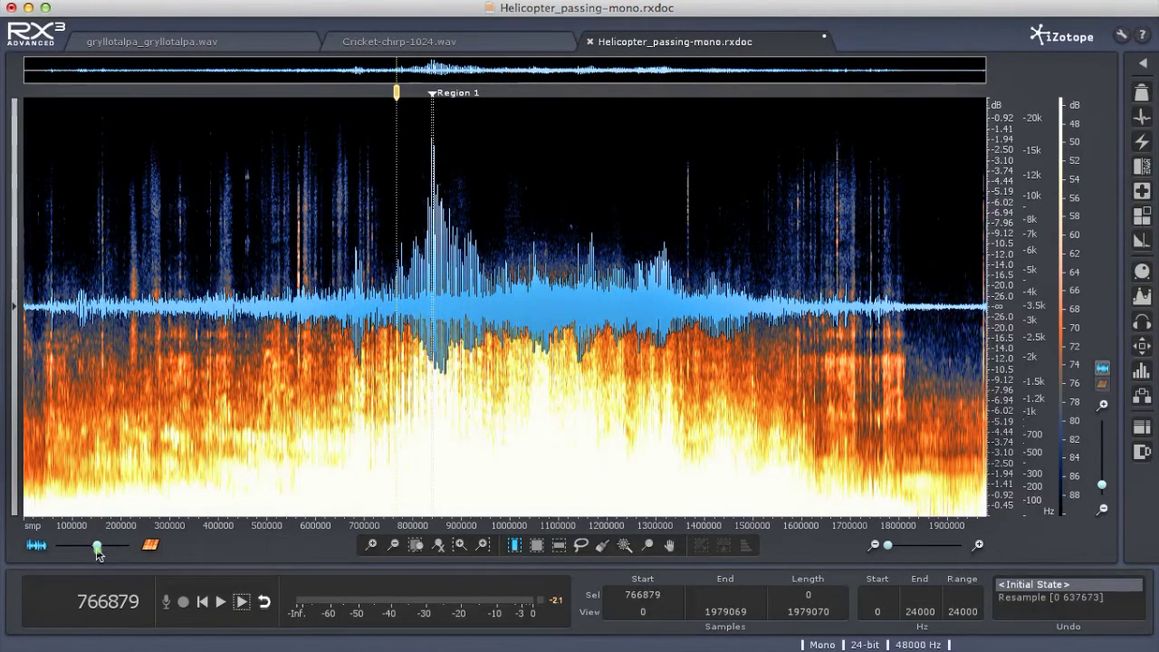
pyautogui.press('space')
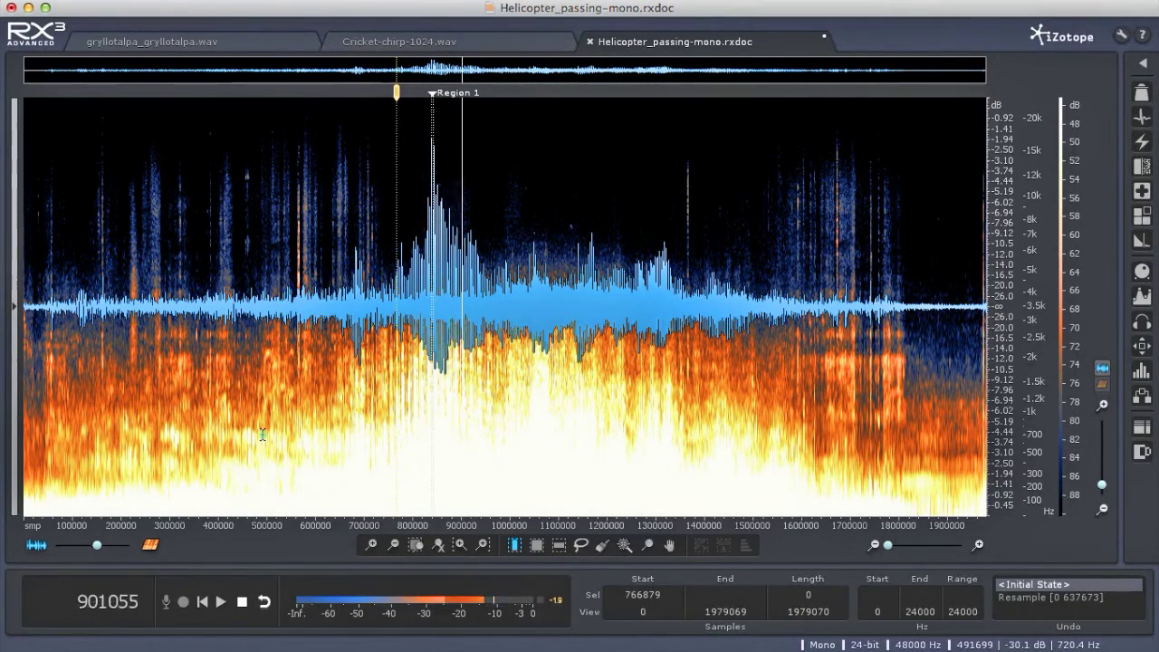
pyautogui.press('space')
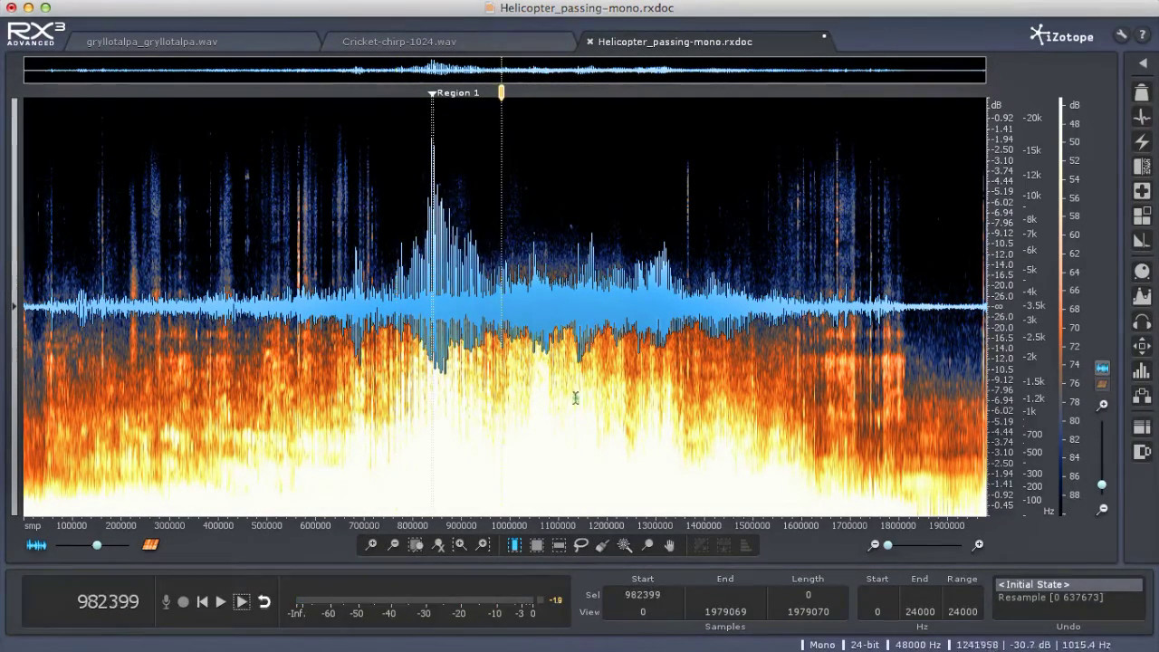
# Magnify the chops around Region 1, select one full chop cycle and shorten the selection to 1003 samples.
pyautogui.click(432, 277)
pyautogui.moveTo(885, 545); pyautogui.dragTo(911, 545)
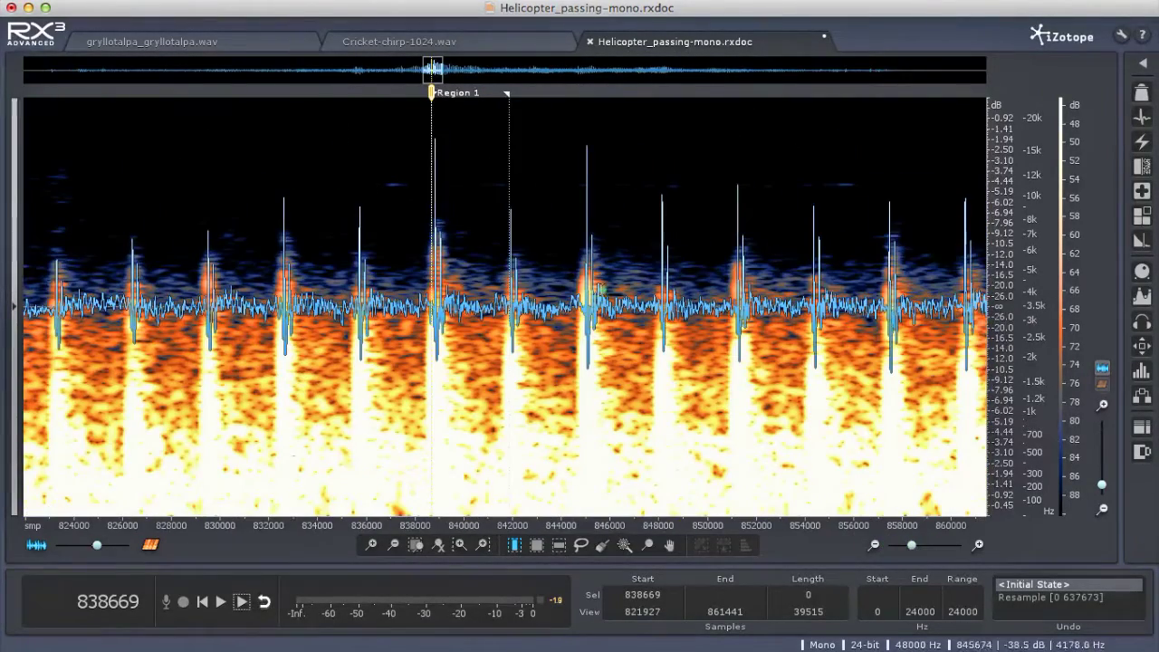
pyautogui.moveTo(511, 279); pyautogui.dragTo(584, 287)
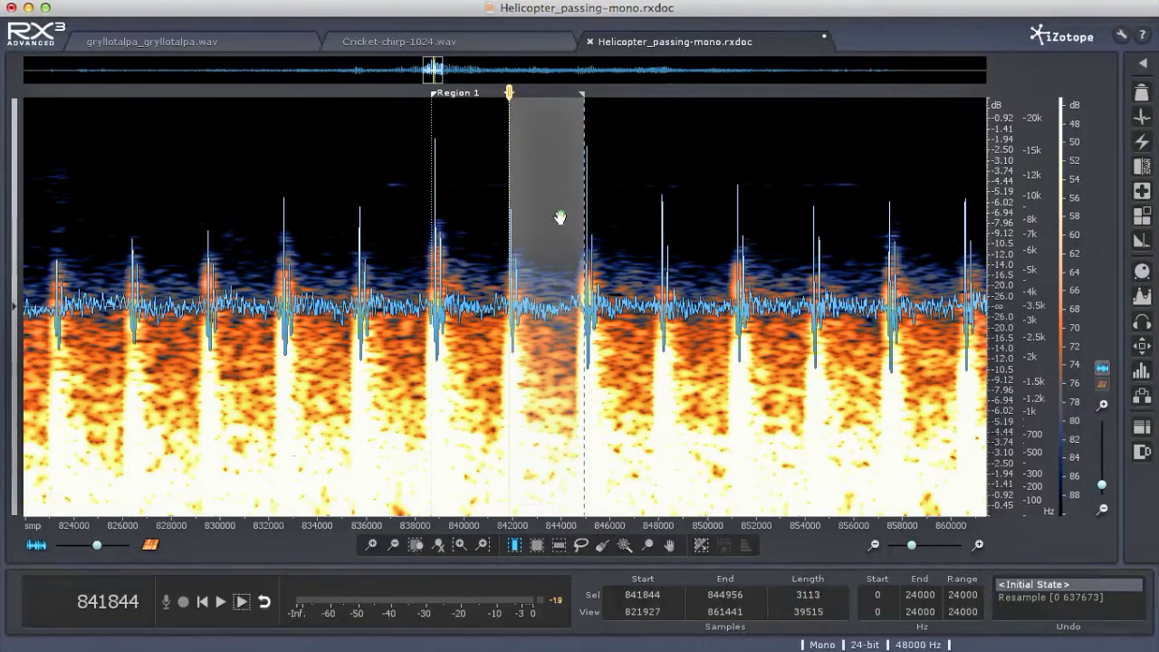
pyautogui.moveTo(582, 212); pyautogui.dragTo(516, 234)
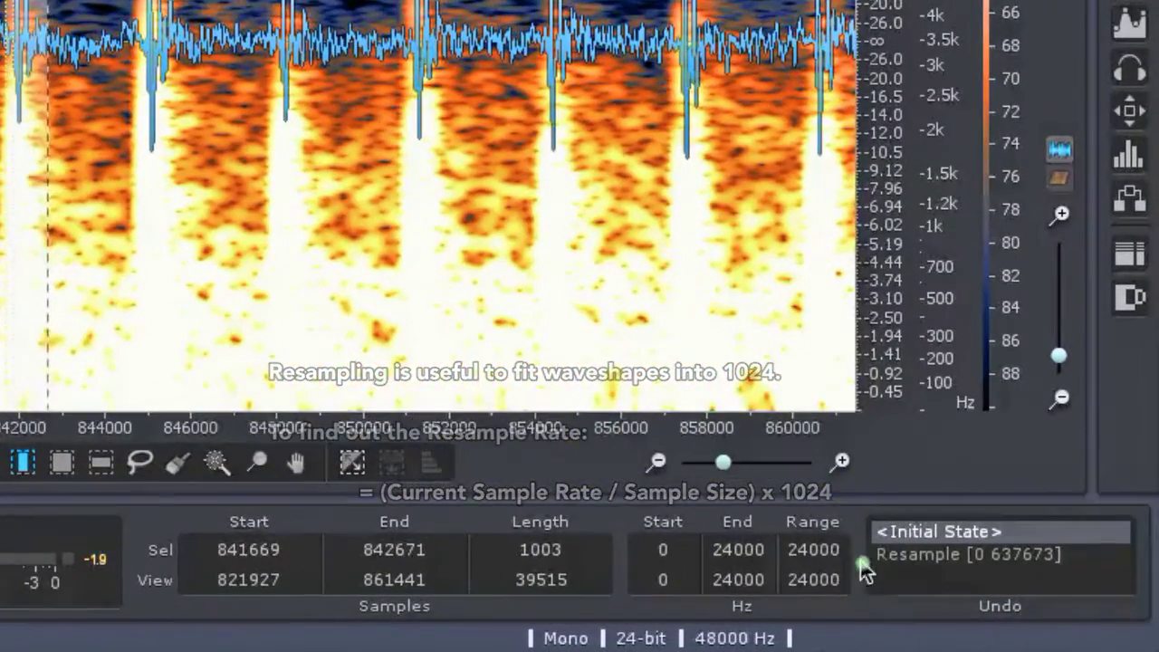
# Restore the helicopter recording's Resample history state and magnify the chops around Region 1.
pyautogui.click(610, 430)
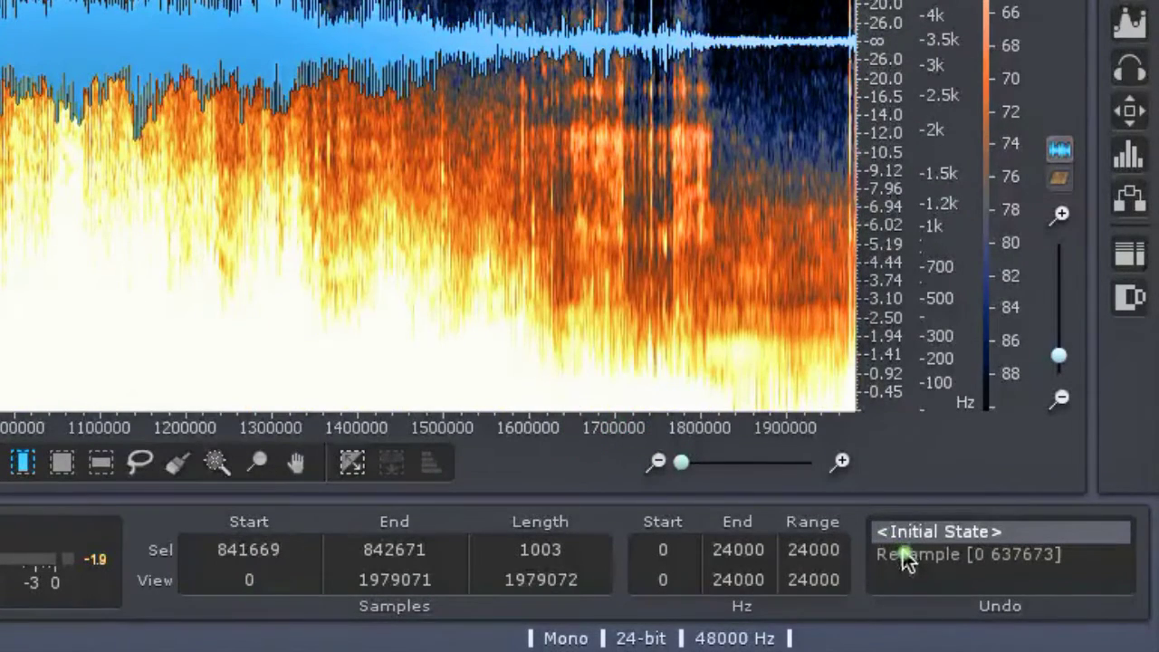
pyautogui.click(904, 556)
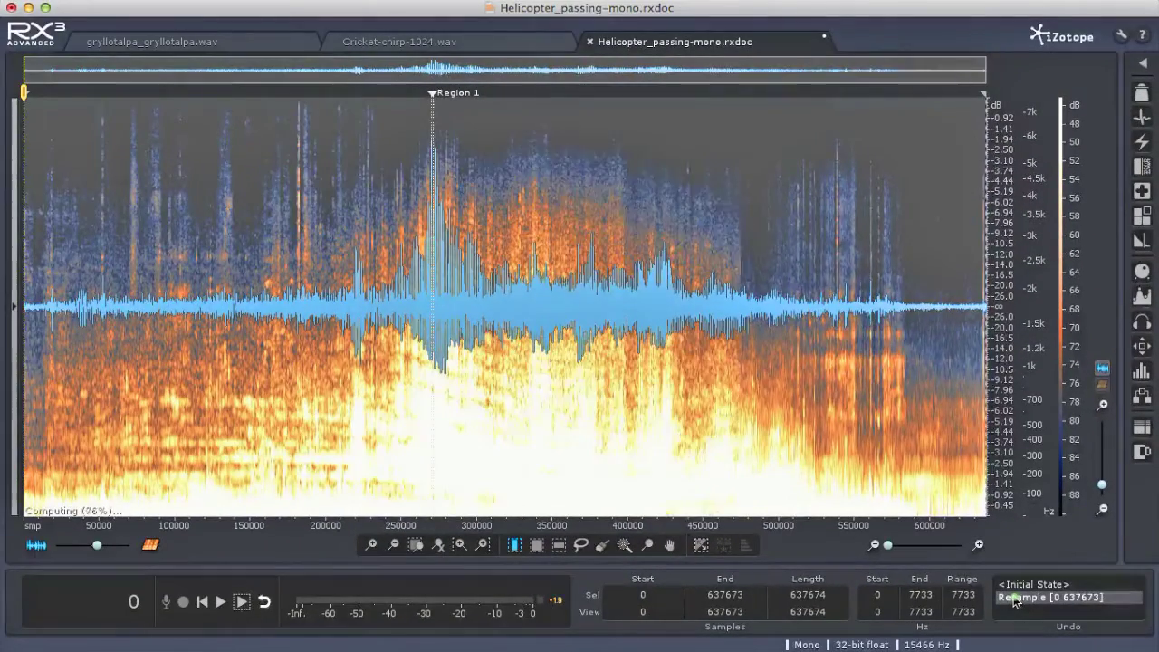
pyautogui.moveTo(895, 540); pyautogui.dragTo(898, 547)
pyautogui.moveTo(166, 518); pyautogui.dragTo(698, 530)
pyautogui.click(603, 308)
pyautogui.moveTo(901, 549); pyautogui.dragTo(910, 545)
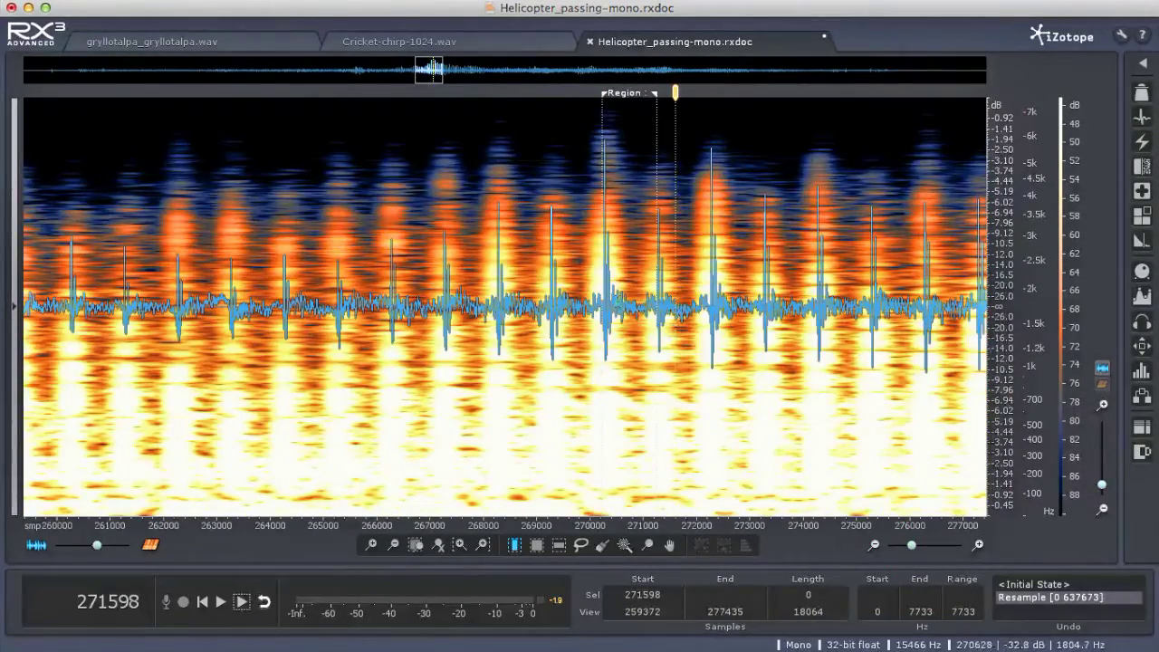
# Select Region 1 in the resampled helicopter recording and set the selection length to 1024 samples.
pyautogui.doubleClick(621, 301)
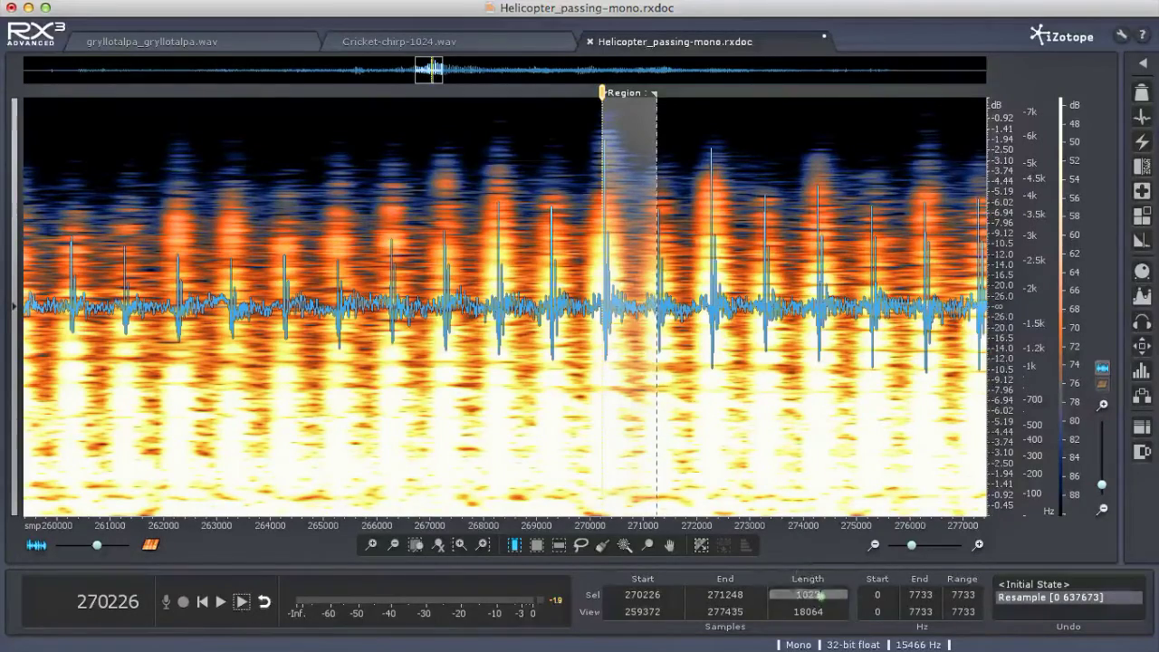
pyautogui.click(823, 597)
pyautogui.write('10')
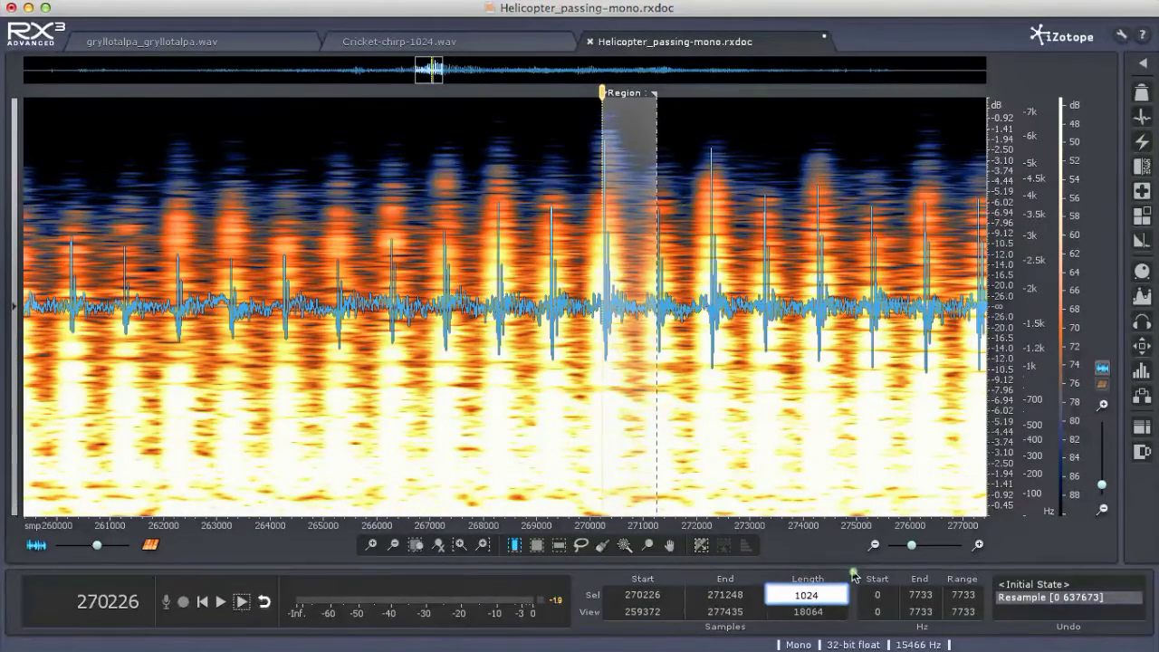
pyautogui.write('24')
pyautogui.press('Return')
pyautogui.moveTo(910, 547)
pyautogui.mouseDown()
pyautogui.moveTo(923, 549)
pyautogui.moveTo(914, 547)
pyautogui.mouseUp()
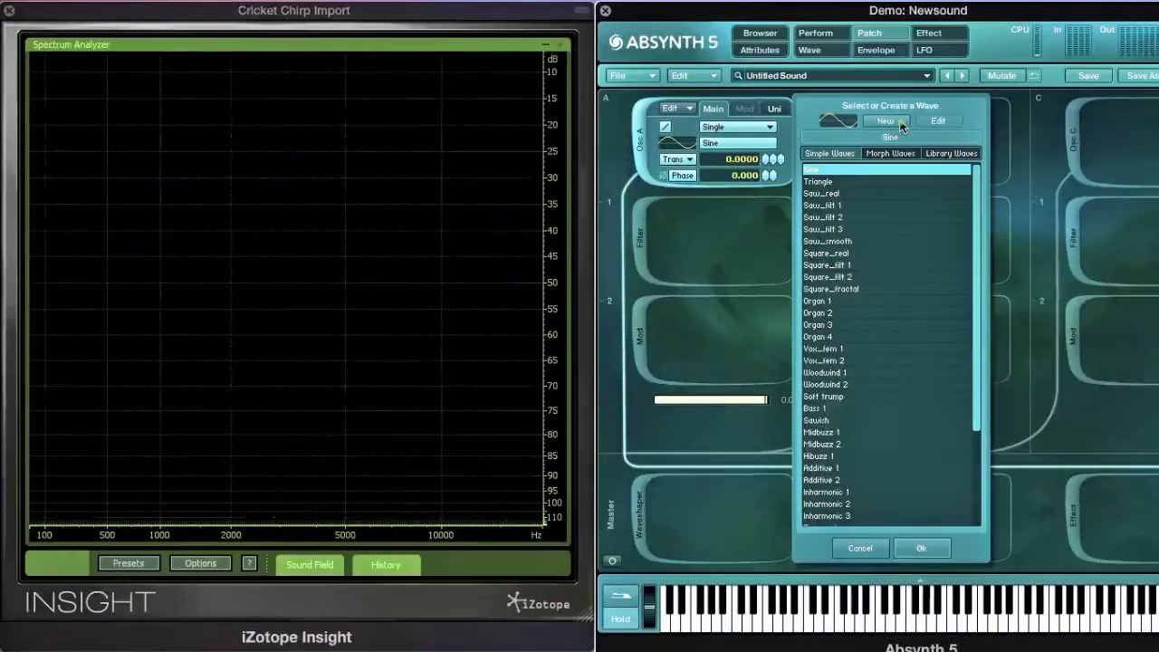
# Switch to Absynth 5, create a new wave for oscillator A and load Helicopter-chop-1024-rs.wav into it.
pyautogui.click(901, 126)
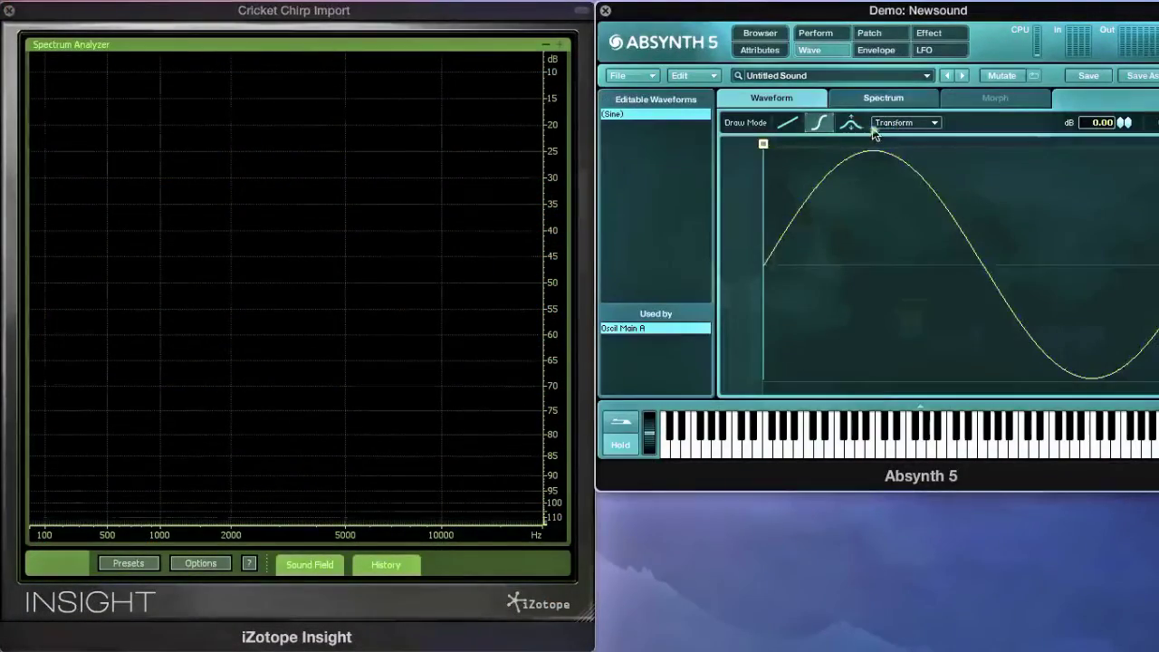
pyautogui.click(870, 123)
pyautogui.click(913, 262)
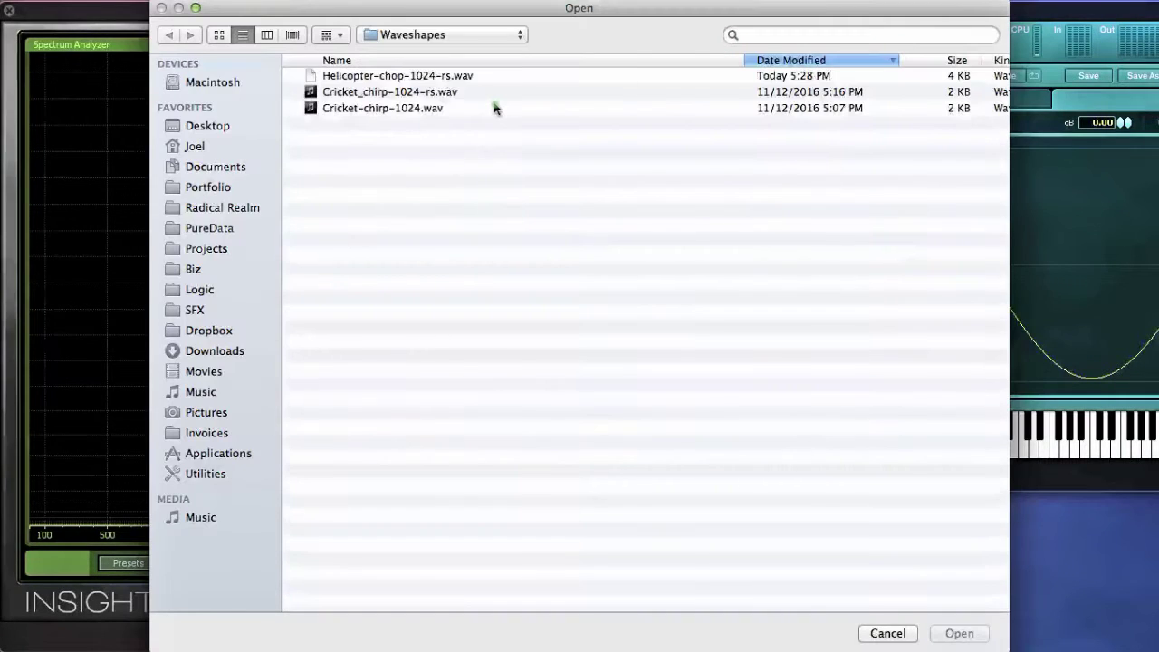
pyautogui.click(412, 80)
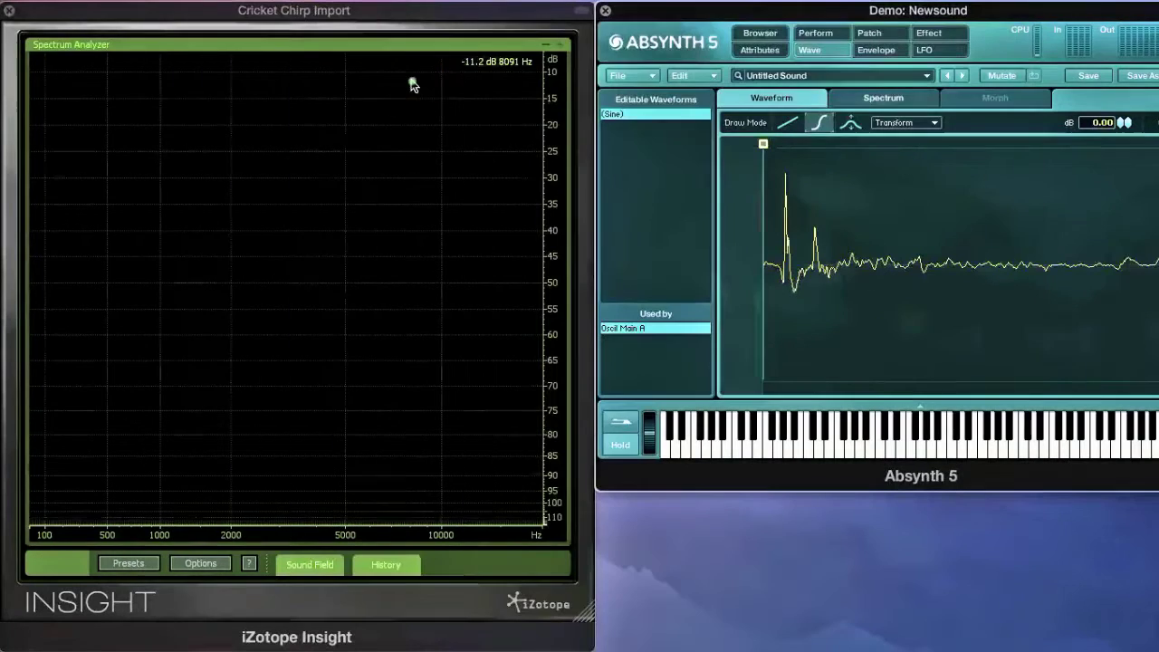
# Examine the harmonic spectrum of the chop wave imported into oscillator A, with the Absynth window moved fully into view.
pyautogui.doubleClick(412, 79)
pyautogui.moveTo(910, 10); pyautogui.dragTo(846, 17)
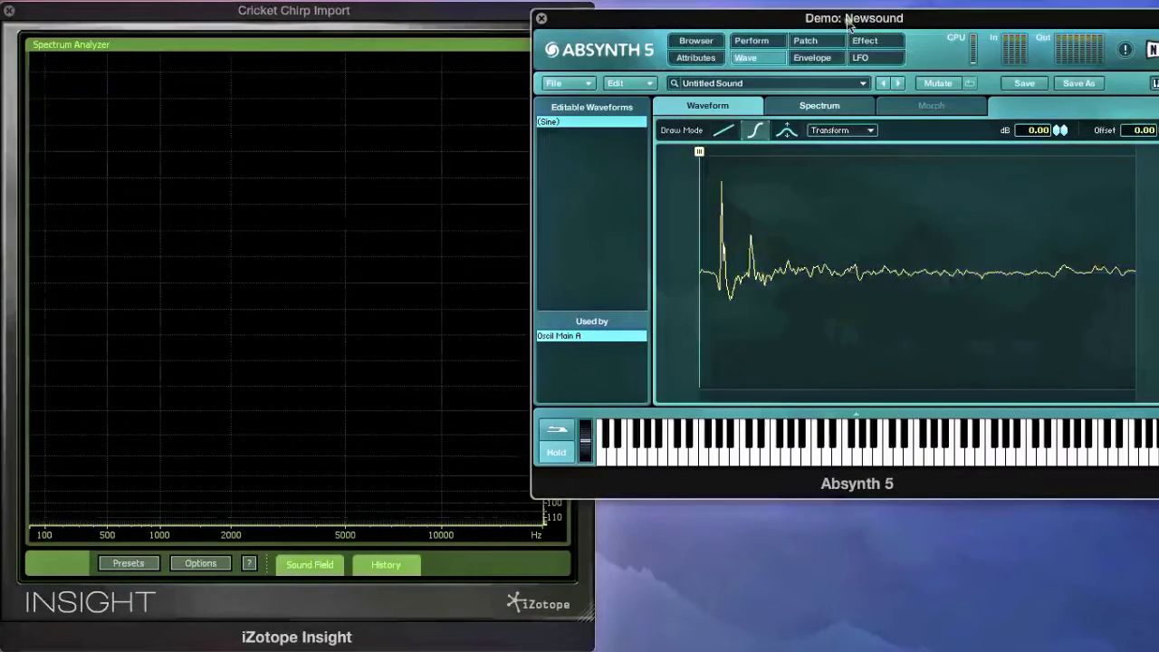
pyautogui.click(852, 105)
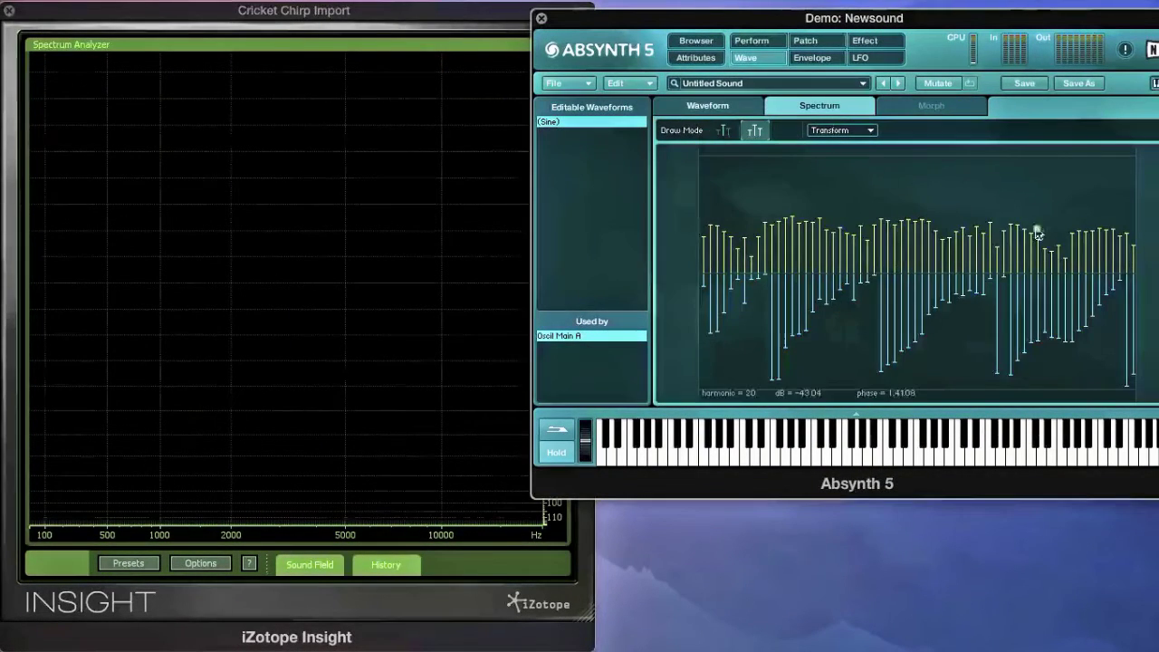
pyautogui.click(724, 105)
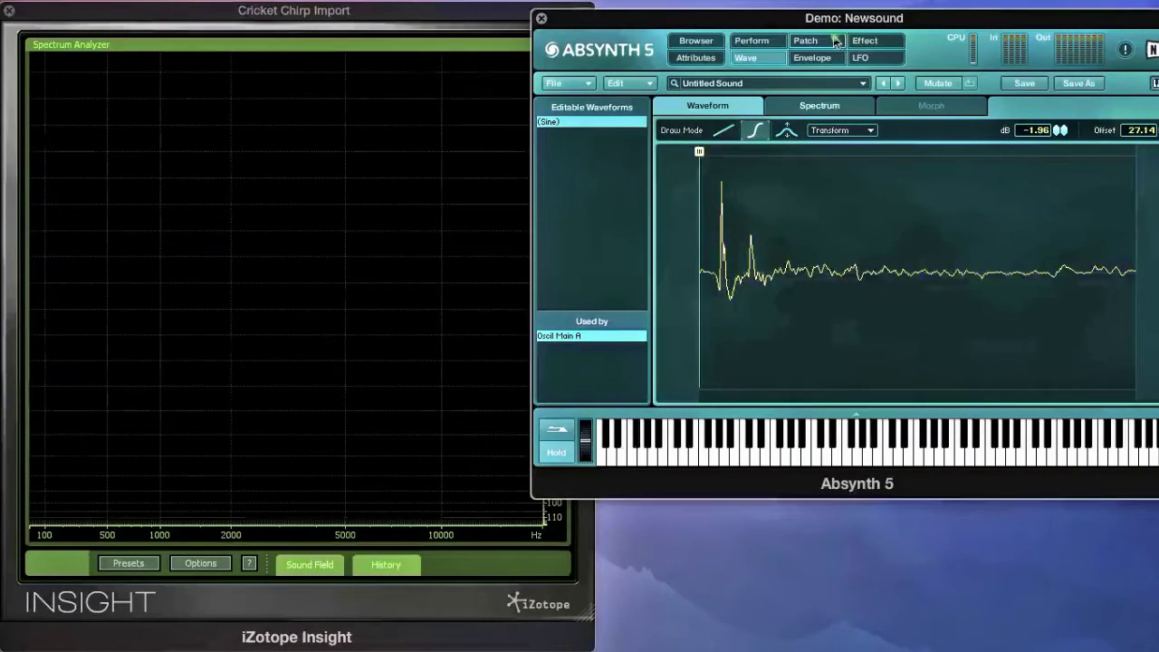
# Switch oscillator A's pitch mode to Hz and lower its frequency to about 15.8 Hz.
pyautogui.click(839, 43)
pyautogui.click(624, 170)
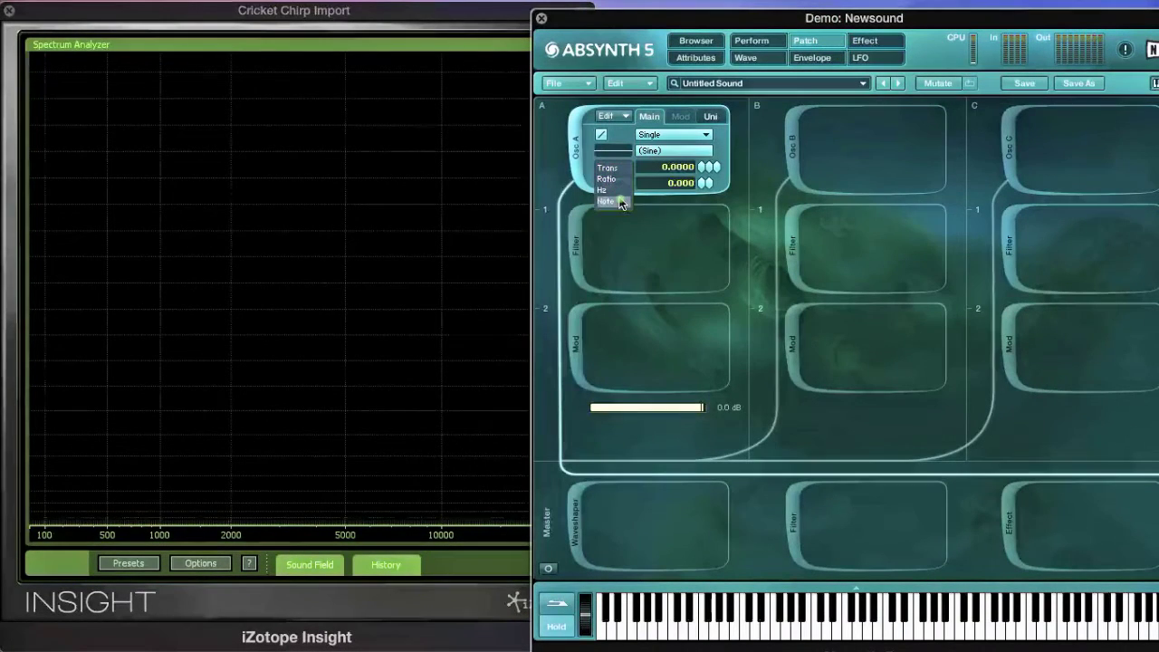
pyautogui.click(619, 199)
pyautogui.click(613, 167)
pyautogui.click(619, 185)
pyautogui.moveTo(703, 172); pyautogui.dragTo(700, 212)
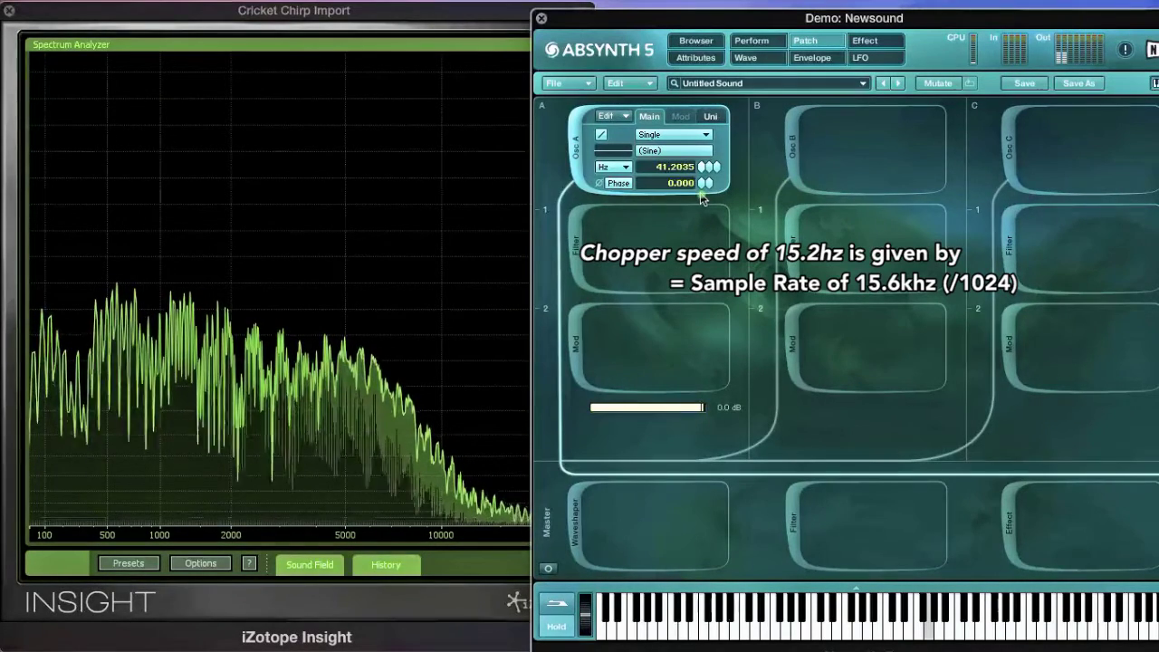
pyautogui.moveTo(701, 200); pyautogui.dragTo(703, 213)
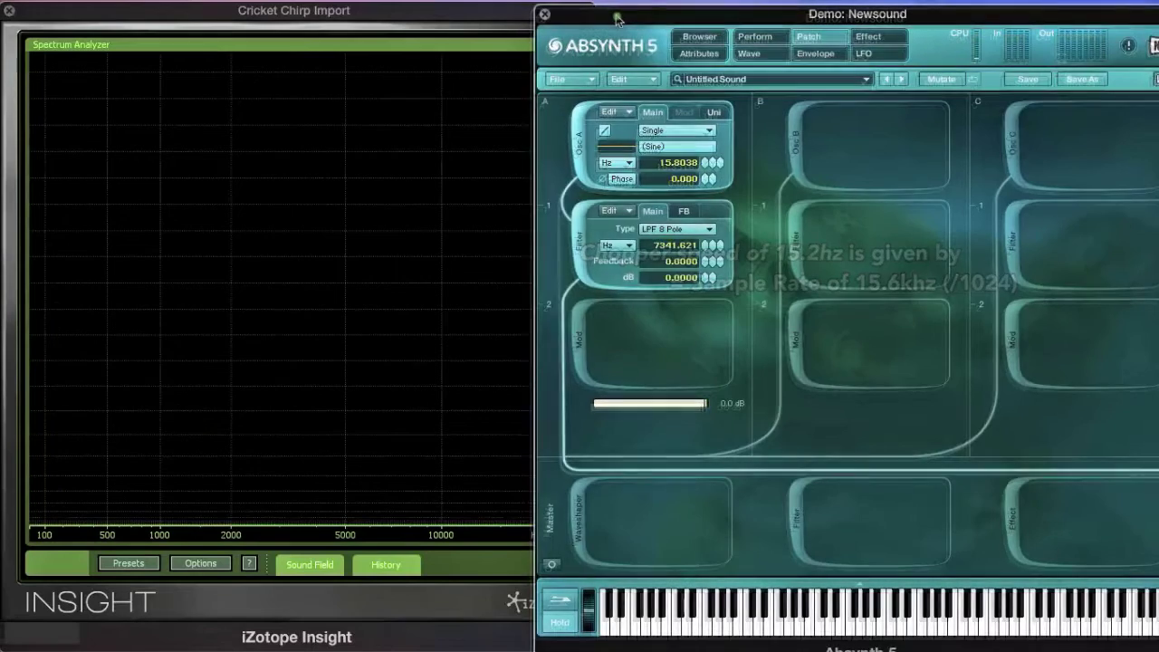
# Add a Waveshaper module to the master channel and try a two-voice unison on oscillator A.
pyautogui.moveTo(615, 18); pyautogui.dragTo(633, 15)
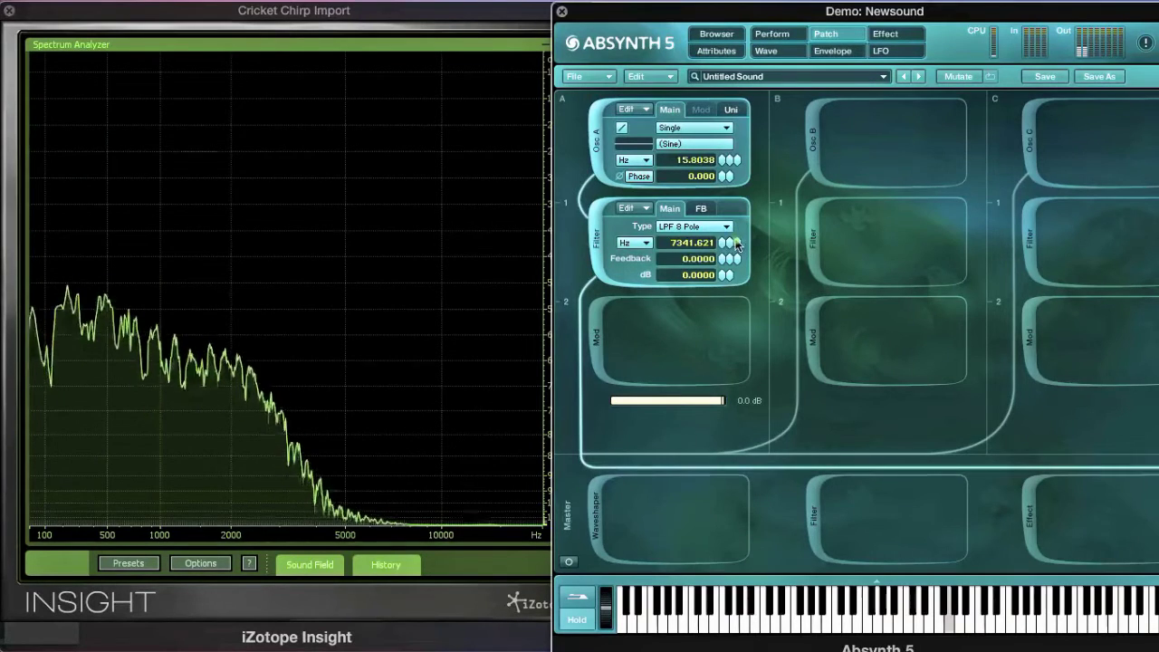
pyautogui.click(601, 493)
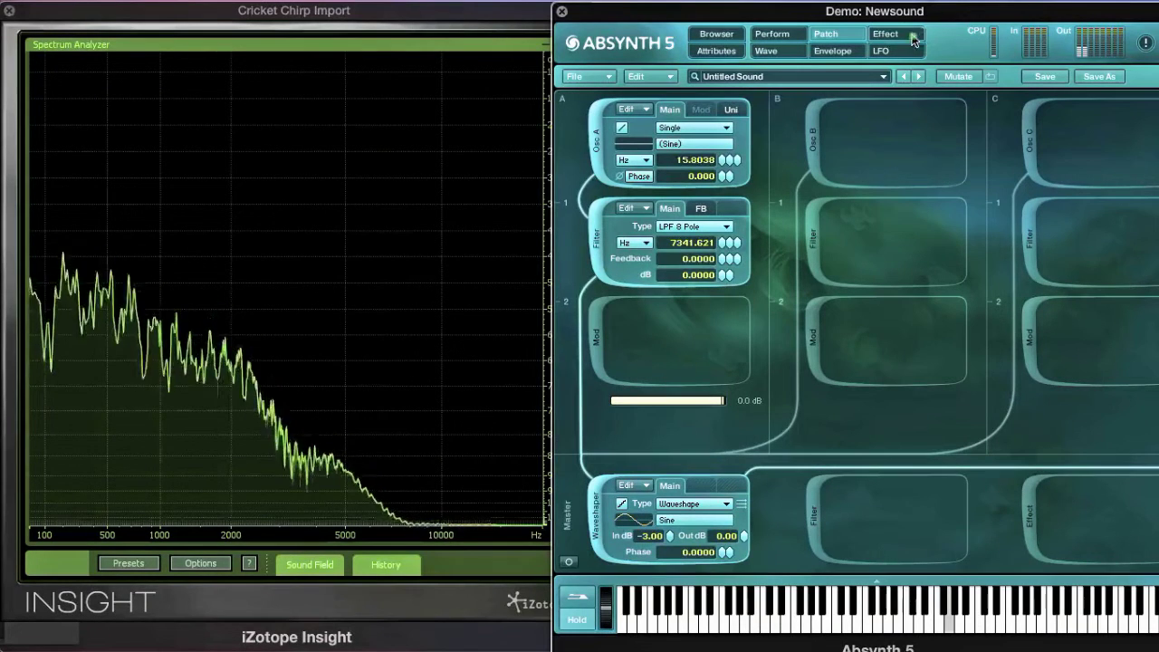
pyautogui.click(731, 110)
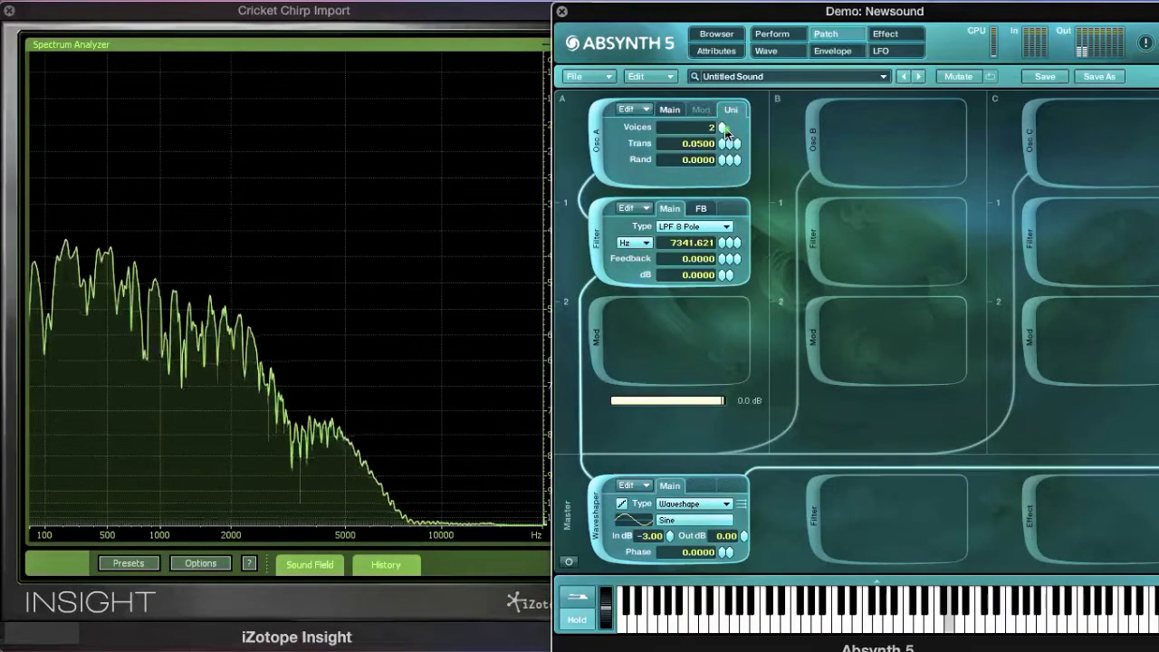
pyautogui.moveTo(731, 145)
pyautogui.mouseDown()
pyautogui.moveTo(739, 22)
pyautogui.moveTo(740, 145)
pyautogui.moveTo(731, 136)
pyautogui.moveTo(732, 155)
pyautogui.moveTo(714, 148)
pyautogui.mouseUp()
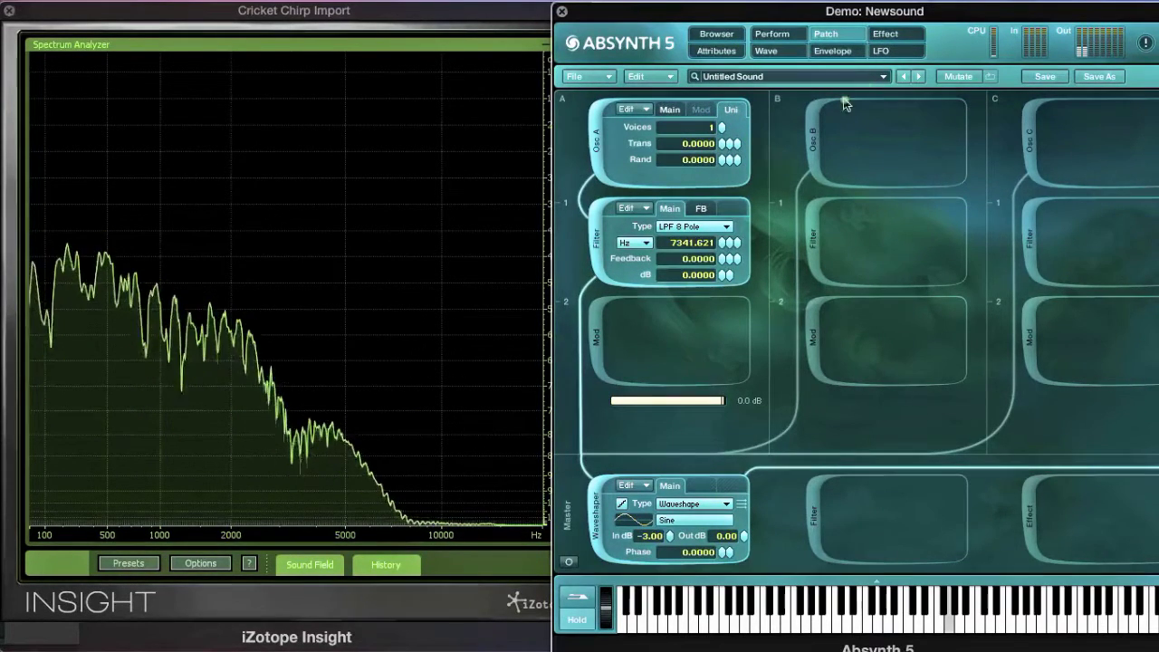
# Enable oscillator B with its pitch in Hz at about 34.65 Hz and lower channel B's level to -7.8 dB.
pyautogui.click(820, 114)
pyautogui.moveTo(930, 167); pyautogui.dragTo(936, 196)
pyautogui.click(857, 160)
pyautogui.click(846, 171)
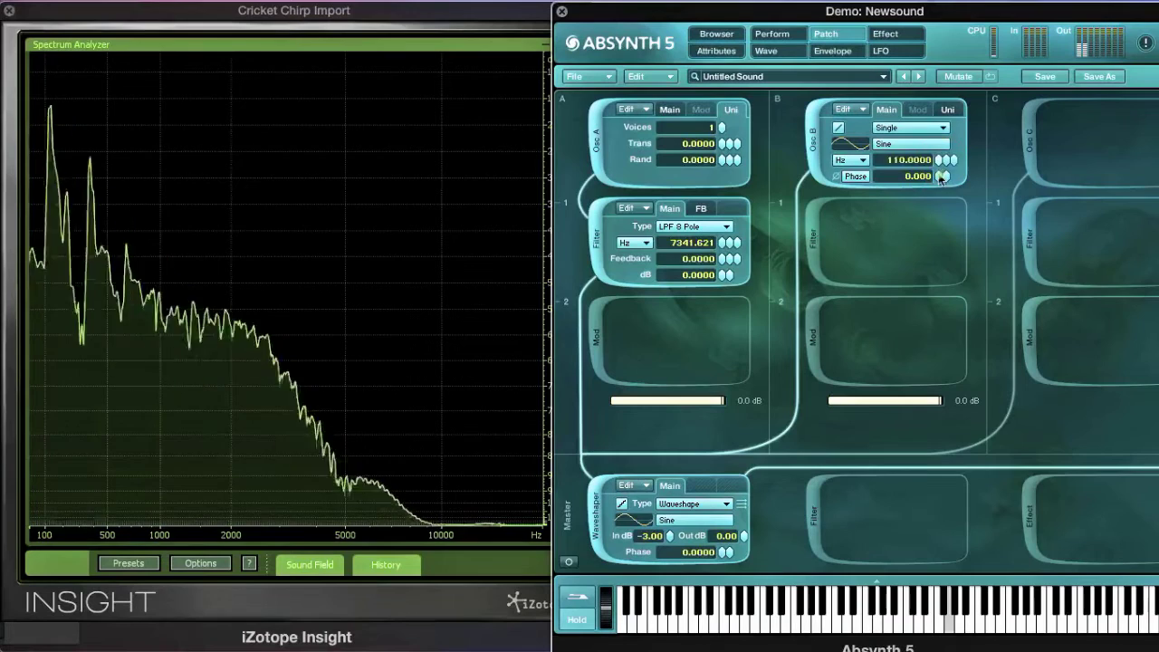
pyautogui.moveTo(943, 160); pyautogui.dragTo(901, 335)
pyautogui.click(930, 404)
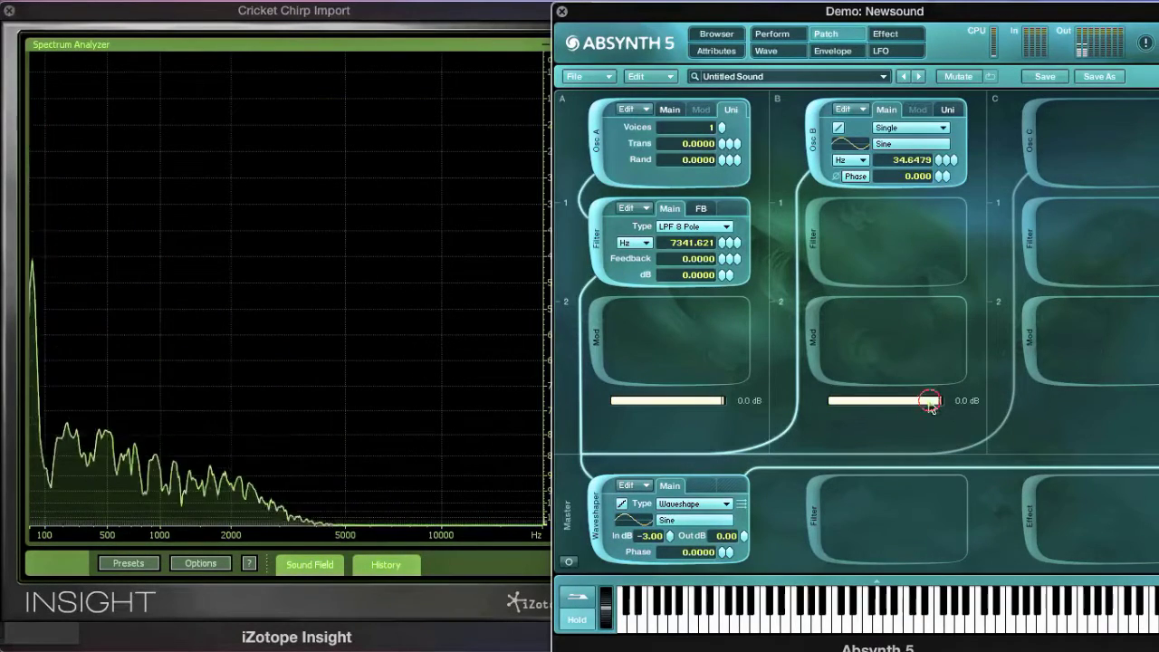
pyautogui.moveTo(931, 405); pyautogui.dragTo(872, 405)
# Assign the Saw_filt 2 wave to oscillator B, retune it to about 58.27 Hz and set channel B's level to -16.7 dB.
pyautogui.click(918, 147)
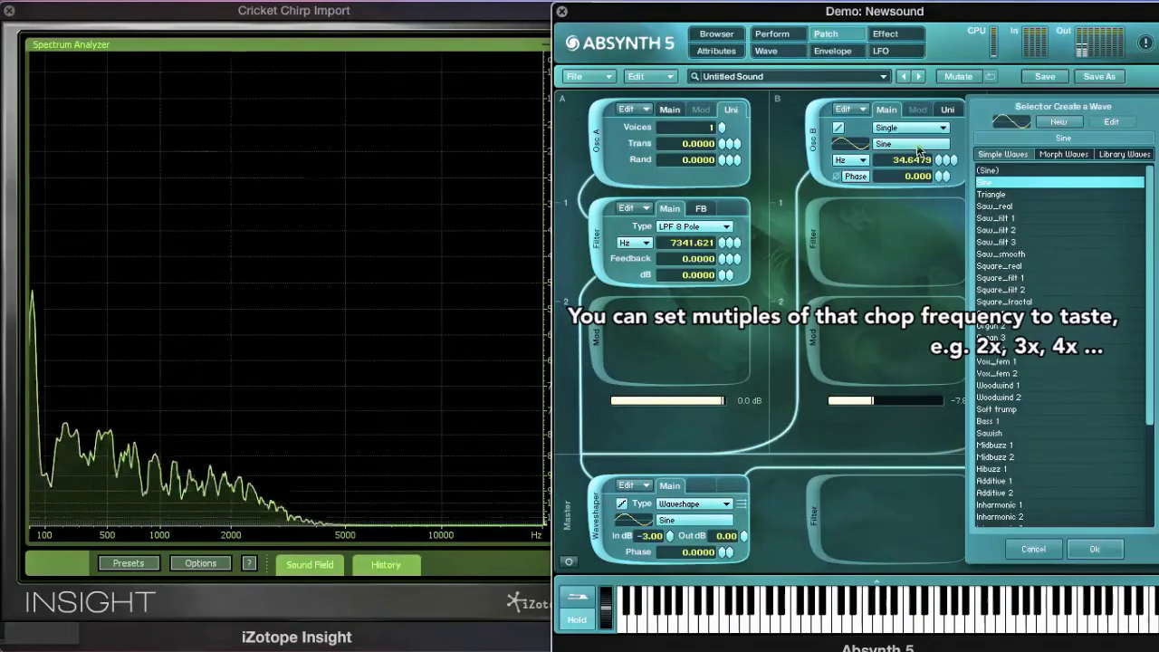
pyautogui.doubleClick(1018, 232)
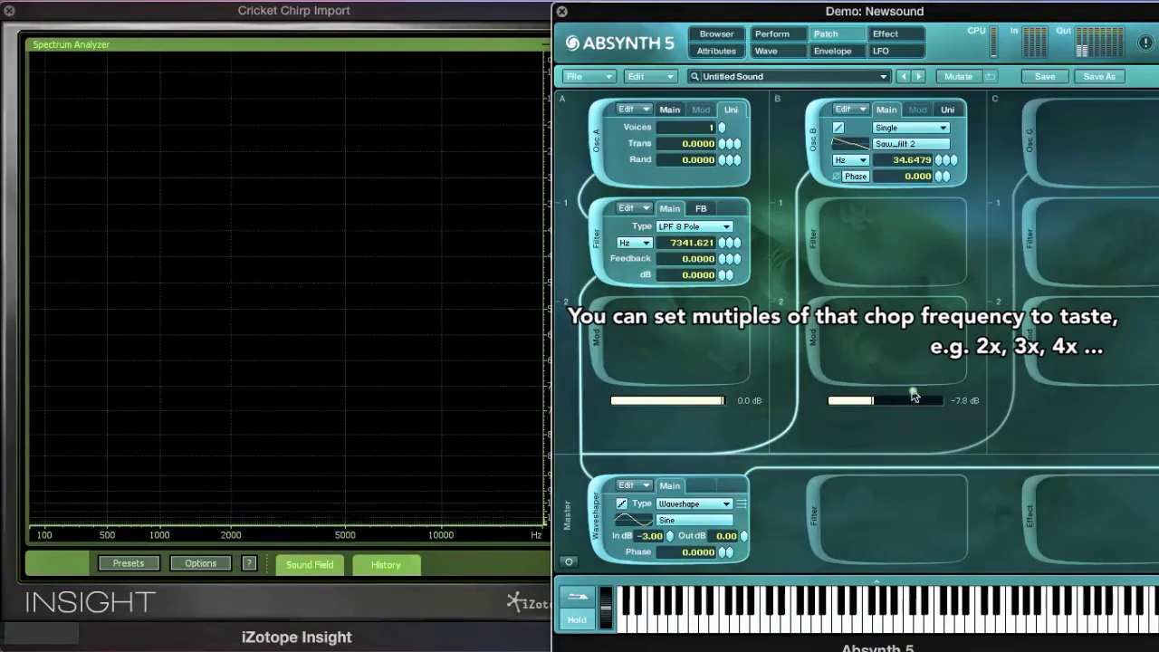
pyautogui.moveTo(893, 407); pyautogui.dragTo(876, 411)
pyautogui.moveTo(941, 162); pyautogui.dragTo(941, 159)
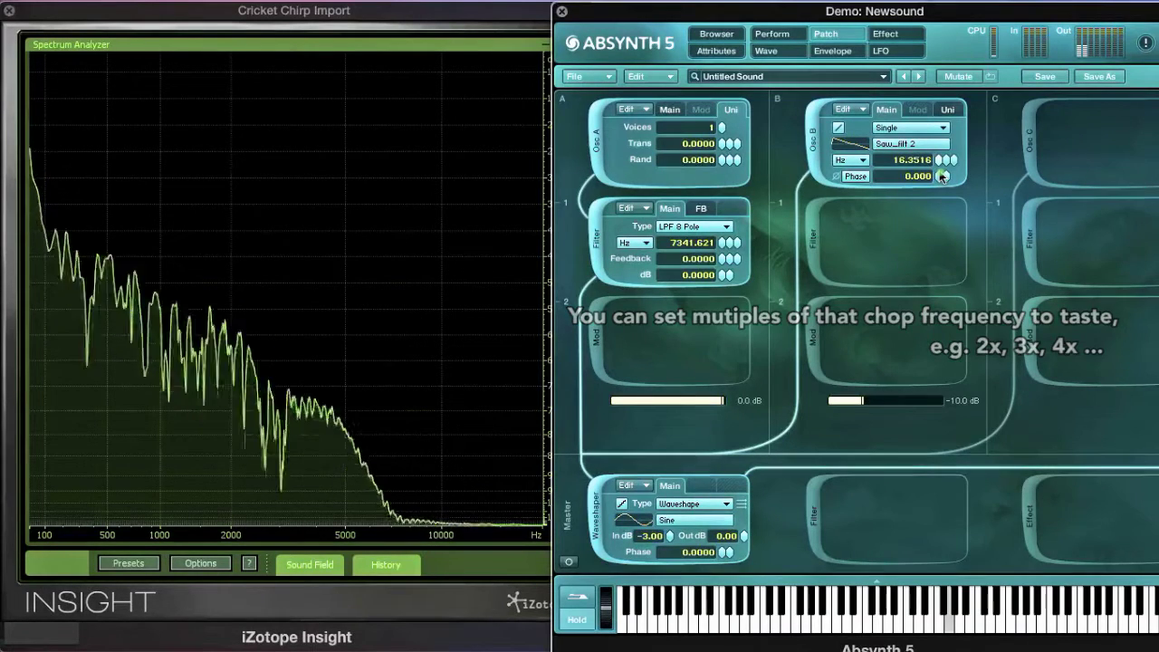
pyautogui.moveTo(941, 163); pyautogui.dragTo(939, 160)
pyautogui.moveTo(900, 406); pyautogui.dragTo(880, 410)
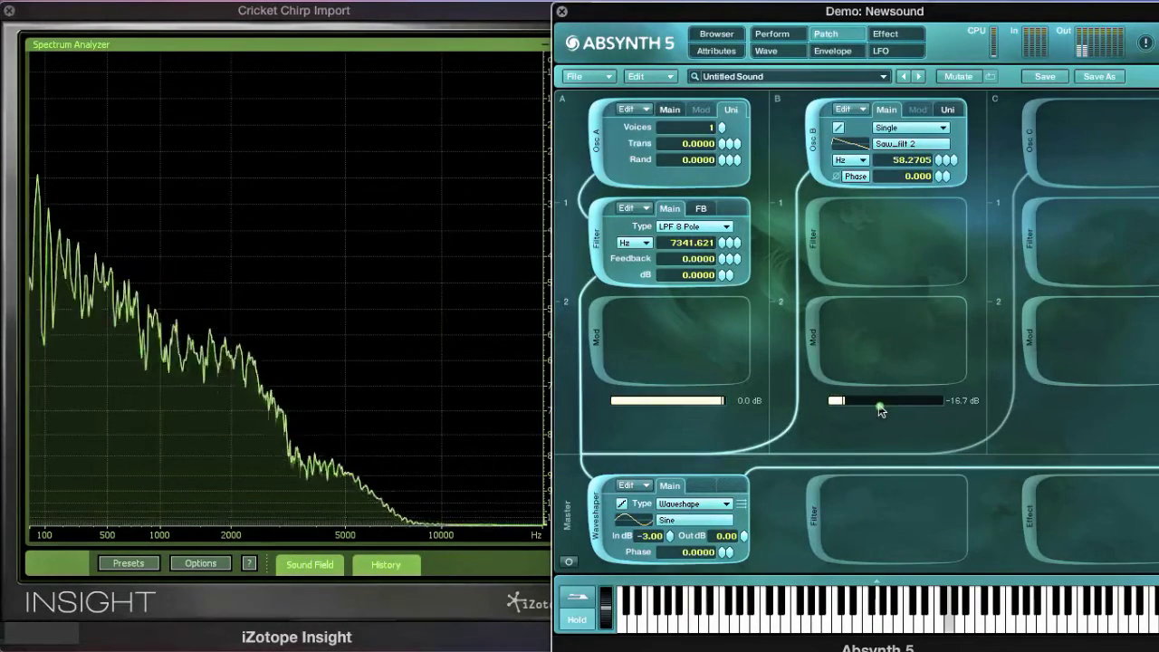
# Set up the Aetherizer effect with a grain rate of 604.763 Hz and a rate randomness of 56.
pyautogui.click(885, 35)
pyautogui.click(781, 13)
pyautogui.moveTo(737, 18); pyautogui.dragTo(627, 20)
pyautogui.moveTo(822, 141); pyautogui.dragTo(767, 27)
pyautogui.moveTo(587, 288)
pyautogui.mouseDown()
pyautogui.moveTo(589, 259)
pyautogui.moveTo(589, 274)
pyautogui.moveTo(713, 257)
pyautogui.moveTo(661, 283)
pyautogui.mouseUp()
pyautogui.click(661, 288)
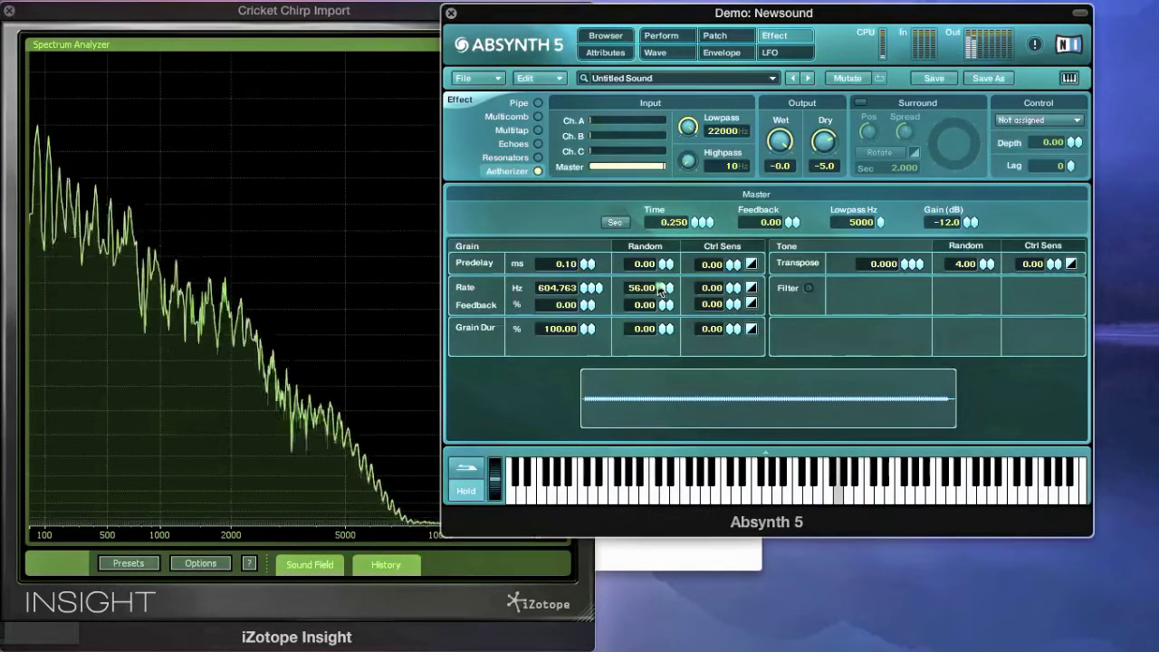
# Set the Aetherizer's grain feedback to 34 %, gain to -1.5 dB and transpose randomness to 17.
pyautogui.moveTo(587, 303); pyautogui.dragTo(589, 267)
pyautogui.click(969, 222)
pyautogui.moveTo(969, 225); pyautogui.dragTo(964, 198)
pyautogui.moveTo(990, 259); pyautogui.dragTo(985, 248)
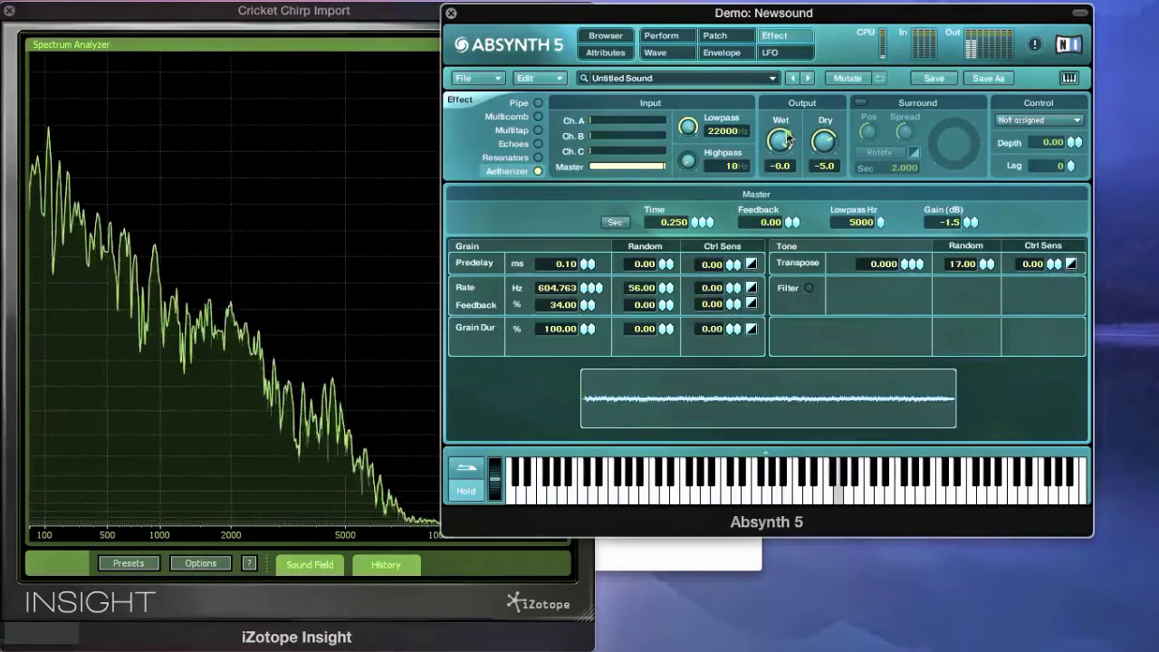
# Set the effect input's highpass to 147 Hz and the Aetherizer's grain feedback to 35 %.
pyautogui.moveTo(688, 161); pyautogui.dragTo(685, 142)
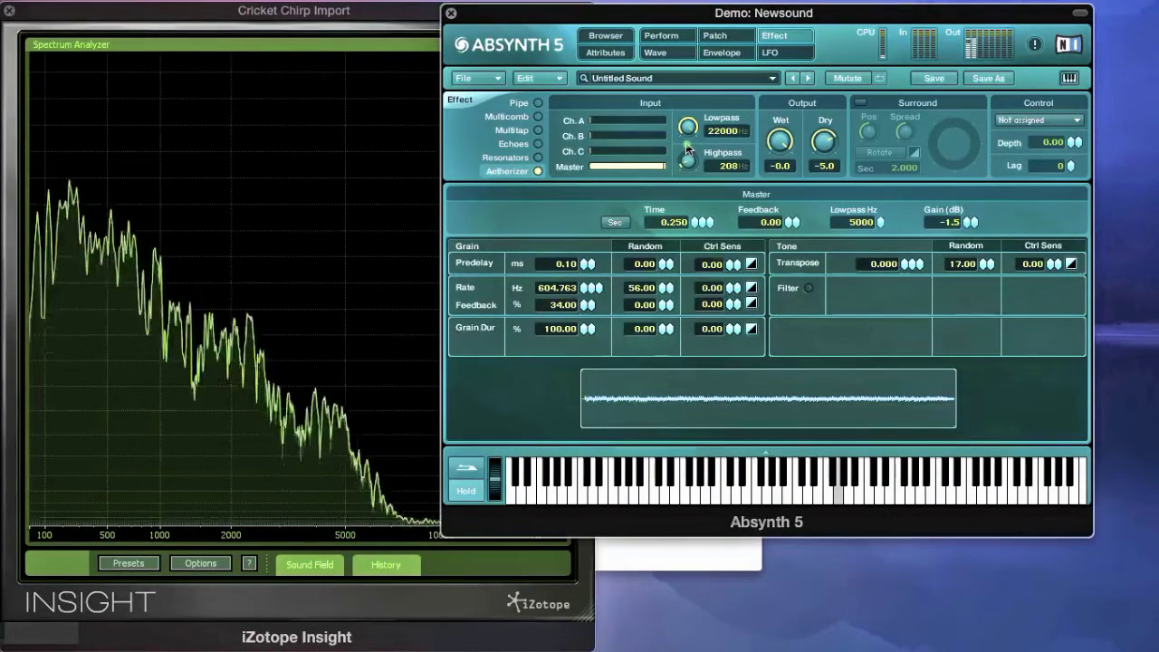
pyautogui.moveTo(686, 142); pyautogui.dragTo(685, 143)
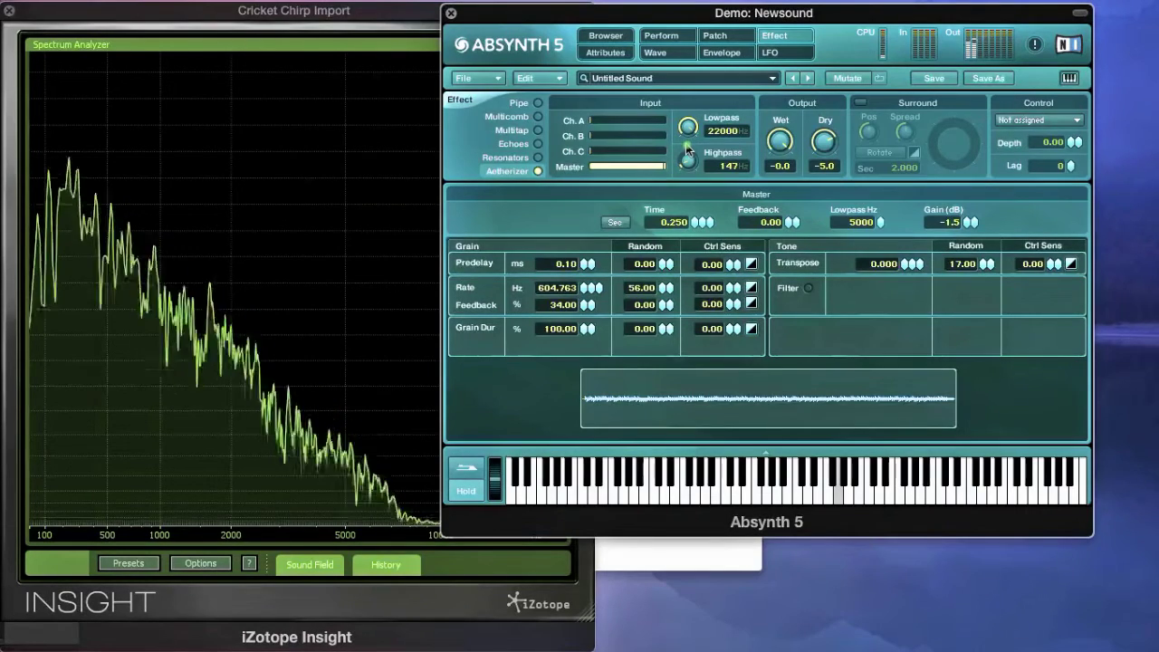
pyautogui.click(584, 305)
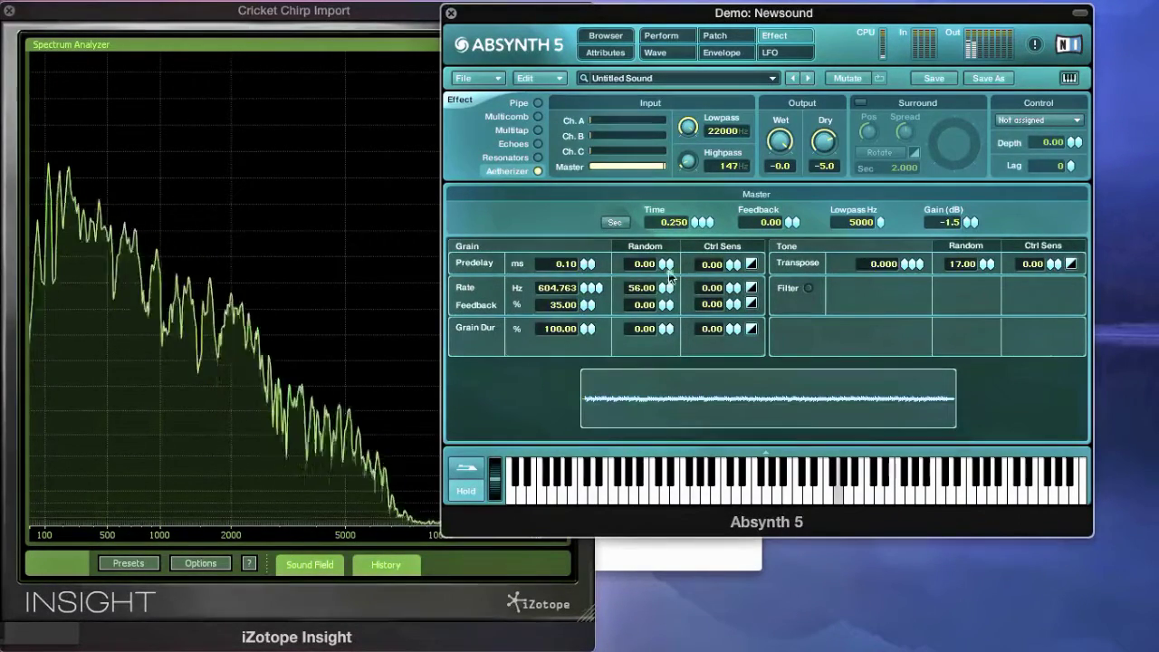
# Raise channel A's low-pass filter cutoff to about 11654 Hz and the master waveshaper's input gain to 0.50 dB.
pyautogui.click(747, 42)
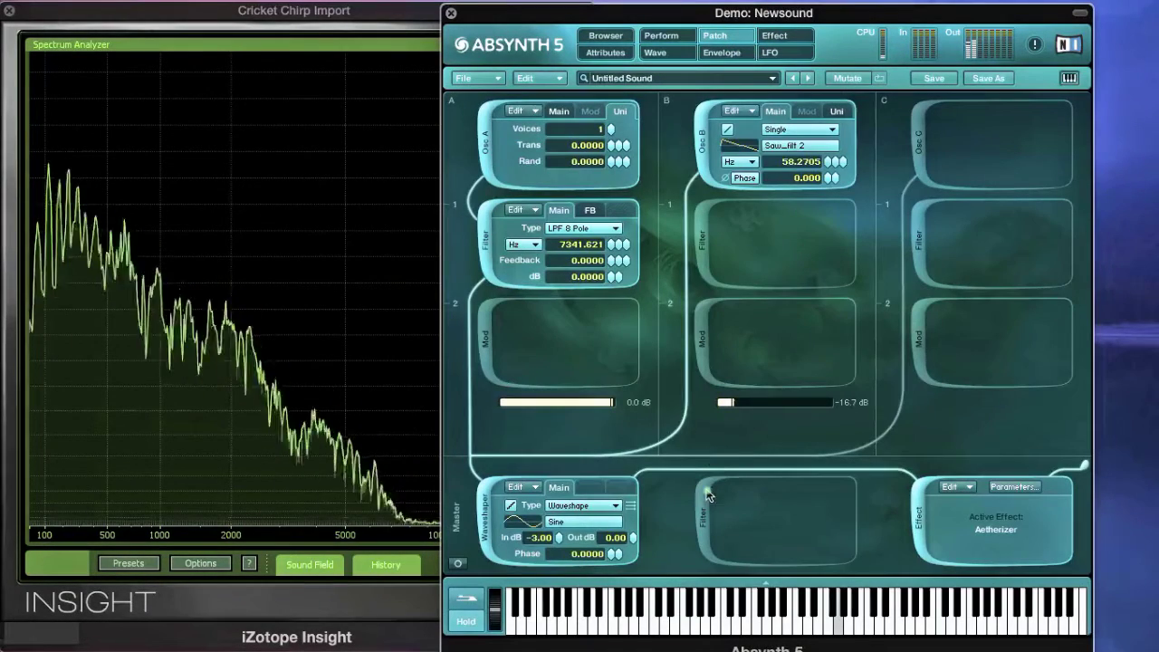
pyautogui.moveTo(614, 246); pyautogui.dragTo(616, 237)
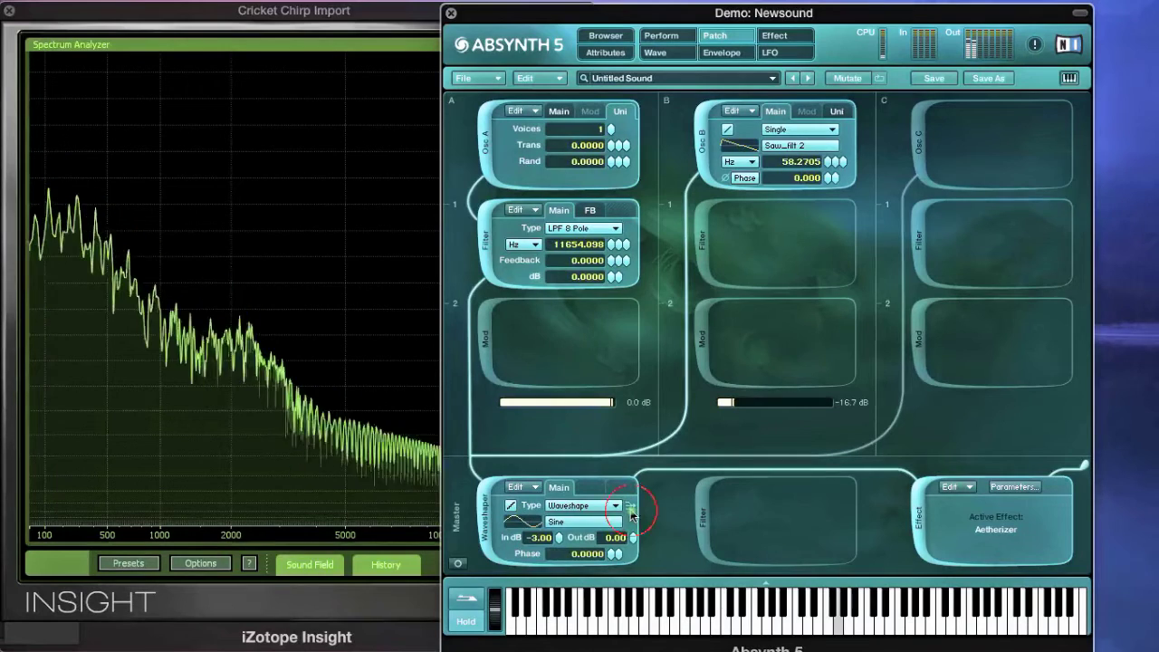
pyautogui.moveTo(558, 541); pyautogui.dragTo(559, 516)
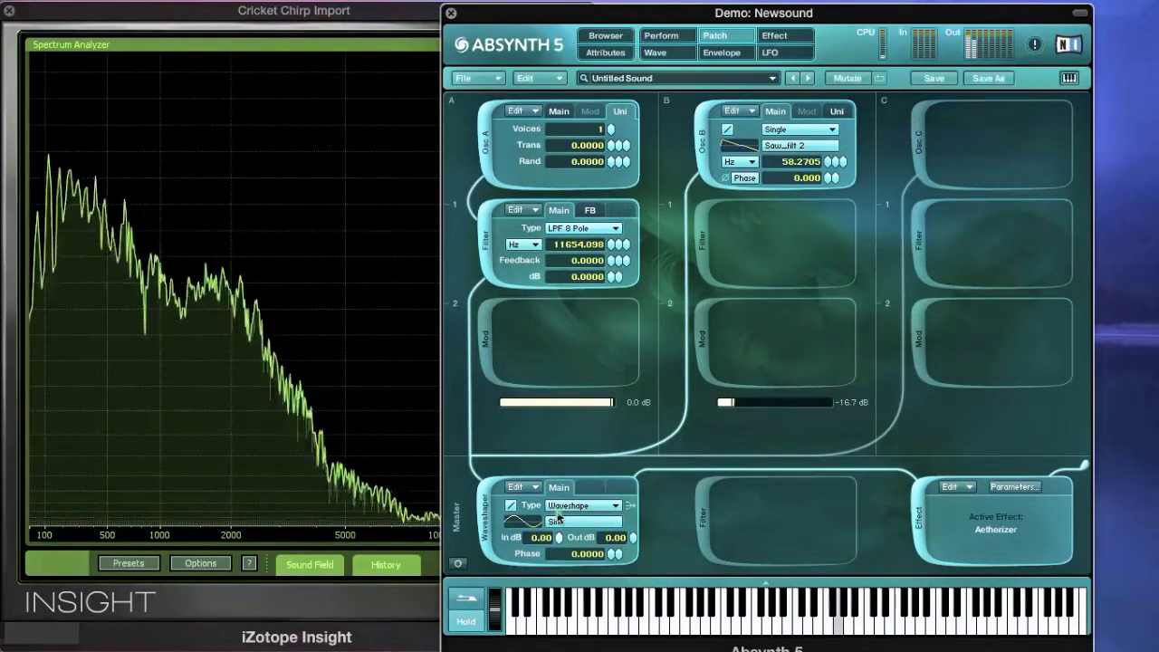
# Add a Supercomb filter to the master channel, tuned to about 1244.5 Hz with a feedback of 0.11.
pyautogui.click(706, 518)
pyautogui.click(801, 505)
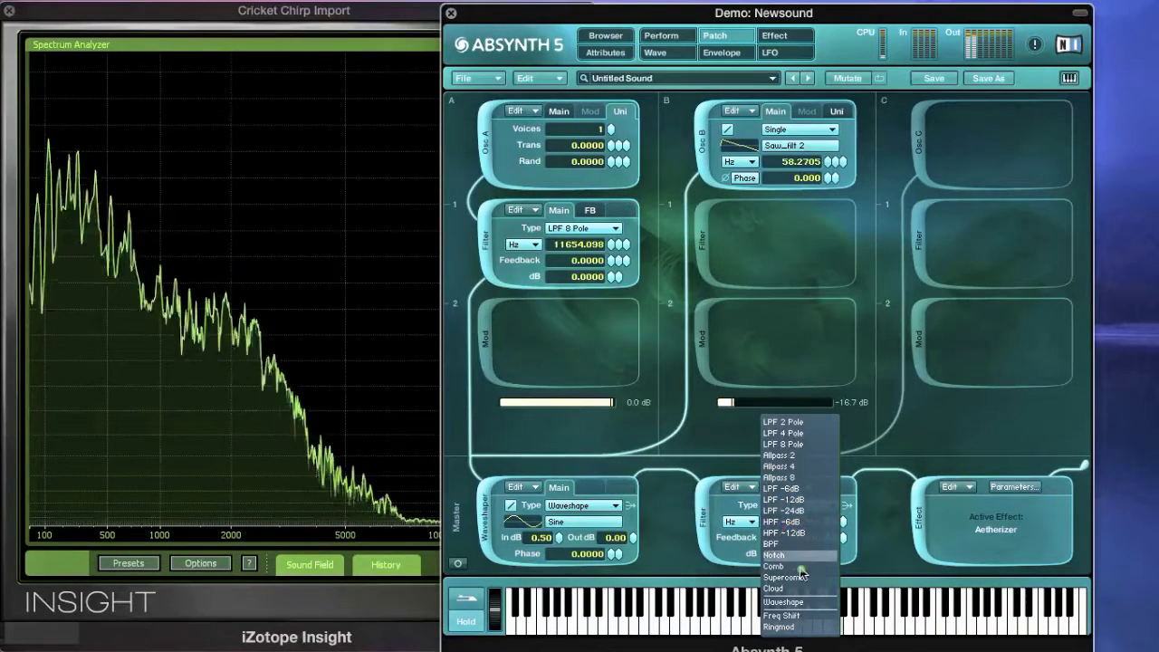
pyautogui.click(787, 580)
pyautogui.moveTo(840, 532); pyautogui.dragTo(831, 572)
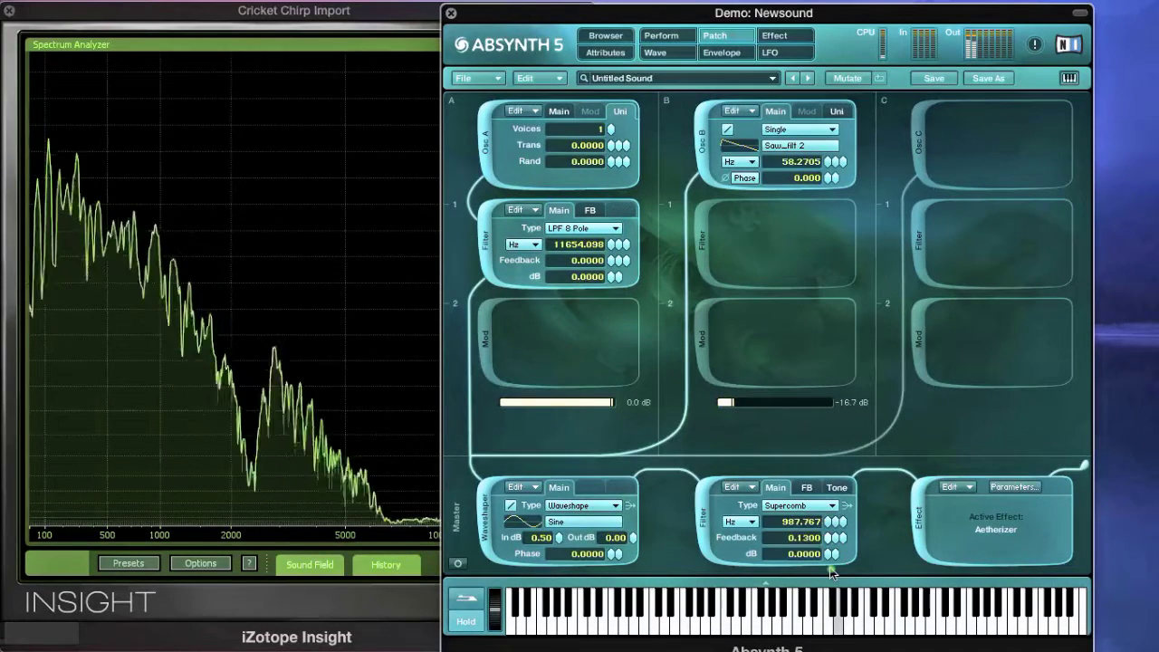
pyautogui.click(828, 512)
pyautogui.click(827, 517)
# Try Saw_filt 1 on oscillator B, return it to Saw_filt 2 and set channel B's level to -15.5 dB.
pyautogui.moveTo(752, 402); pyautogui.dragTo(768, 406)
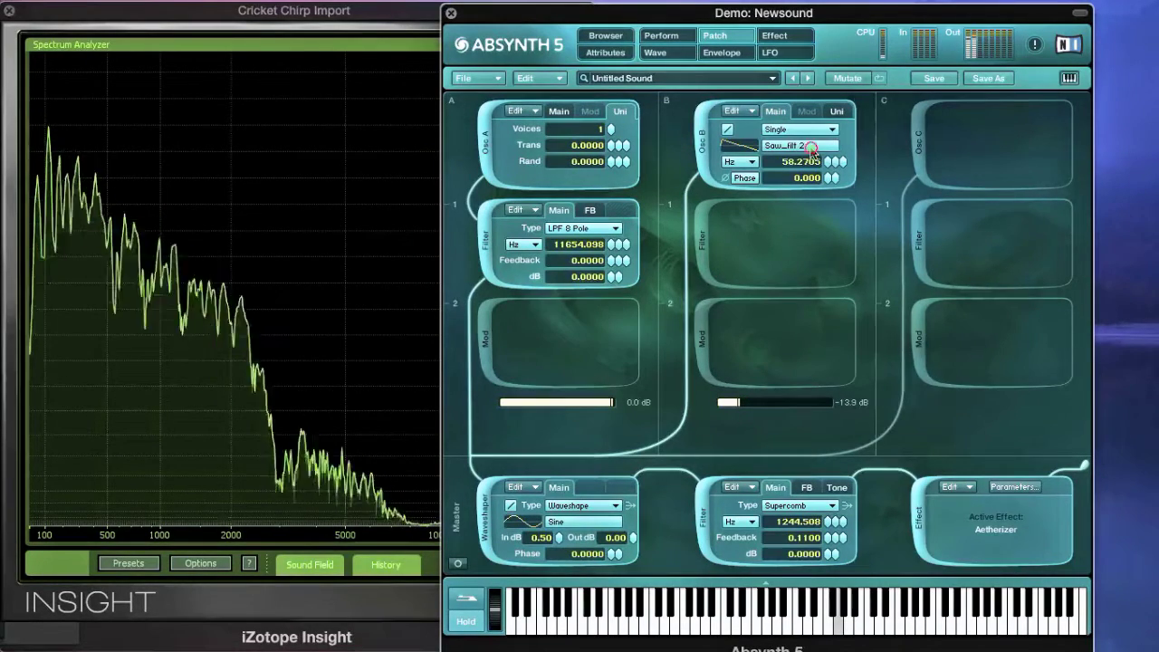
pyautogui.click(805, 146)
pyautogui.click(884, 220)
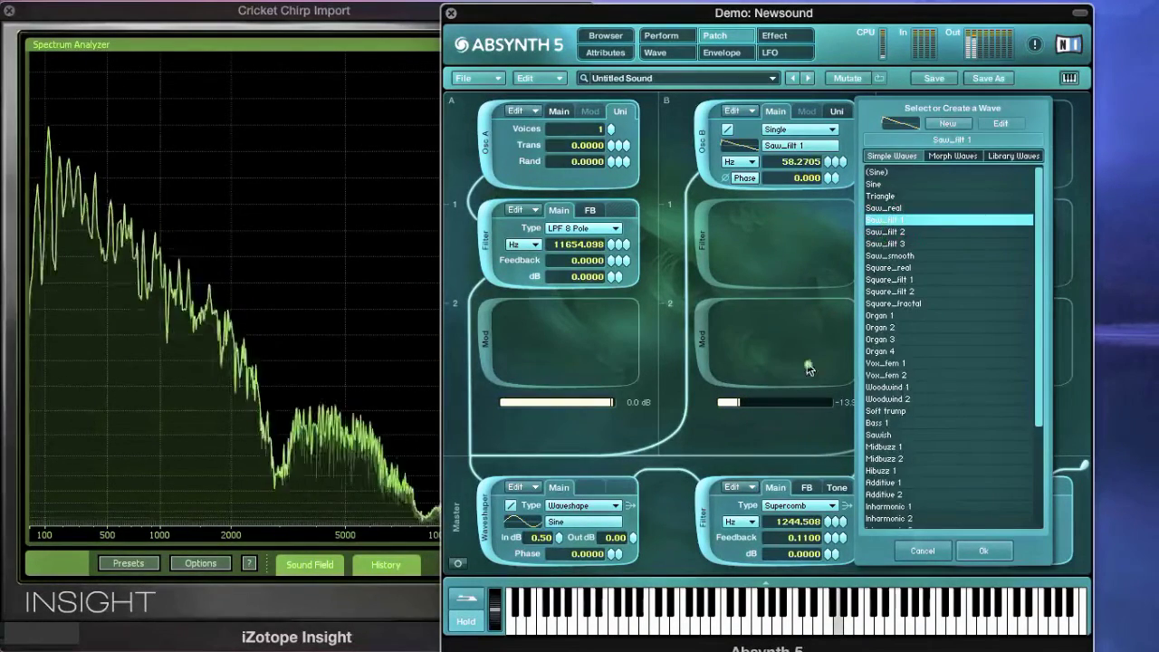
pyautogui.moveTo(772, 403)
pyautogui.mouseDown()
pyautogui.moveTo(761, 409)
pyautogui.moveTo(781, 413)
pyautogui.mouseUp()
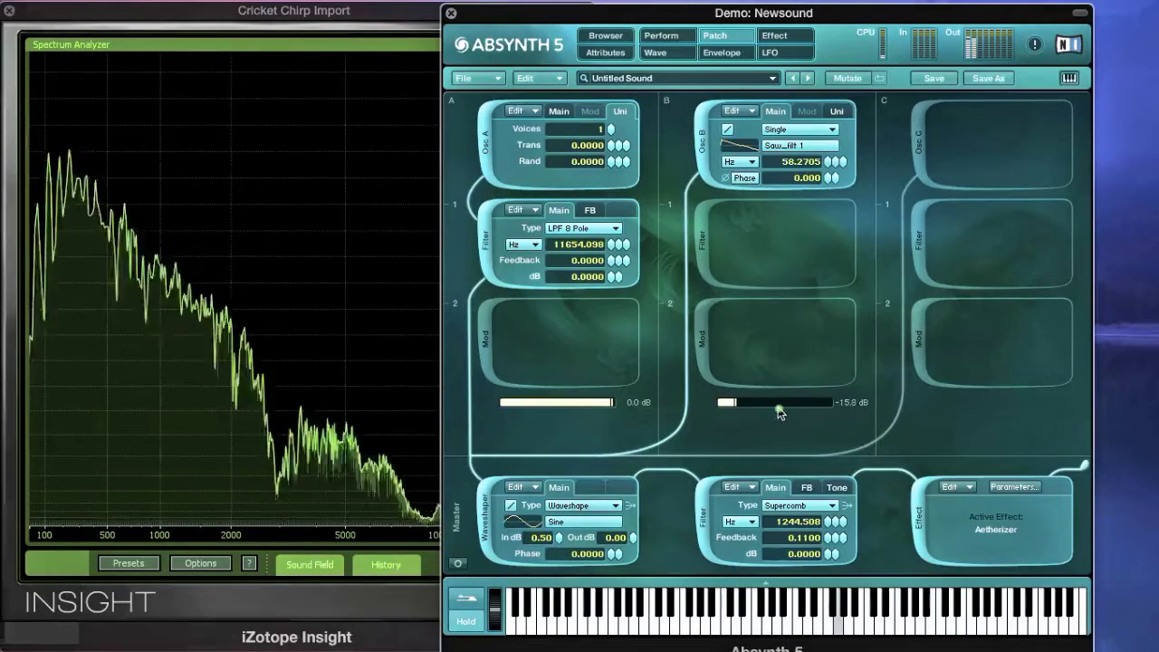
pyautogui.click(822, 145)
pyautogui.click(880, 232)
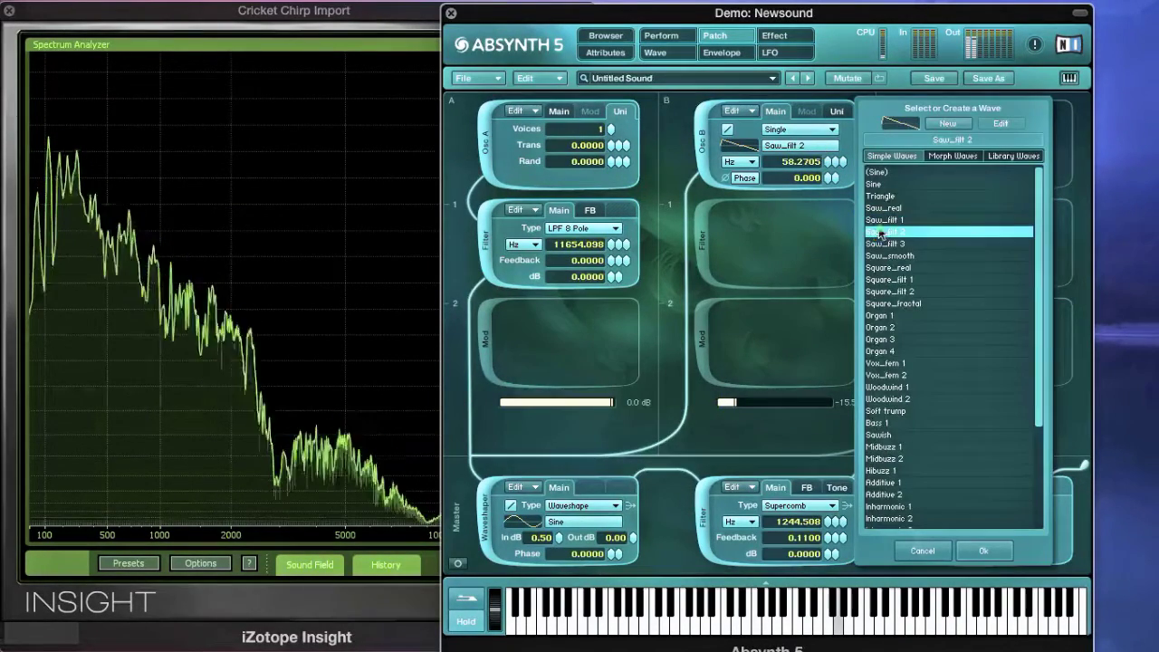
pyautogui.click(801, 260)
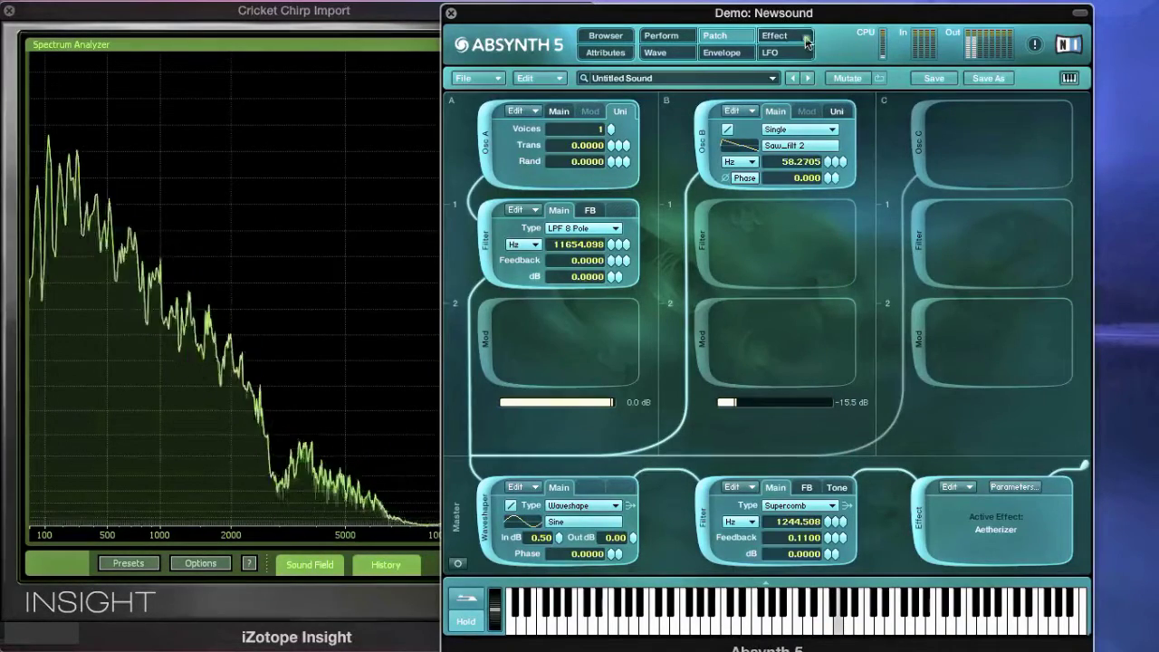
# Set the Aetherizer's grain rate to 807.261 Hz and gain to -6.5 dB, and reduce the effect's dry output.
pyautogui.click(774, 36)
pyautogui.moveTo(585, 288)
pyautogui.mouseDown()
pyautogui.moveTo(584, 271)
pyautogui.moveTo(585, 291)
pyautogui.mouseUp()
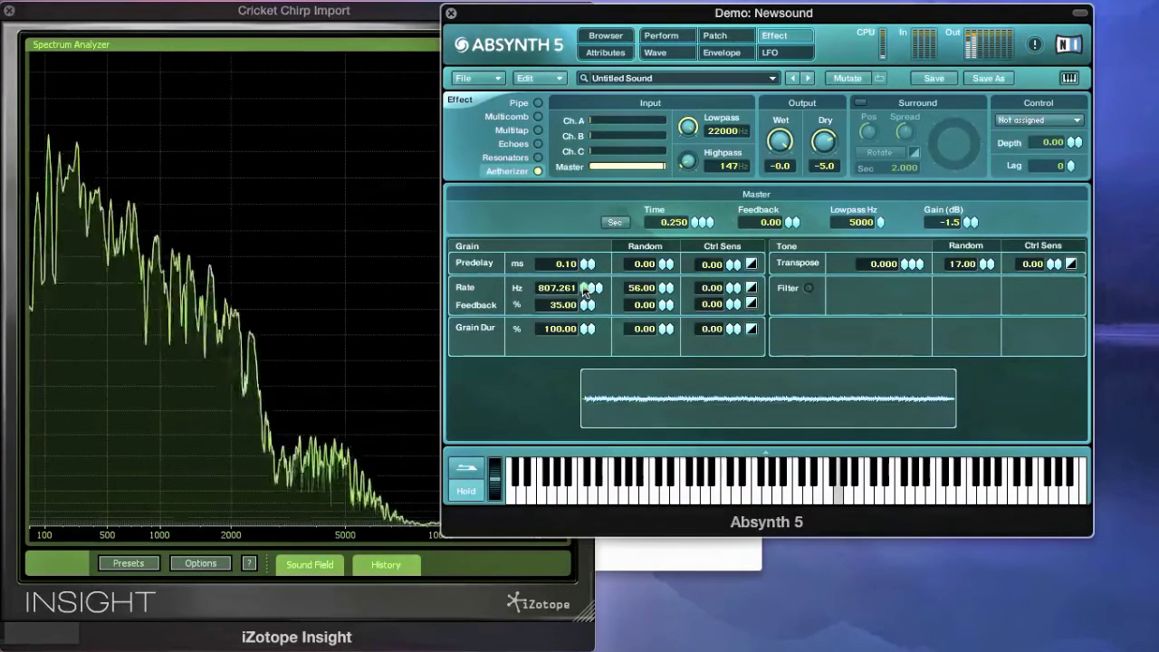
pyautogui.click(965, 228)
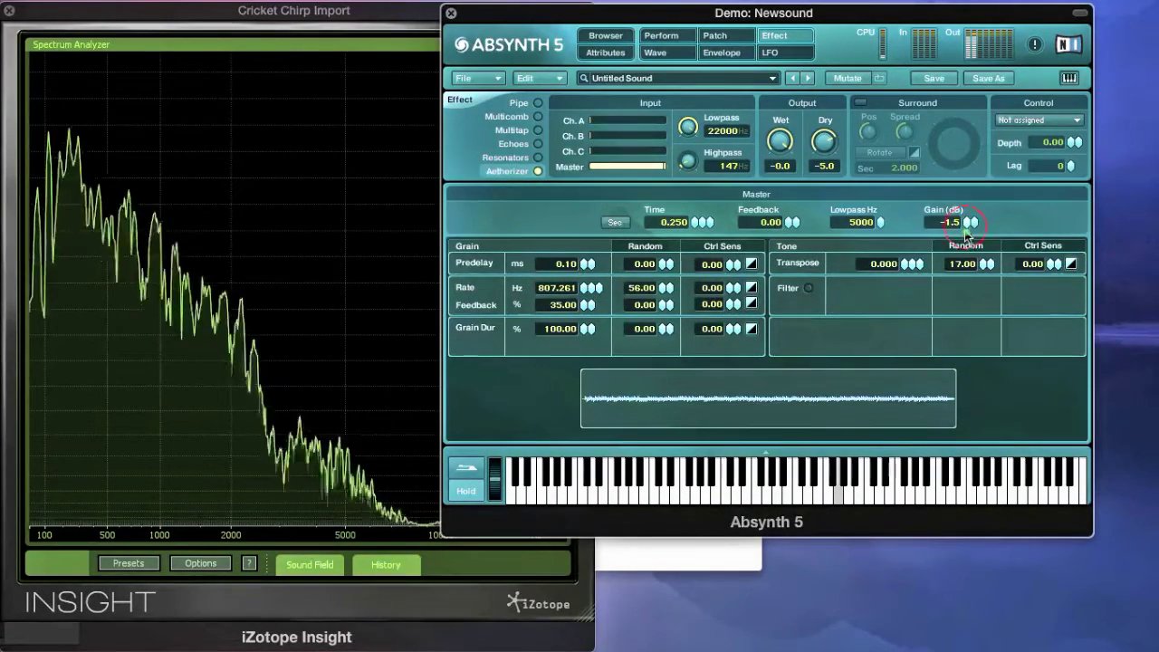
pyautogui.moveTo(965, 237); pyautogui.dragTo(965, 240)
pyautogui.click(688, 161)
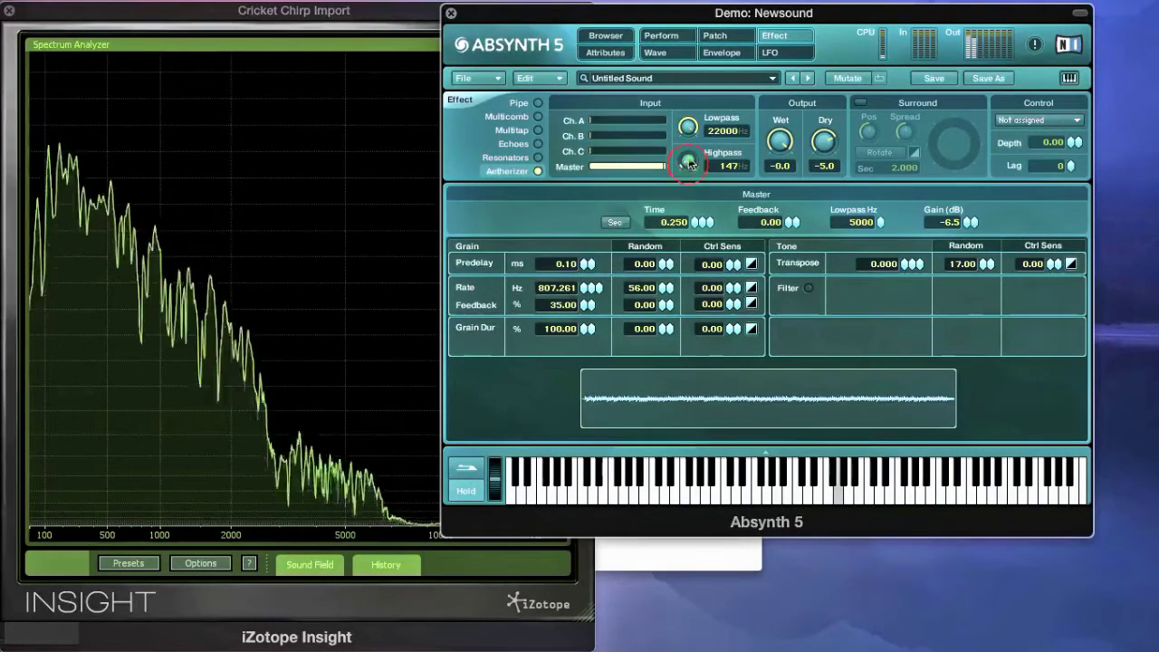
pyautogui.moveTo(825, 145); pyautogui.dragTo(825, 177)
pyautogui.click(714, 36)
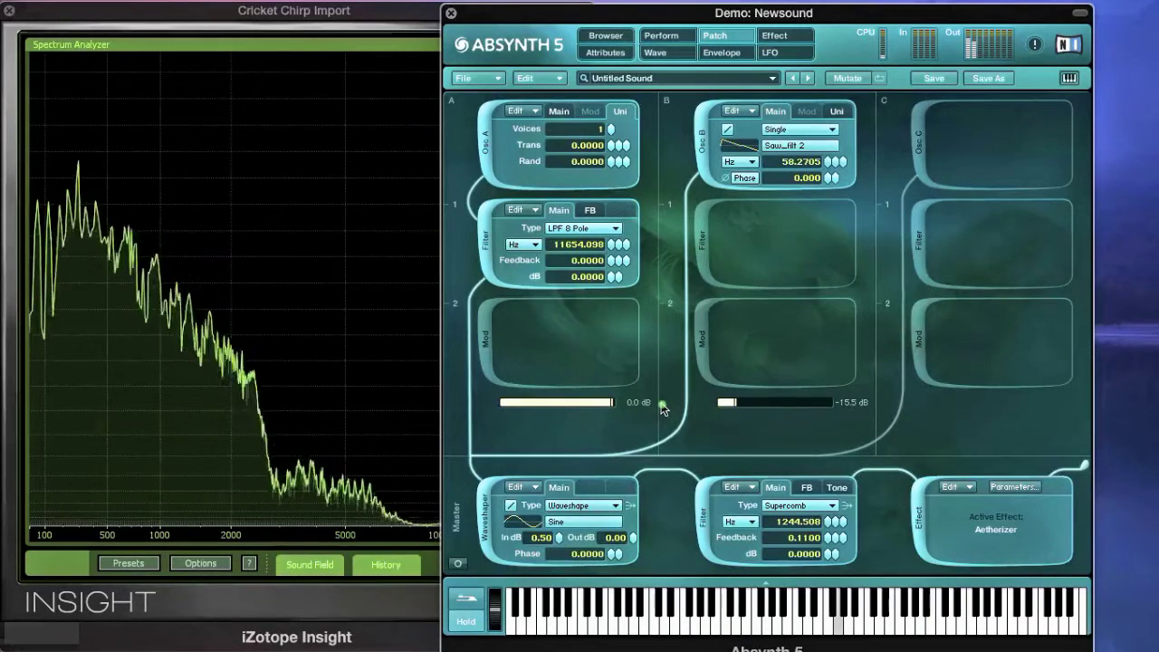
# Set the master waveshaper's phase to -0.01 and oscillator A's unison voices to 2.
pyautogui.click(562, 111)
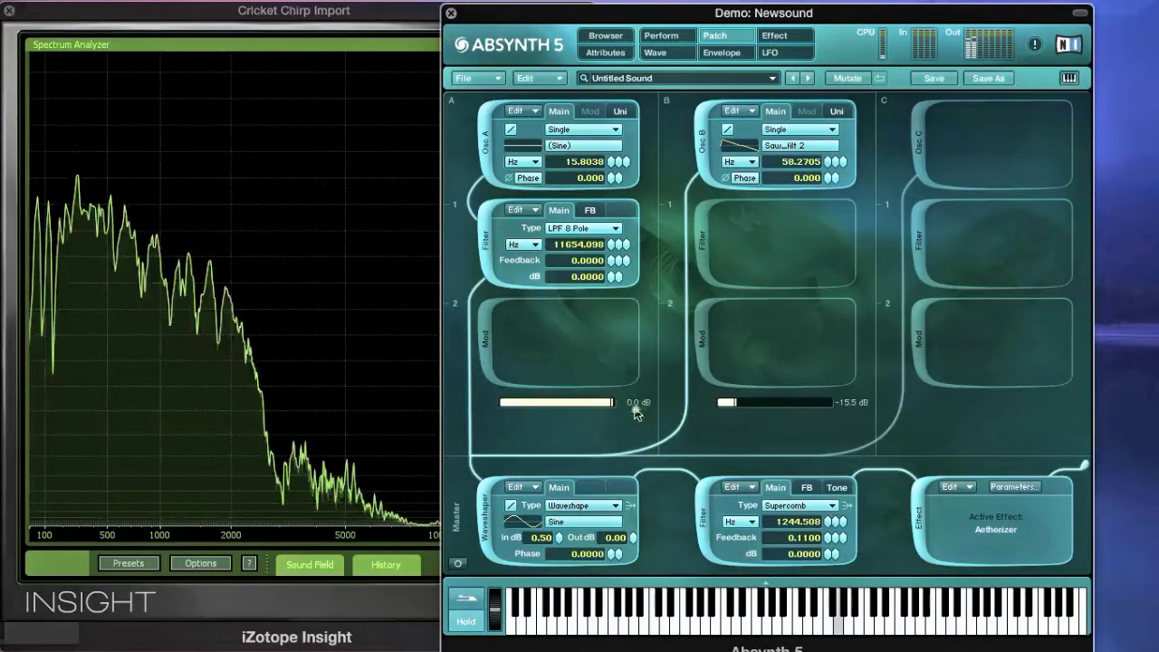
pyautogui.moveTo(617, 556)
pyautogui.mouseDown()
pyautogui.moveTo(613, 518)
pyautogui.moveTo(609, 565)
pyautogui.mouseUp()
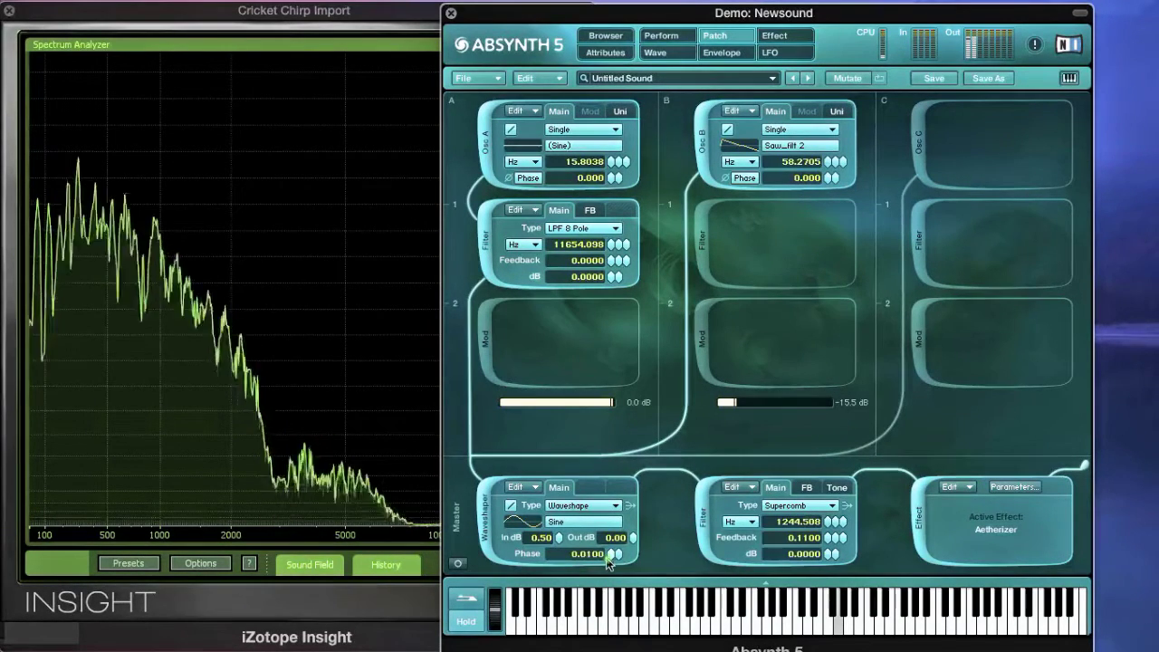
pyautogui.click(620, 111)
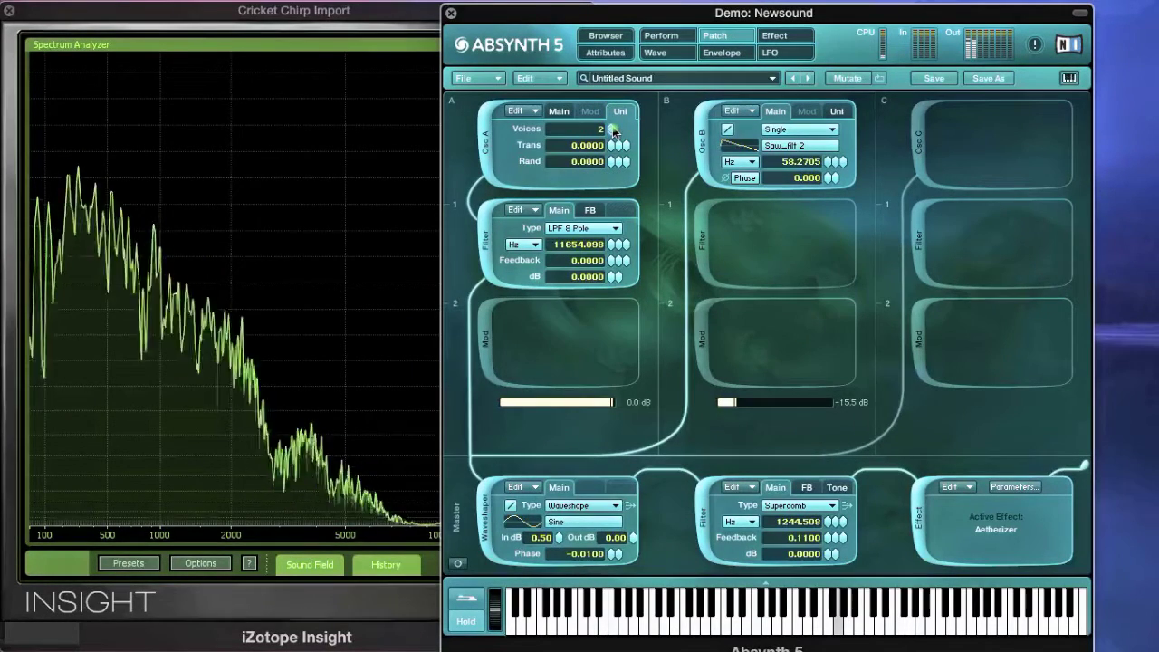
# Switch oscillator A to FM mode and set its FM index to 0.18.
pyautogui.click(562, 114)
pyautogui.click(590, 130)
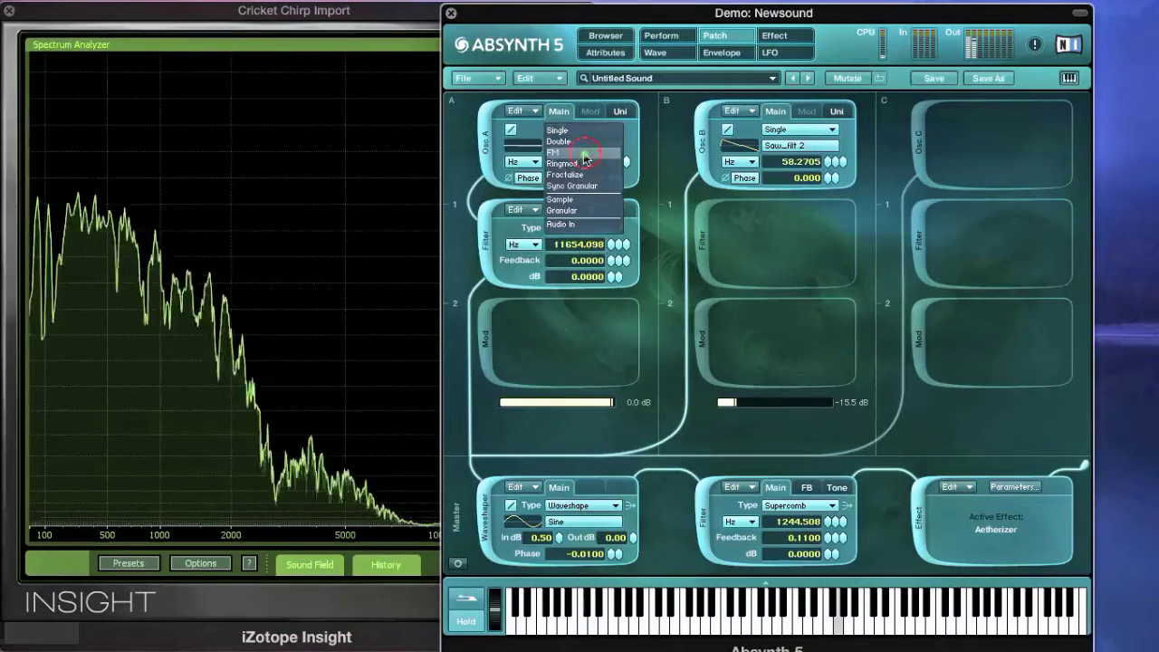
pyautogui.click(584, 152)
pyautogui.click(589, 111)
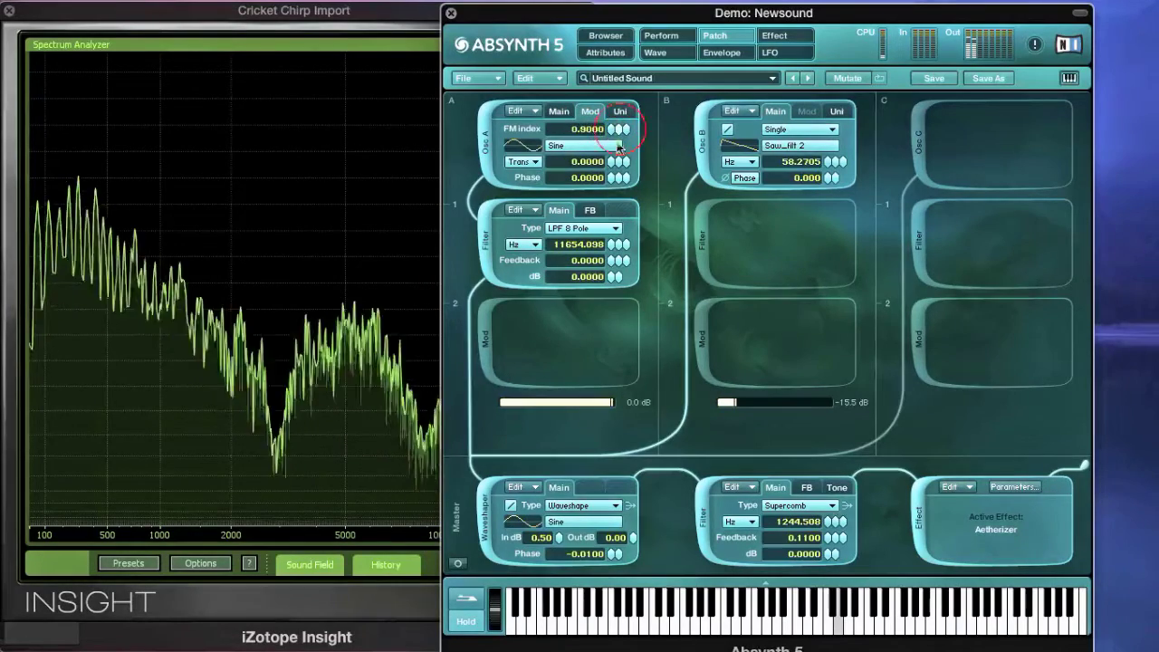
pyautogui.moveTo(616, 175); pyautogui.dragTo(619, 186)
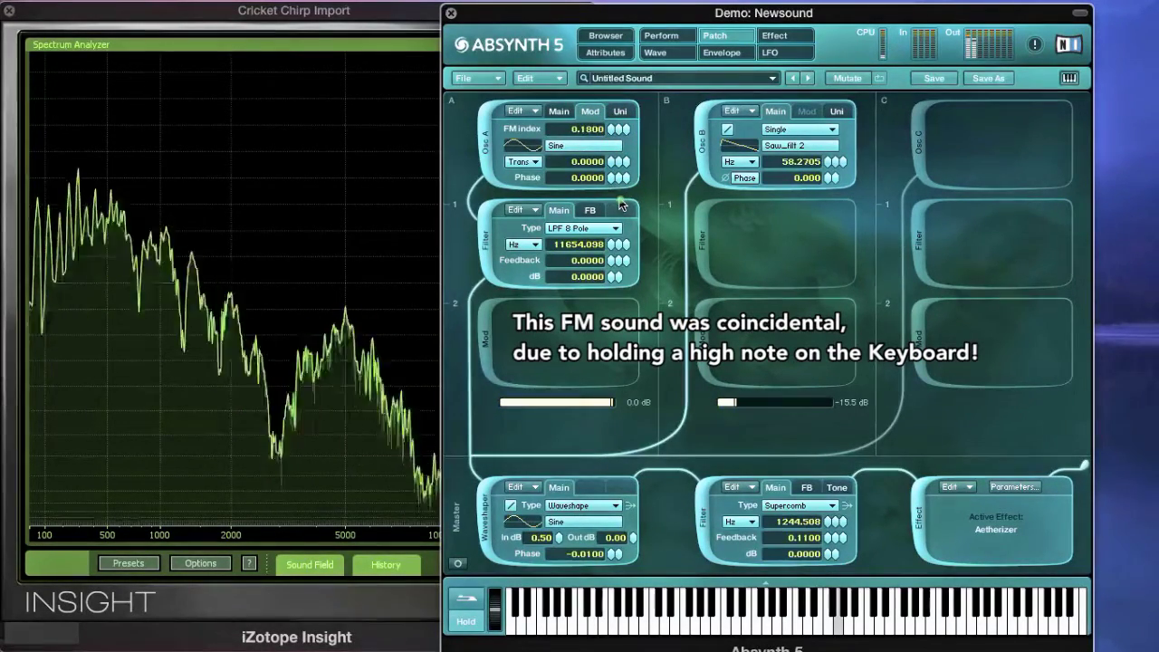
# Set LFO 1's filter frequency depth to 78 and its rate value to 48.503.
pyautogui.click(802, 56)
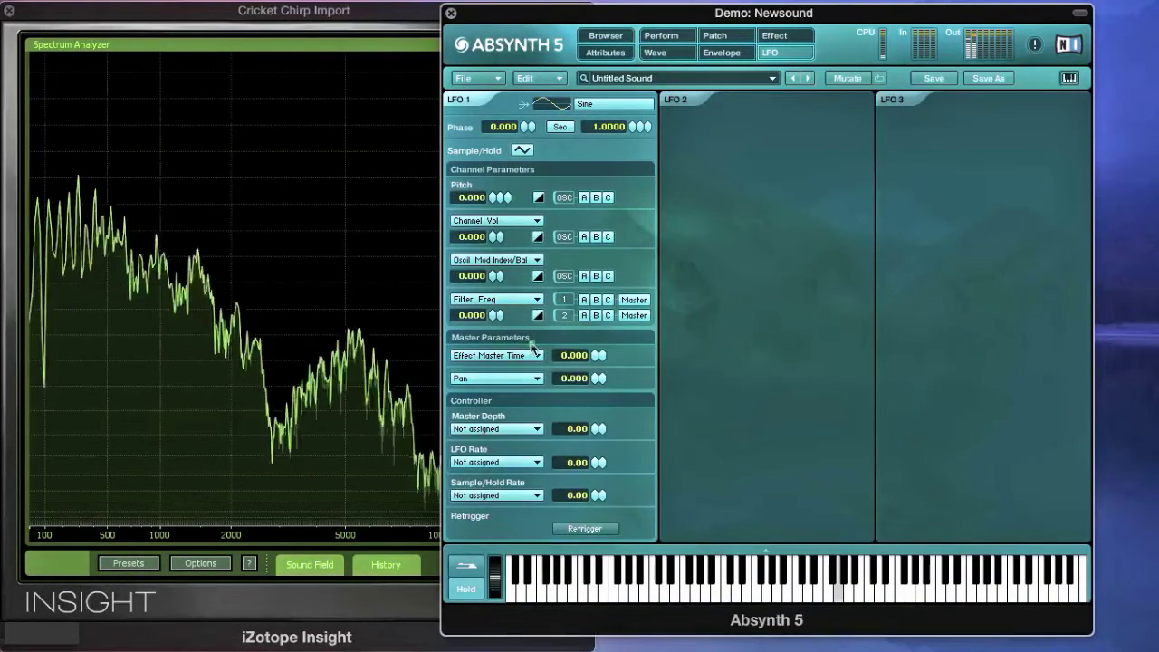
pyautogui.moveTo(497, 316); pyautogui.dragTo(498, 298)
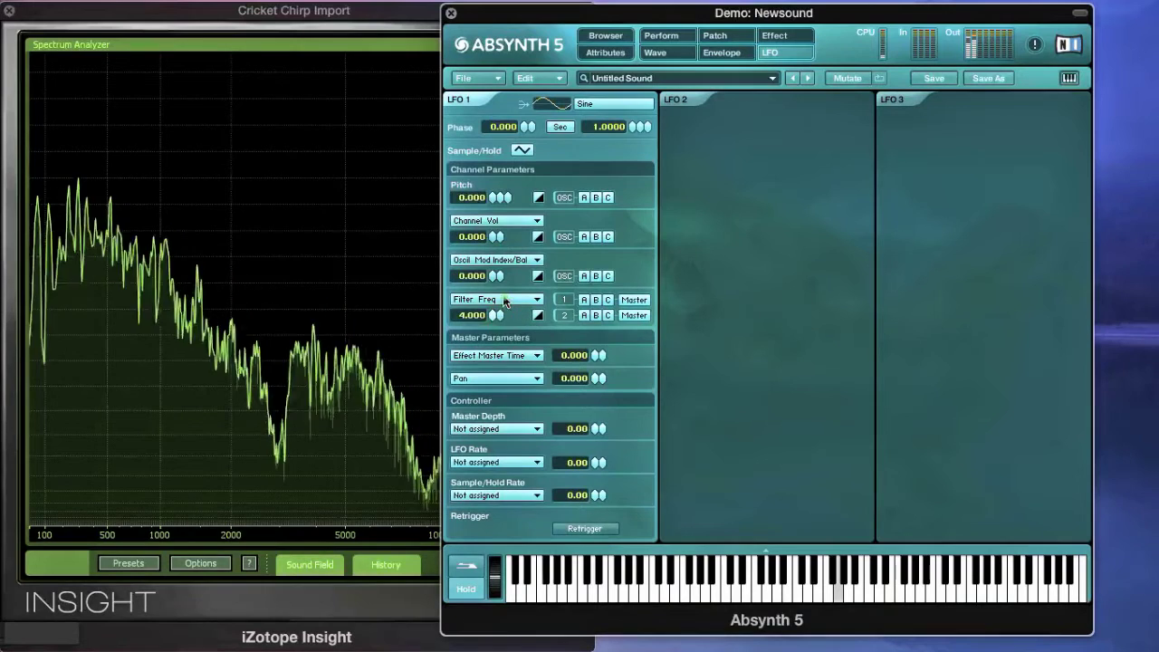
pyautogui.moveTo(635, 134); pyautogui.dragTo(637, 71)
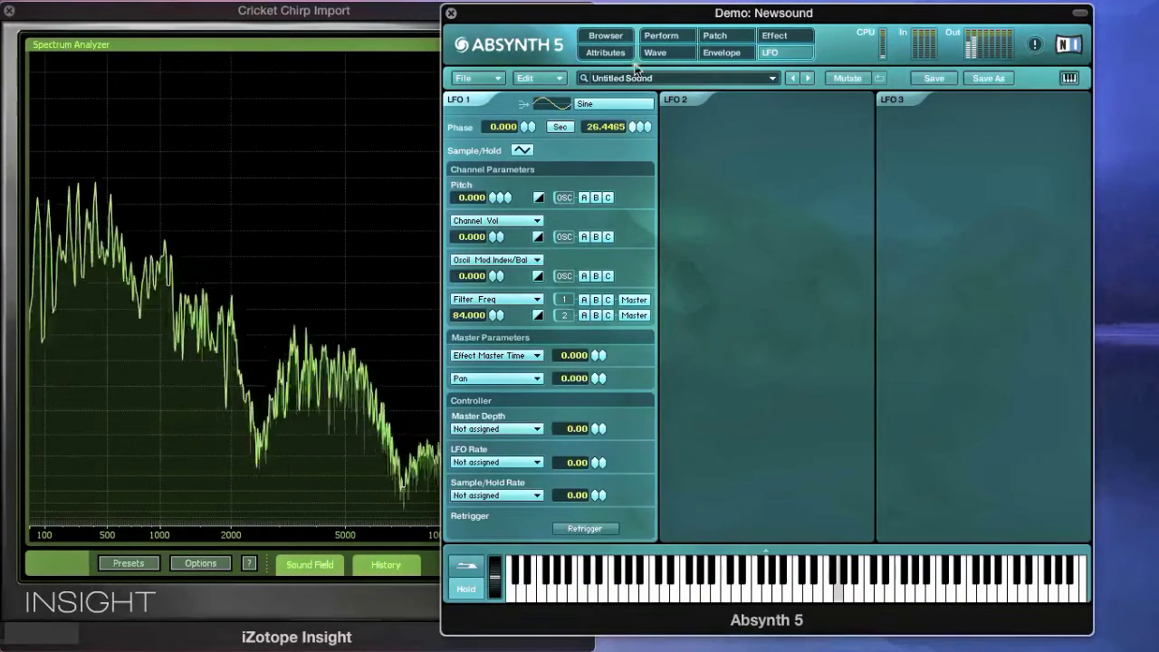
pyautogui.moveTo(495, 315); pyautogui.dragTo(494, 330)
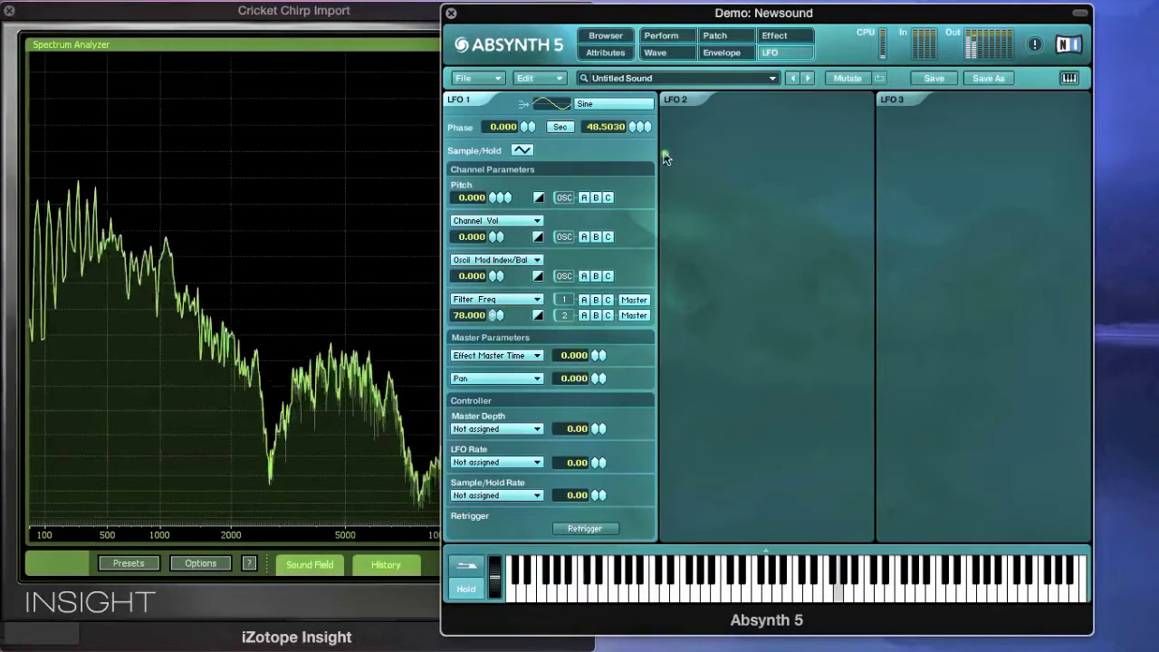
# Route LFO 1 to WS Phase at depth 10, with depths of 46 for Channel Vol, 49 for Filter Freq and 0 for Pitch.
pyautogui.click(503, 263)
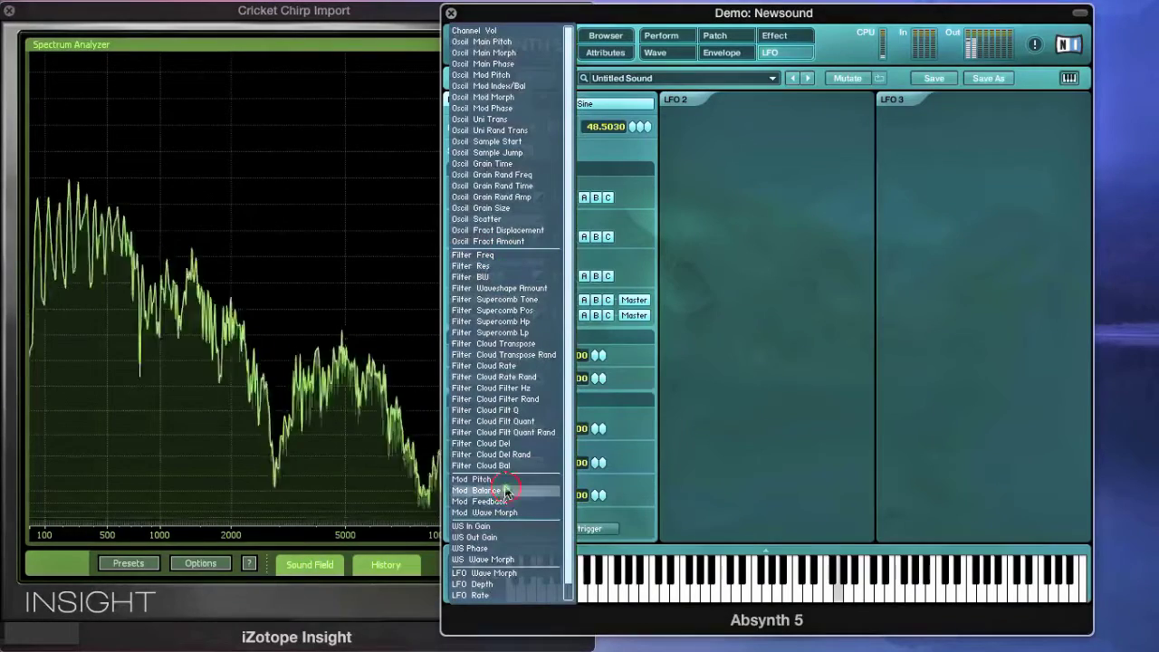
pyautogui.click(485, 548)
pyautogui.moveTo(496, 278); pyautogui.dragTo(493, 216)
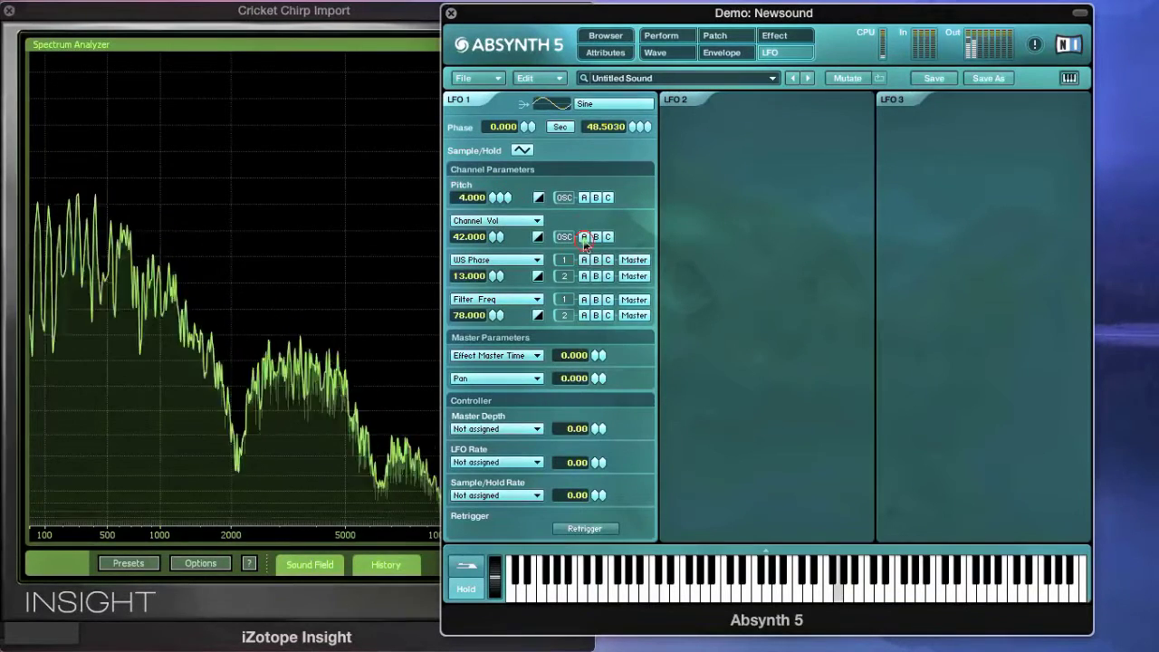
pyautogui.moveTo(502, 237); pyautogui.dragTo(495, 283)
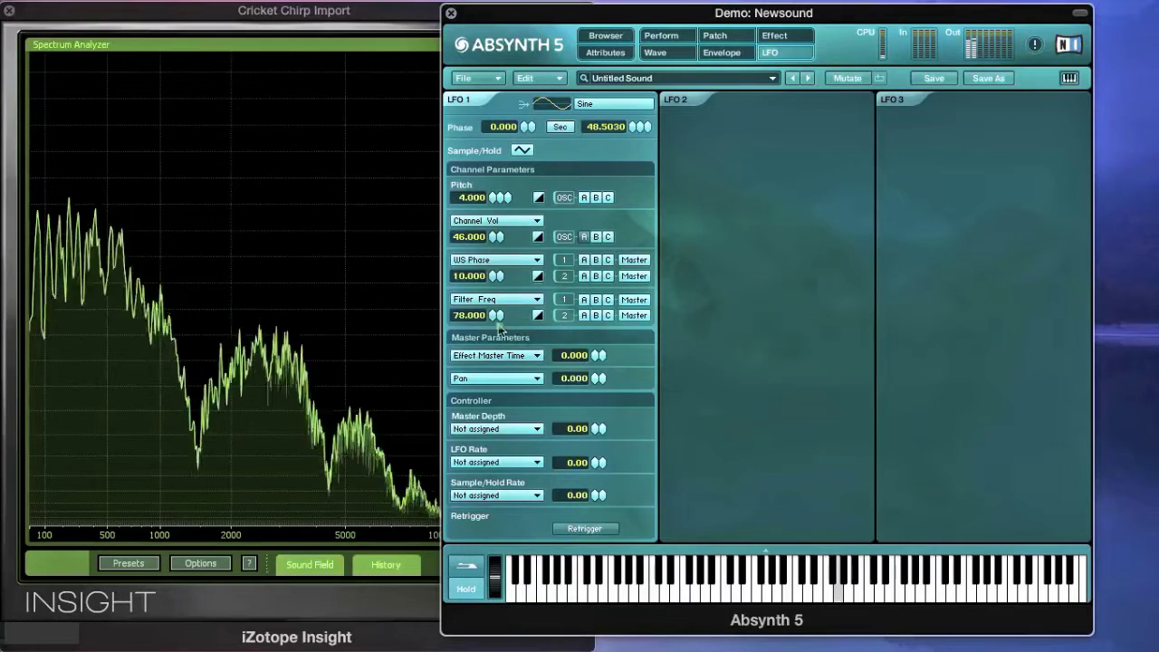
pyautogui.moveTo(494, 340); pyautogui.dragTo(492, 348)
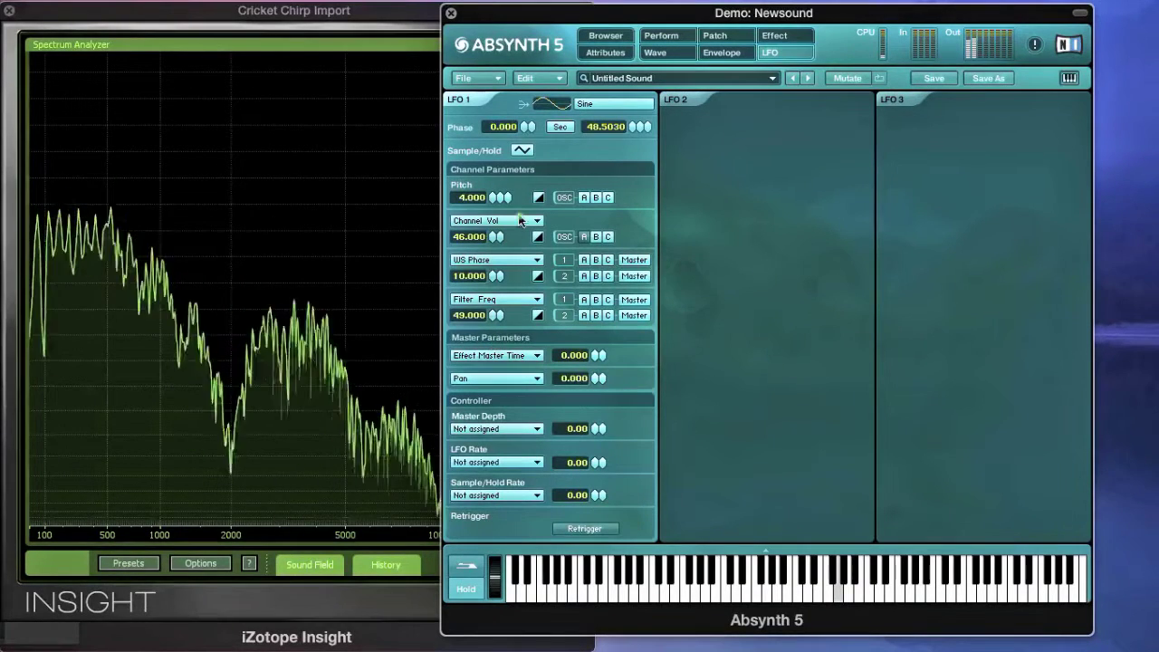
pyautogui.moveTo(496, 199); pyautogui.dragTo(552, 290)
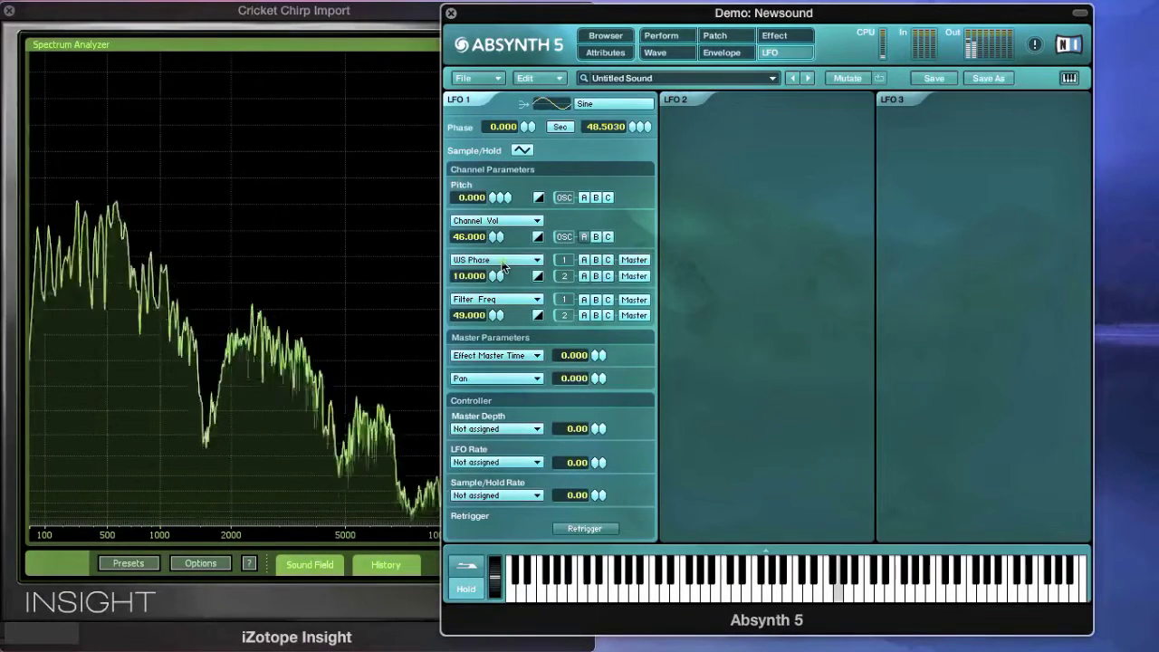
# Replace LFO 1's Channel Vol target with Oscil Main Pitch at a depth of 28.
pyautogui.click(505, 220)
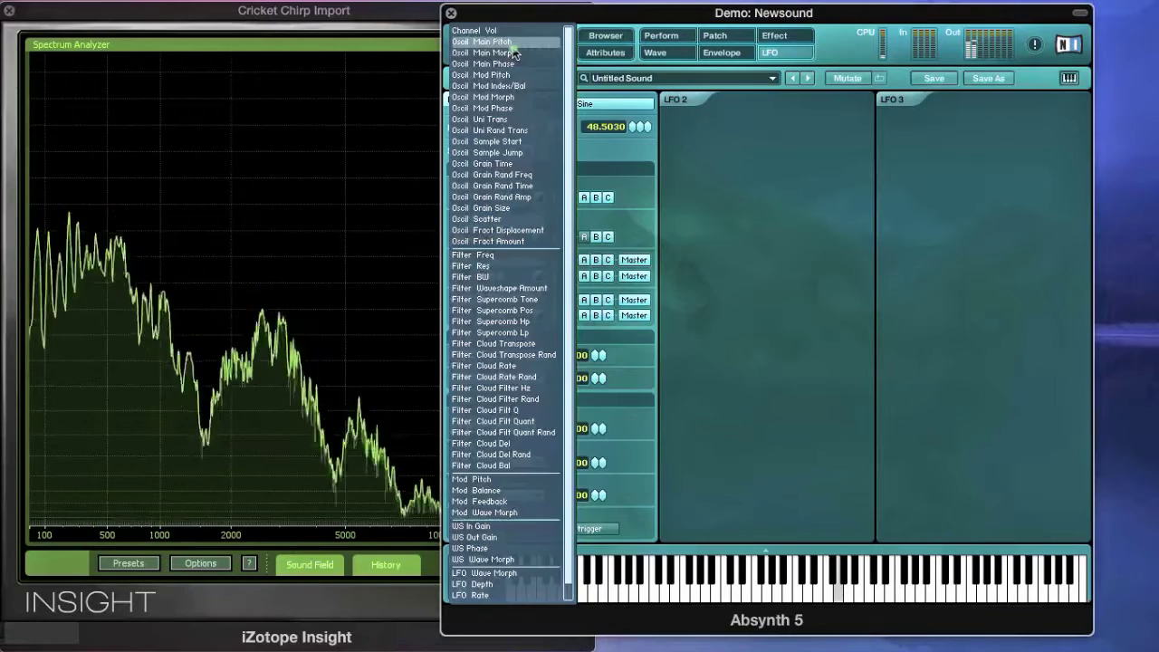
pyautogui.click(510, 44)
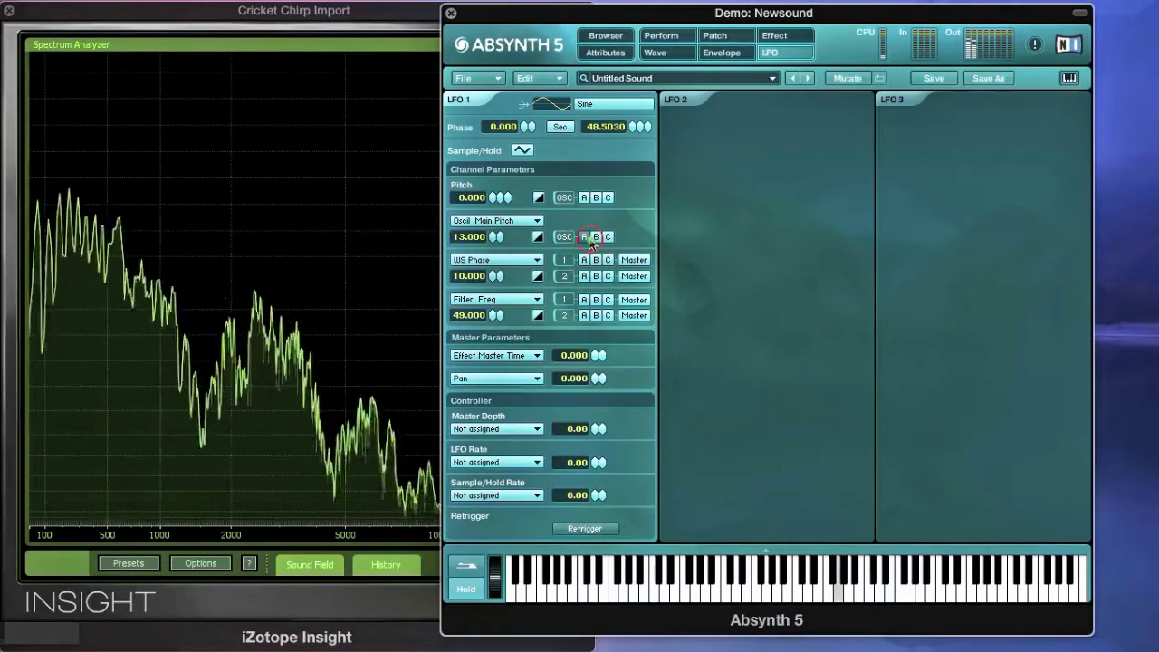
pyautogui.moveTo(490, 243); pyautogui.dragTo(490, 230)
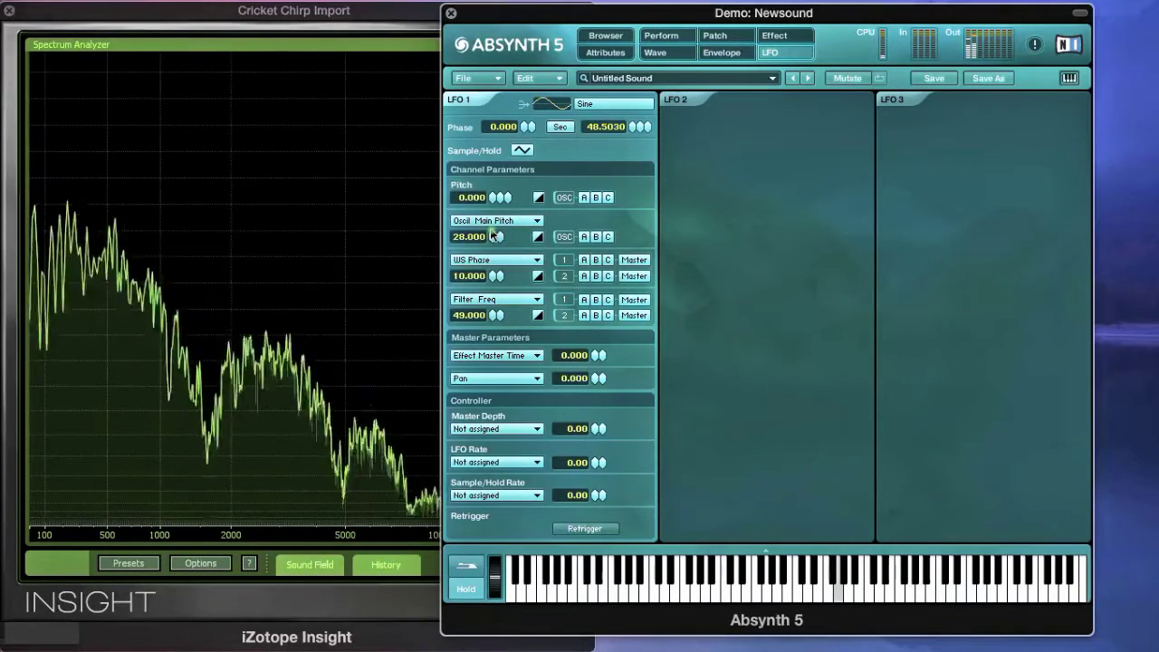
# Raise the master waveshaper's output gain to 4.60 dB and adjust the Supercomb's tone position.
pyautogui.click(722, 38)
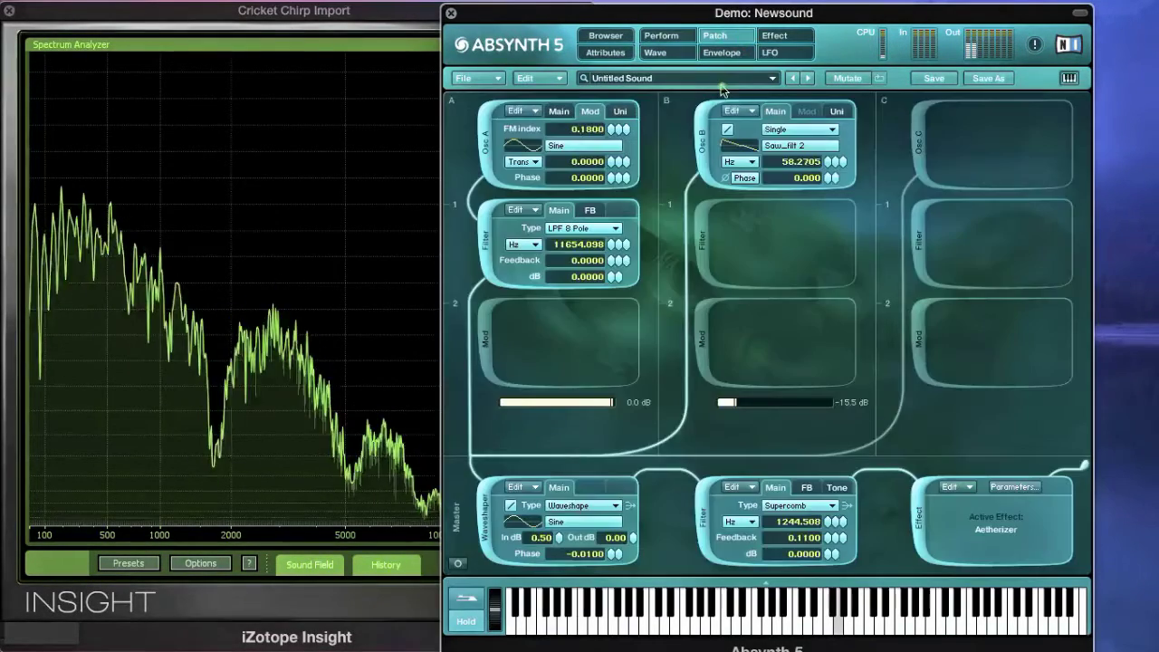
pyautogui.moveTo(638, 545); pyautogui.dragTo(638, 505)
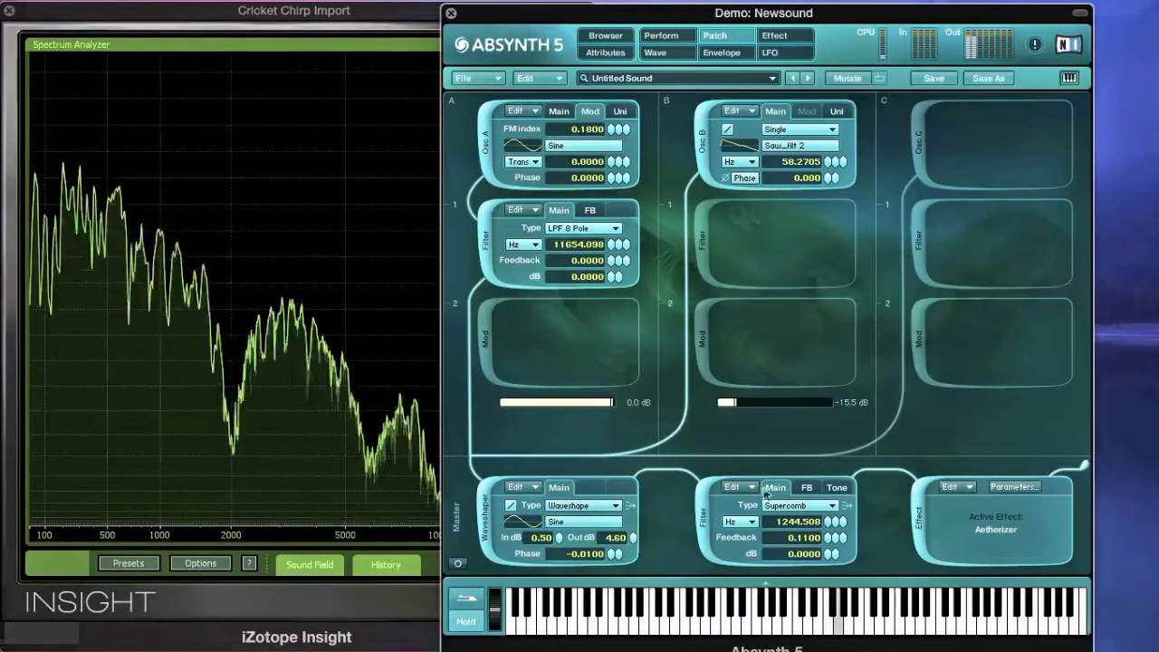
pyautogui.click(835, 490)
pyautogui.moveTo(828, 542); pyautogui.dragTo(768, 533)
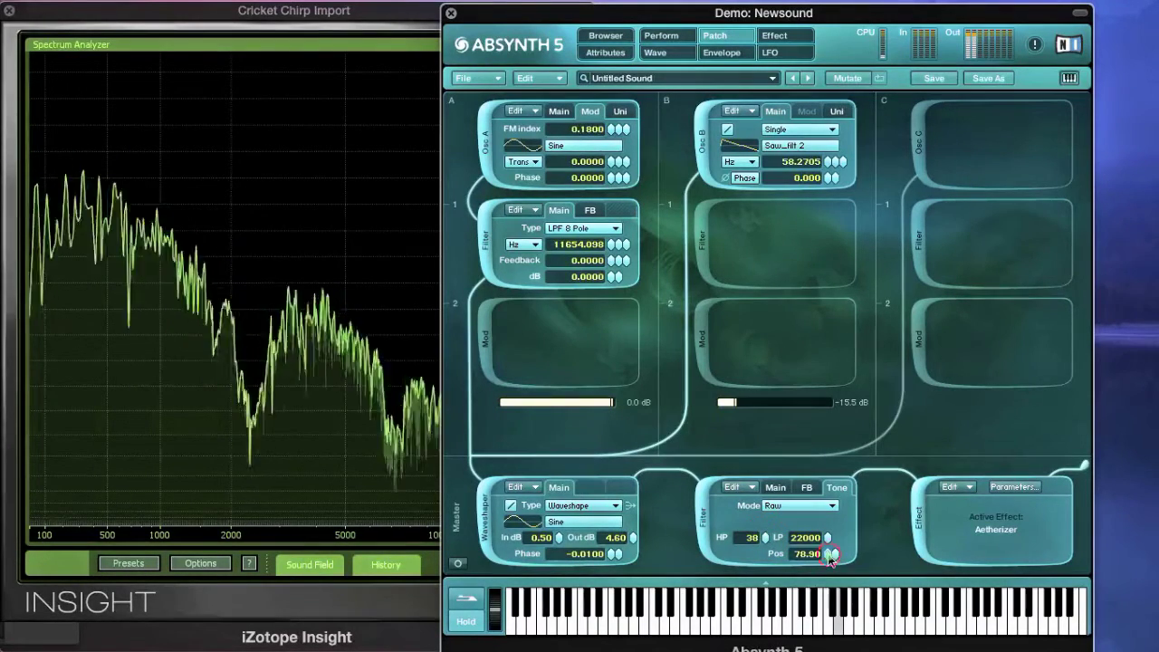
pyautogui.moveTo(830, 554); pyautogui.dragTo(829, 572)
# Check the Supercomb's mode options and tune the filter to about 2793.8 Hz.
pyautogui.click(812, 506)
pyautogui.click(797, 526)
pyautogui.click(778, 488)
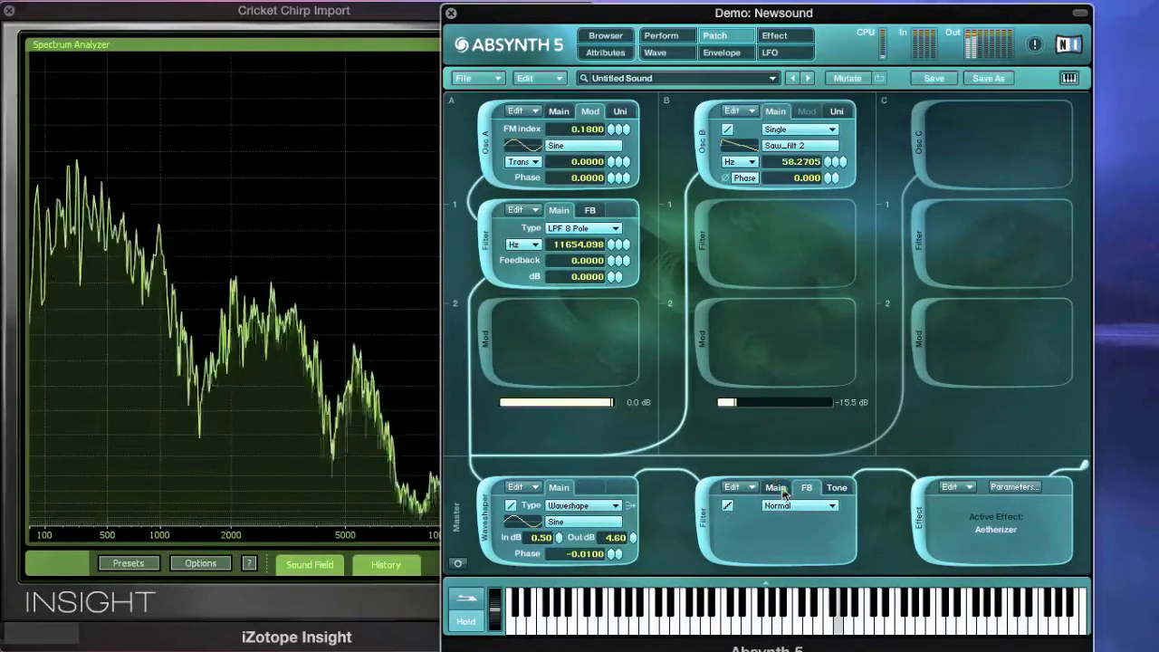
pyautogui.moveTo(830, 521); pyautogui.dragTo(829, 513)
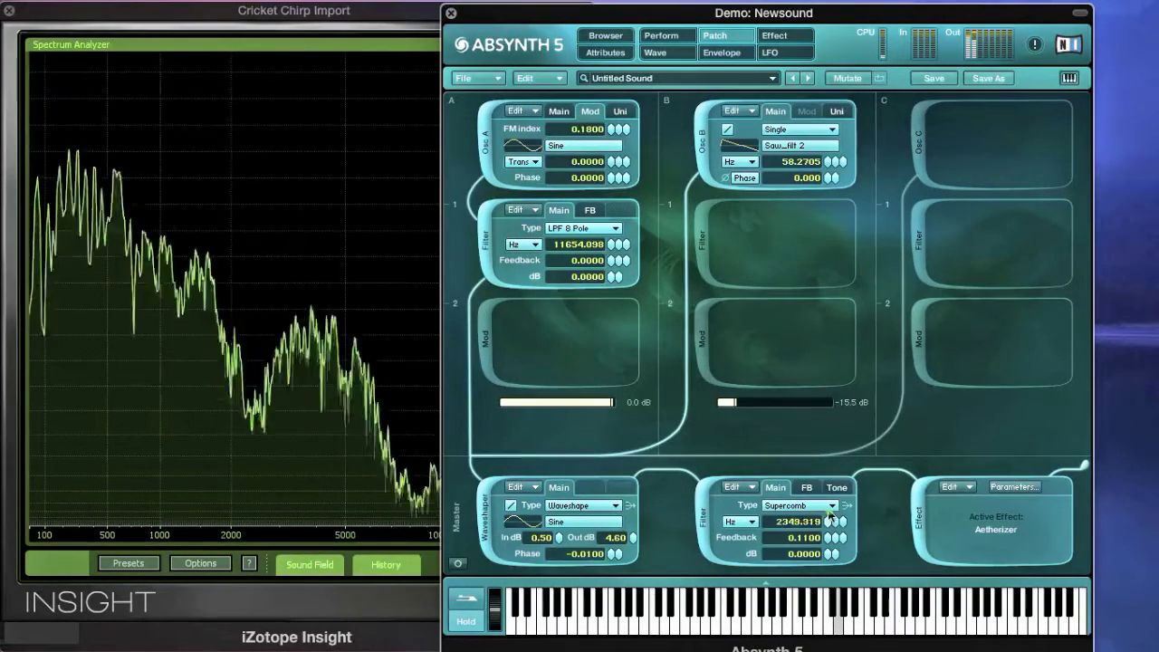
# Set the Aetherizer's master feedback to 77 and try the grain rate's random amount, leaving it at 56.
pyautogui.click(774, 35)
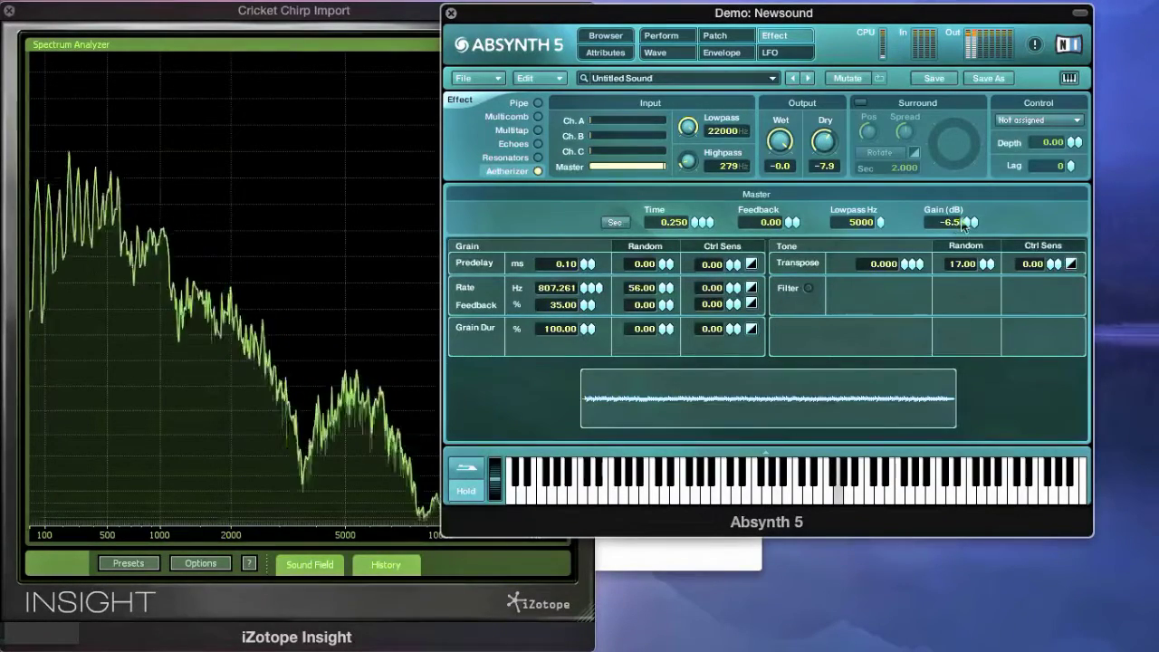
pyautogui.moveTo(768, 220); pyautogui.dragTo(788, 165)
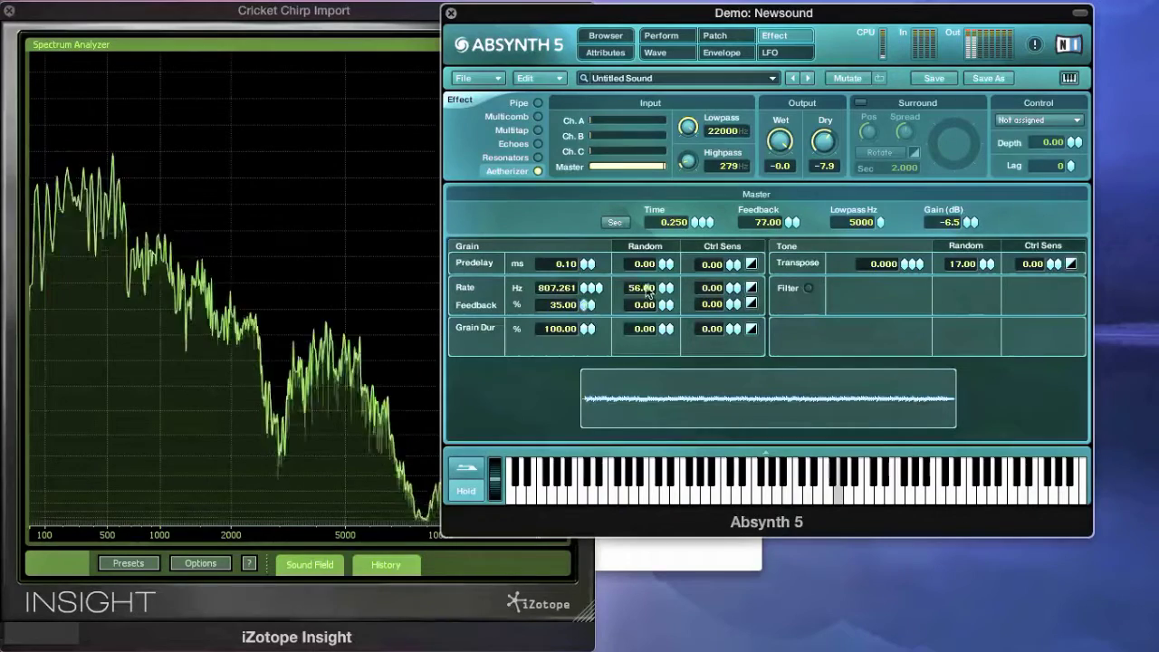
pyautogui.moveTo(663, 247); pyautogui.dragTo(666, 291)
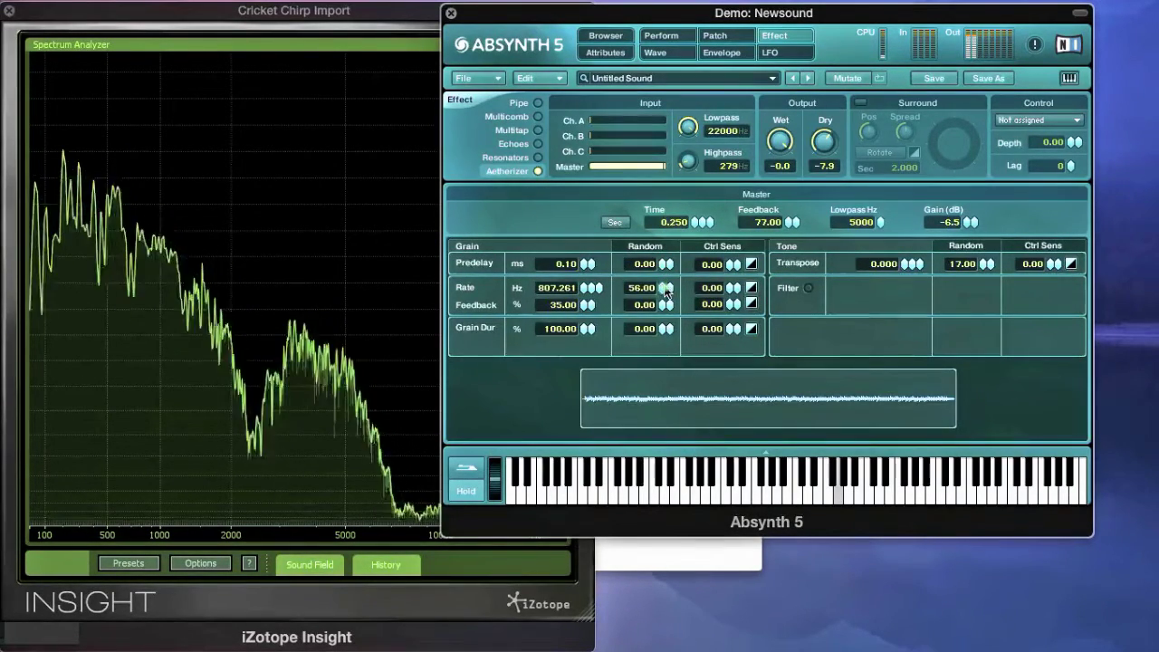
# Reset oscillator A's FM index to 0 and set its main frequency to about 16.74 Hz.
pyautogui.click(742, 36)
pyautogui.moveTo(584, 129); pyautogui.dragTo(608, 132)
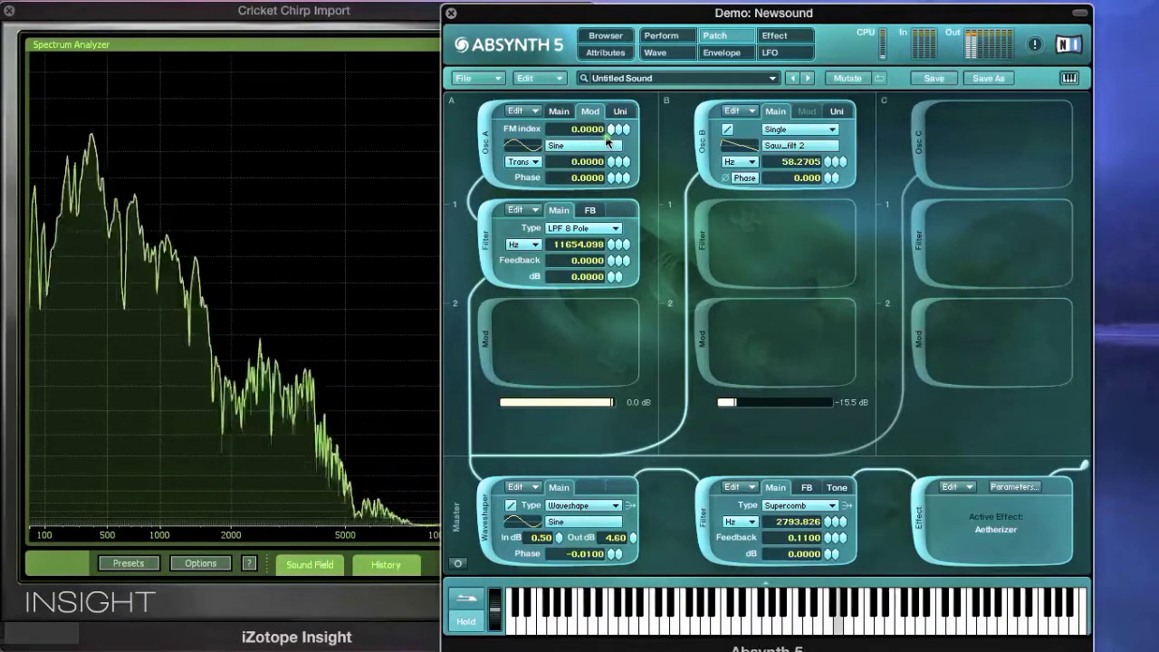
pyautogui.click(565, 115)
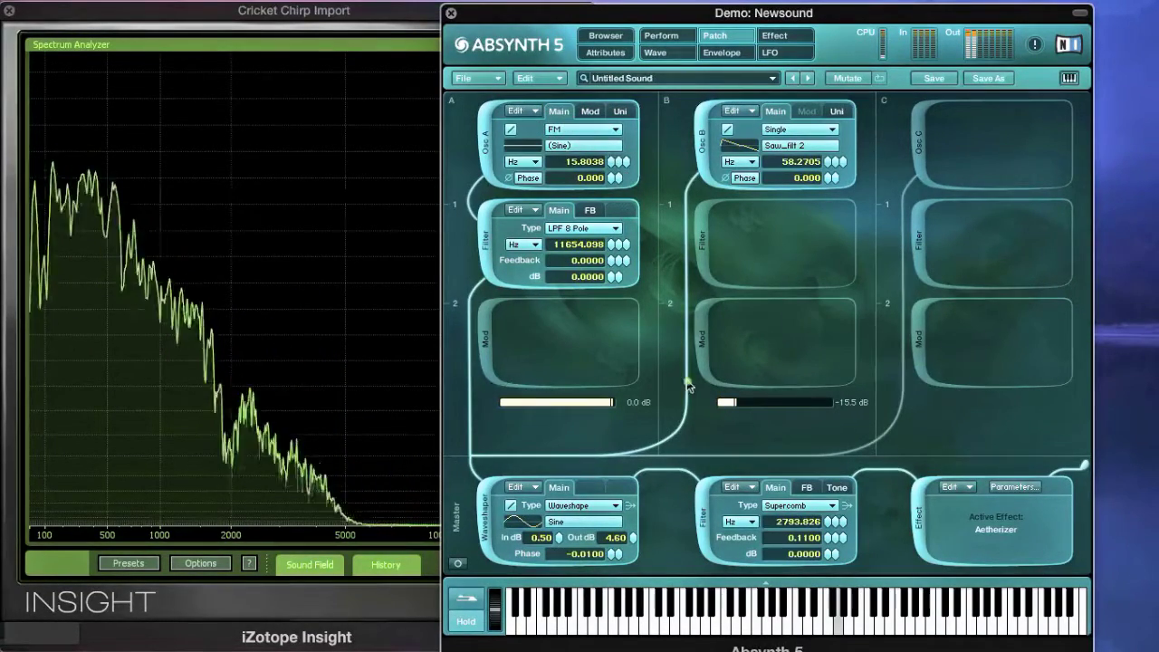
pyautogui.moveTo(610, 172); pyautogui.dragTo(611, 170)
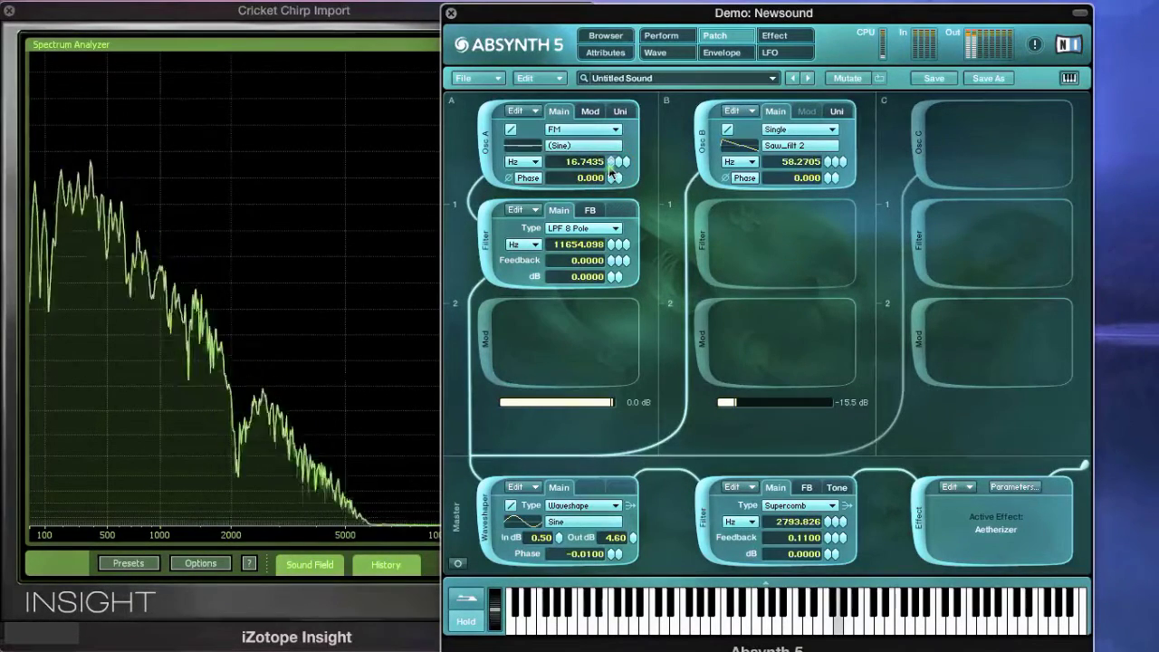
# Set oscillator A's FM modulator to Hz mode at about 32.7 Hz with an FM index of about 15.3.
pyautogui.click(590, 111)
pyautogui.click(520, 161)
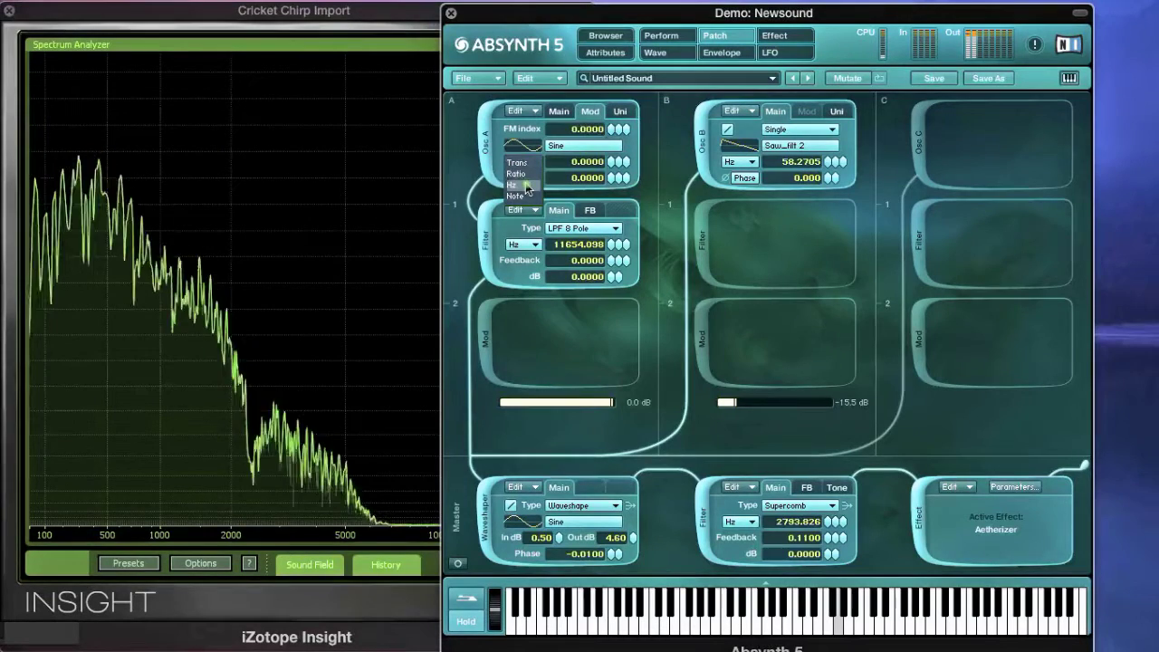
pyautogui.click(529, 185)
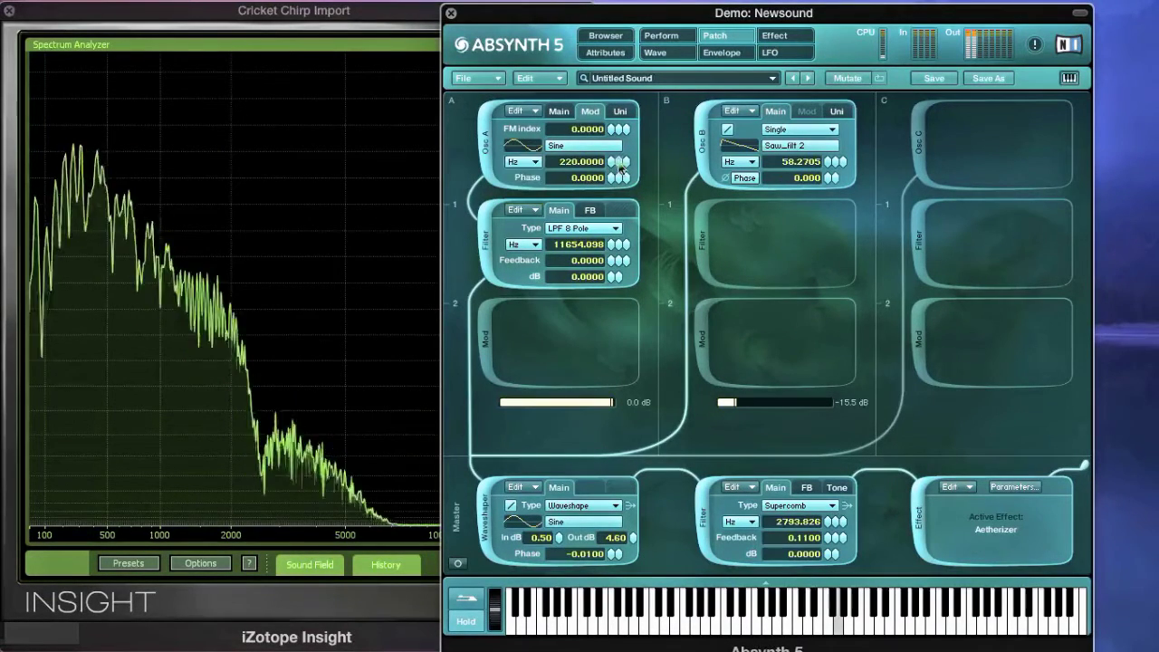
pyautogui.moveTo(619, 169); pyautogui.dragTo(612, 190)
pyautogui.moveTo(612, 133); pyautogui.dragTo(645, 282)
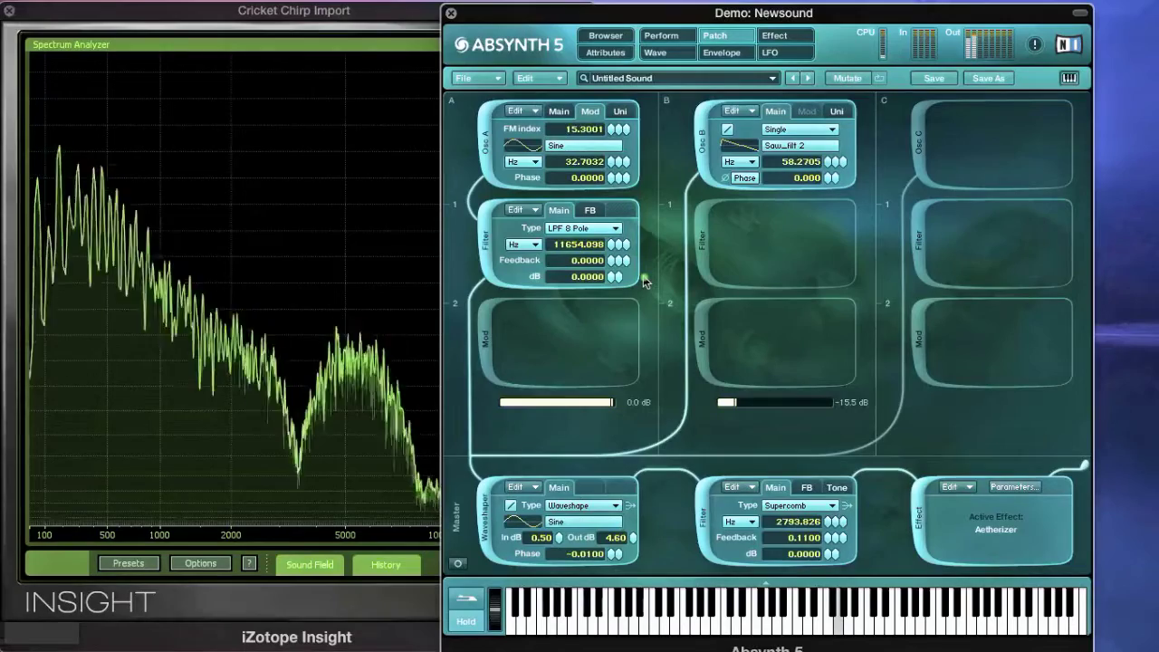